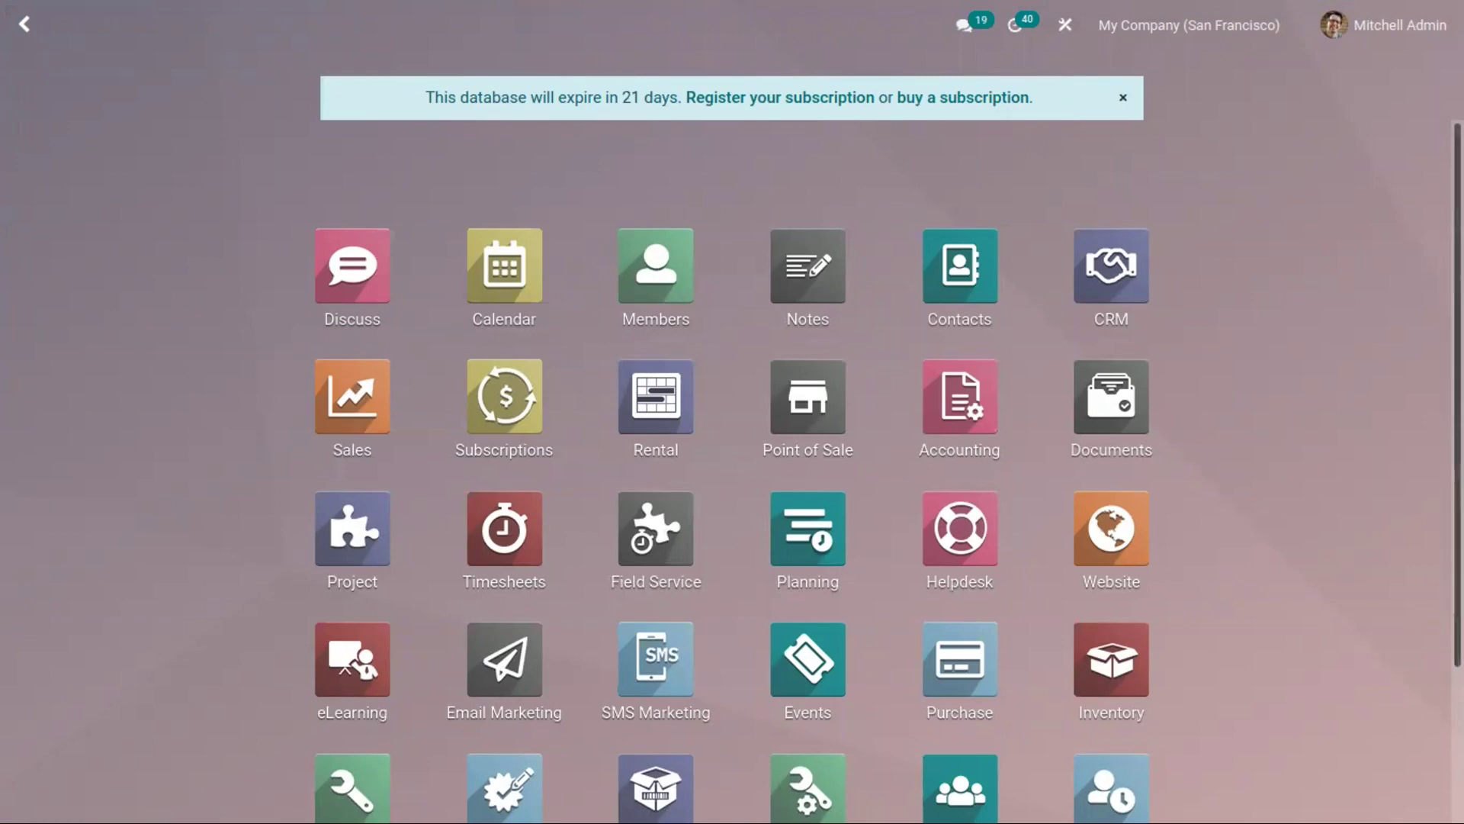
Step: Search the available apps for "soci", install the Social Marketing module and open it
scroll(1458, 427, "down", 2)
scroll(1457, 458, "down", 1)
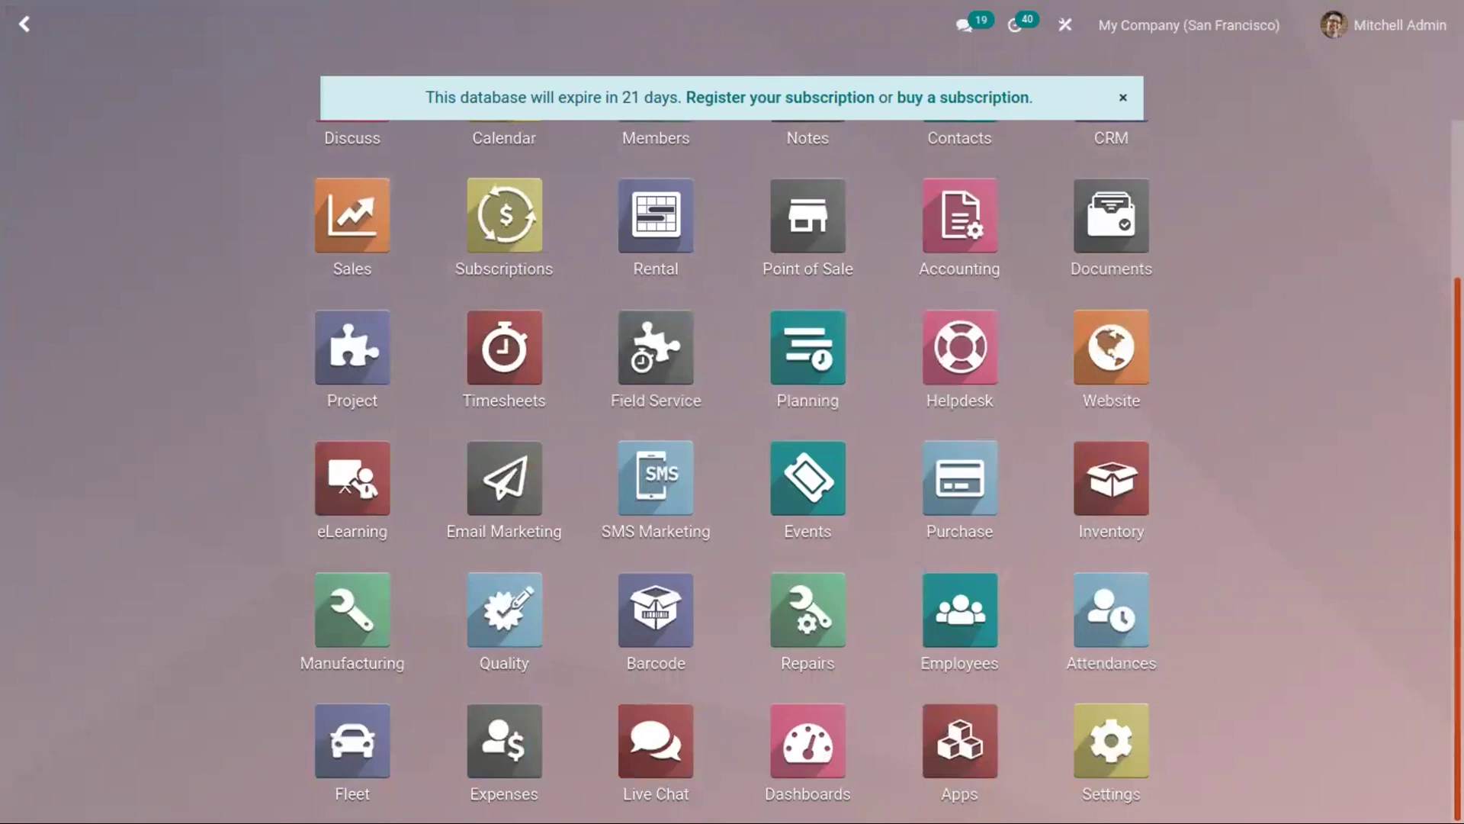
scroll(732, 473, "up", 3)
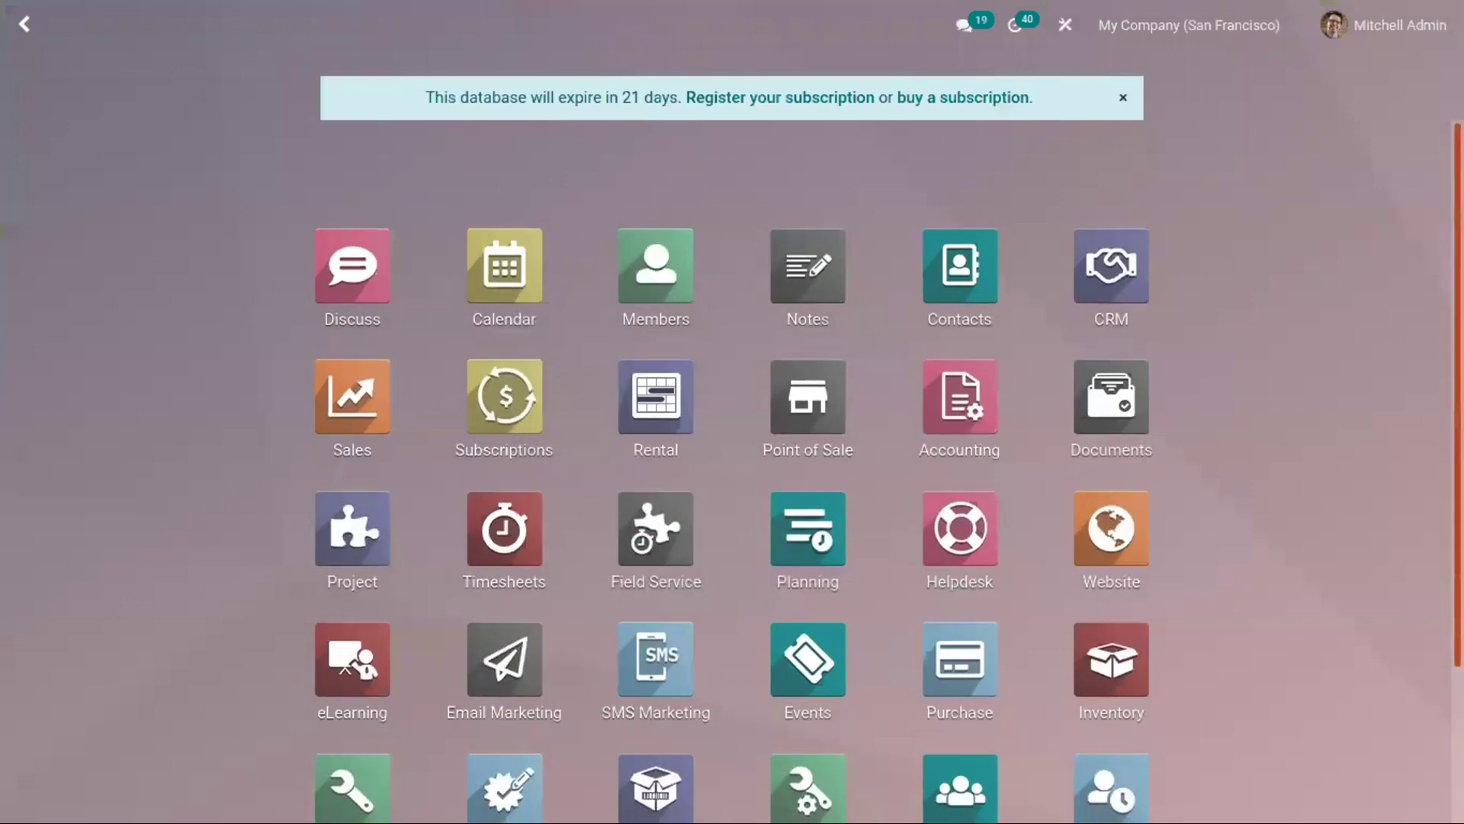
scroll(832, 694, "down", 3)
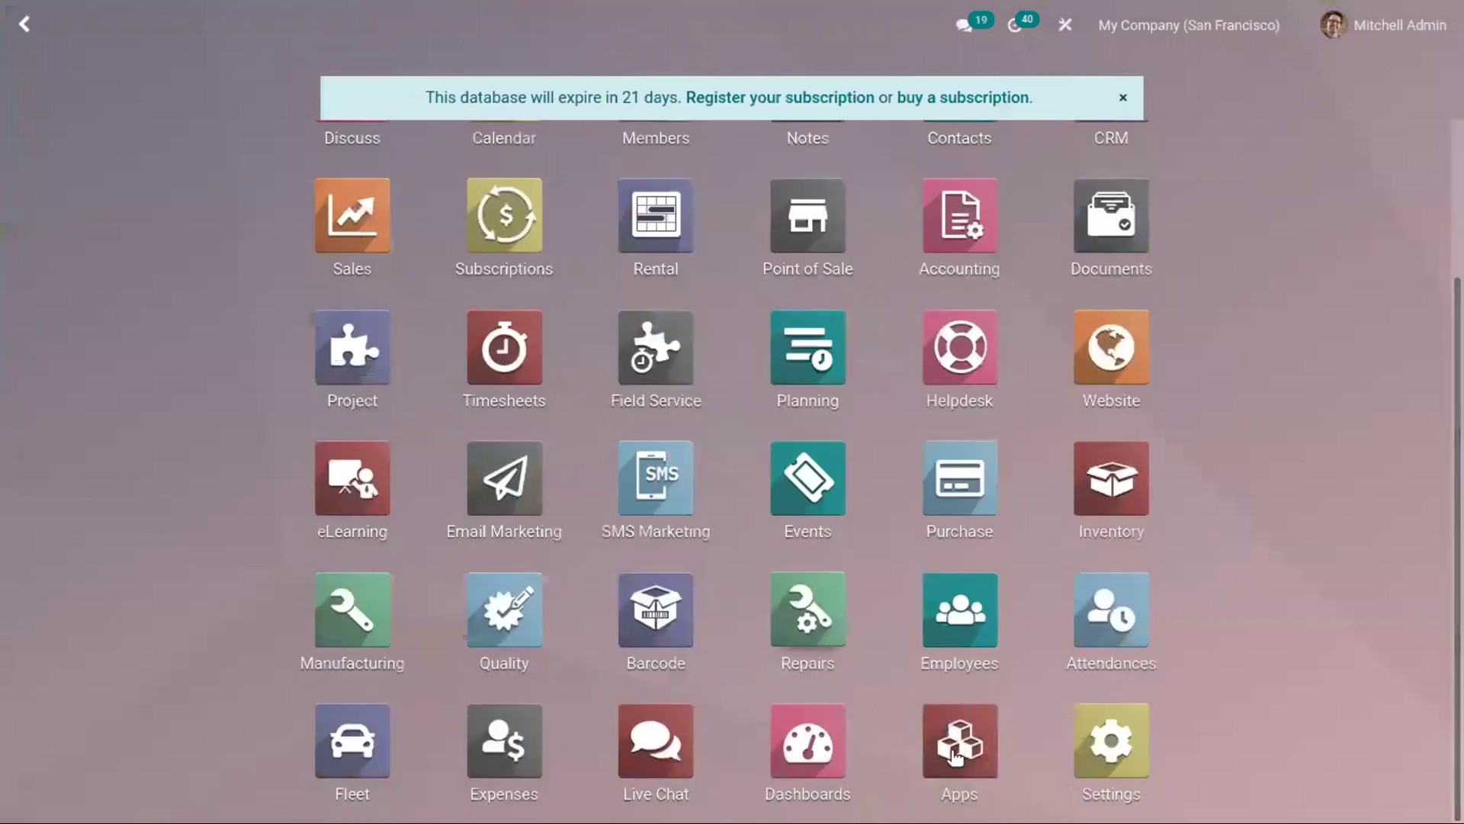
left_click(960, 751)
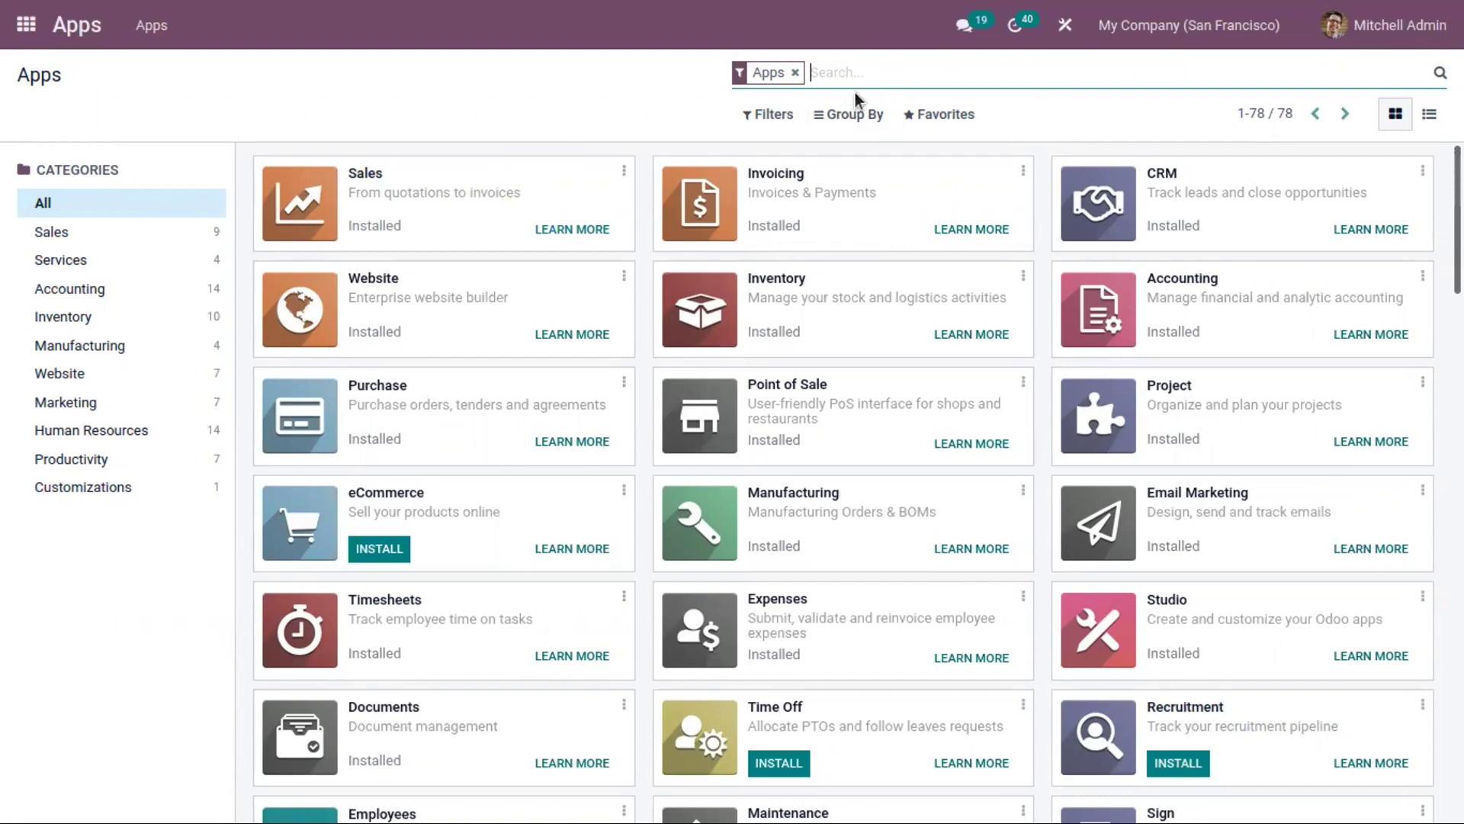
type("soci")
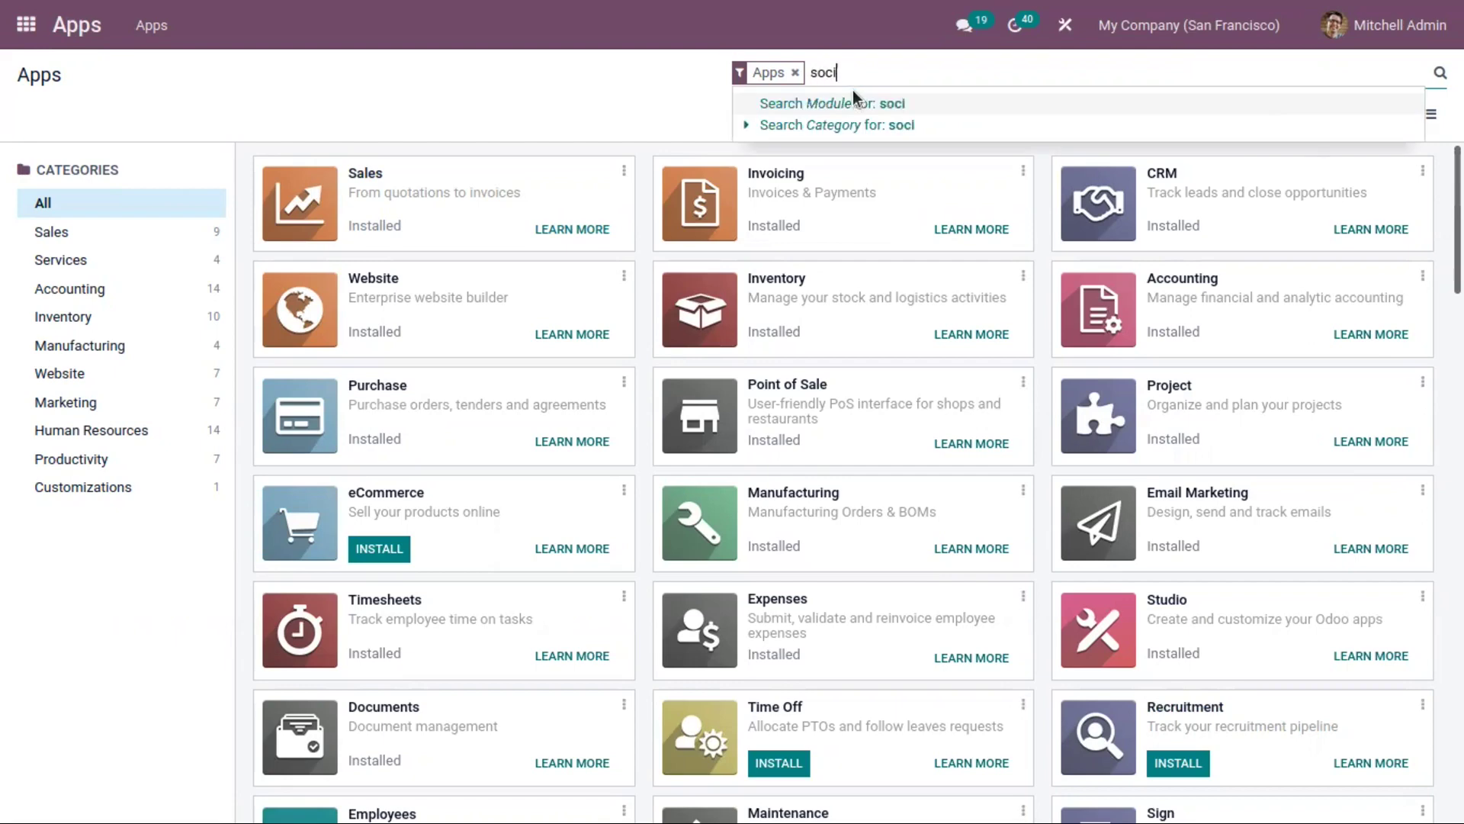
left_click(852, 93)
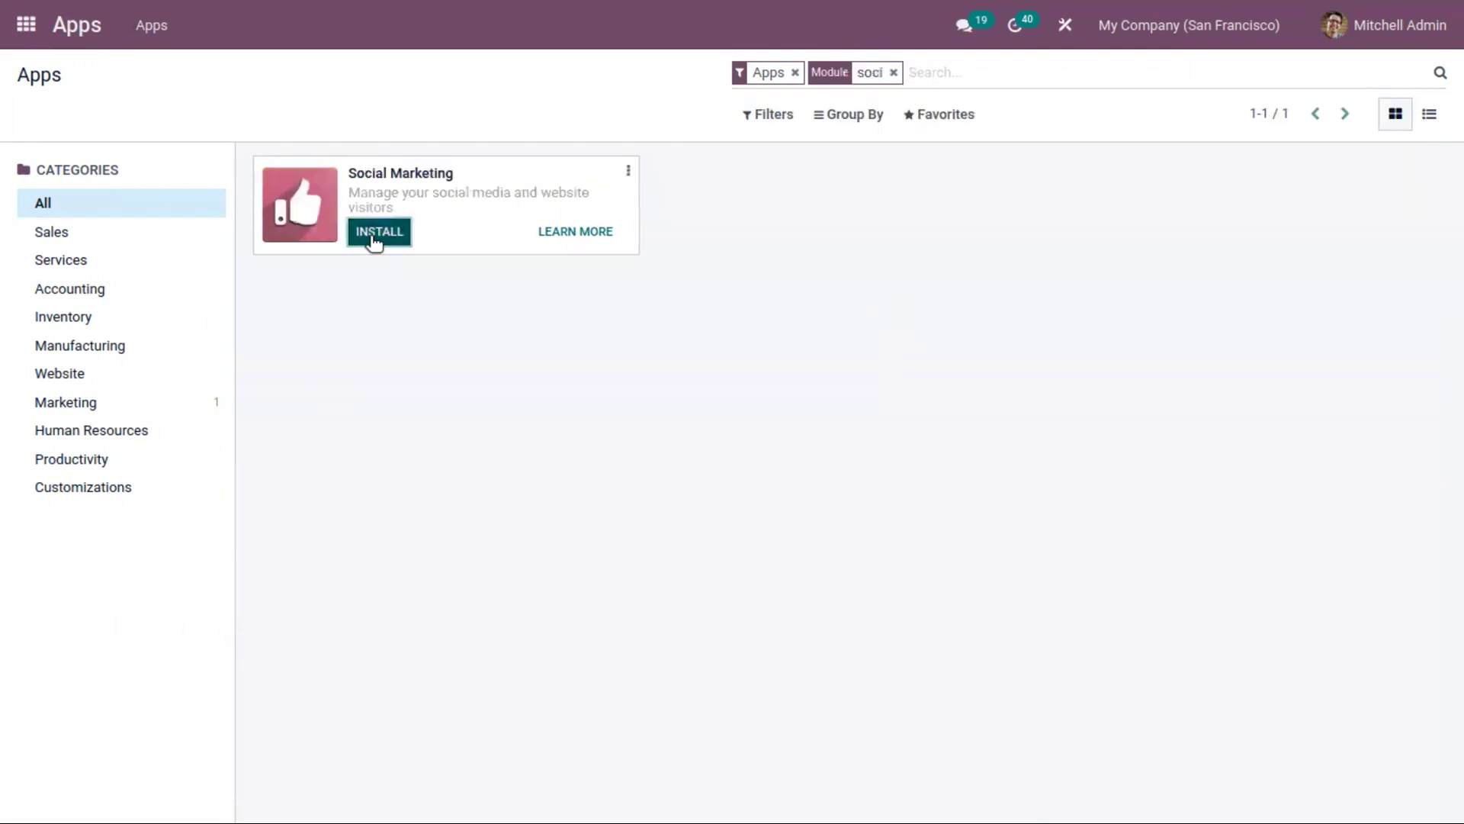
left_click(374, 233)
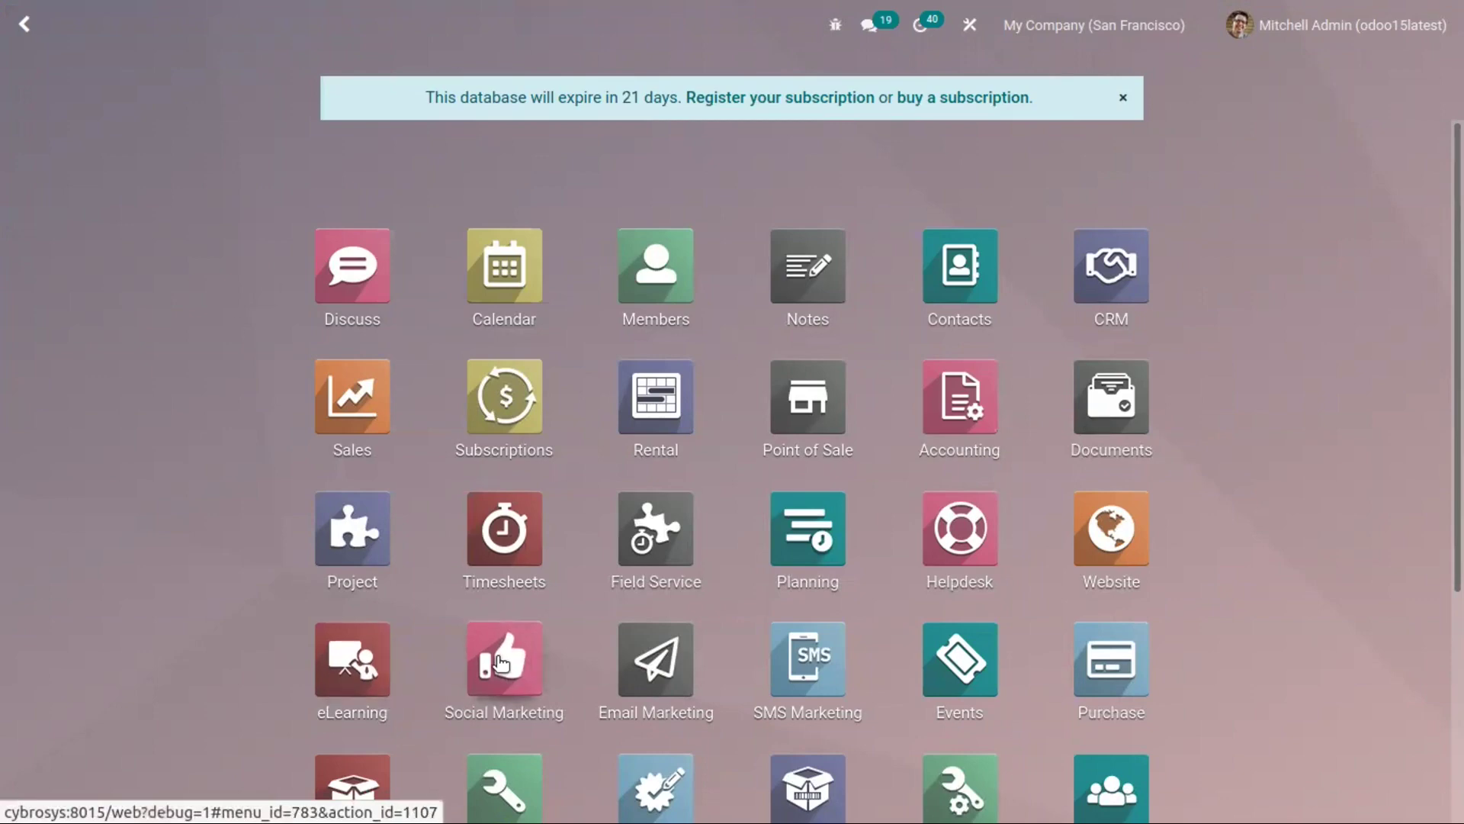
left_click(500, 663)
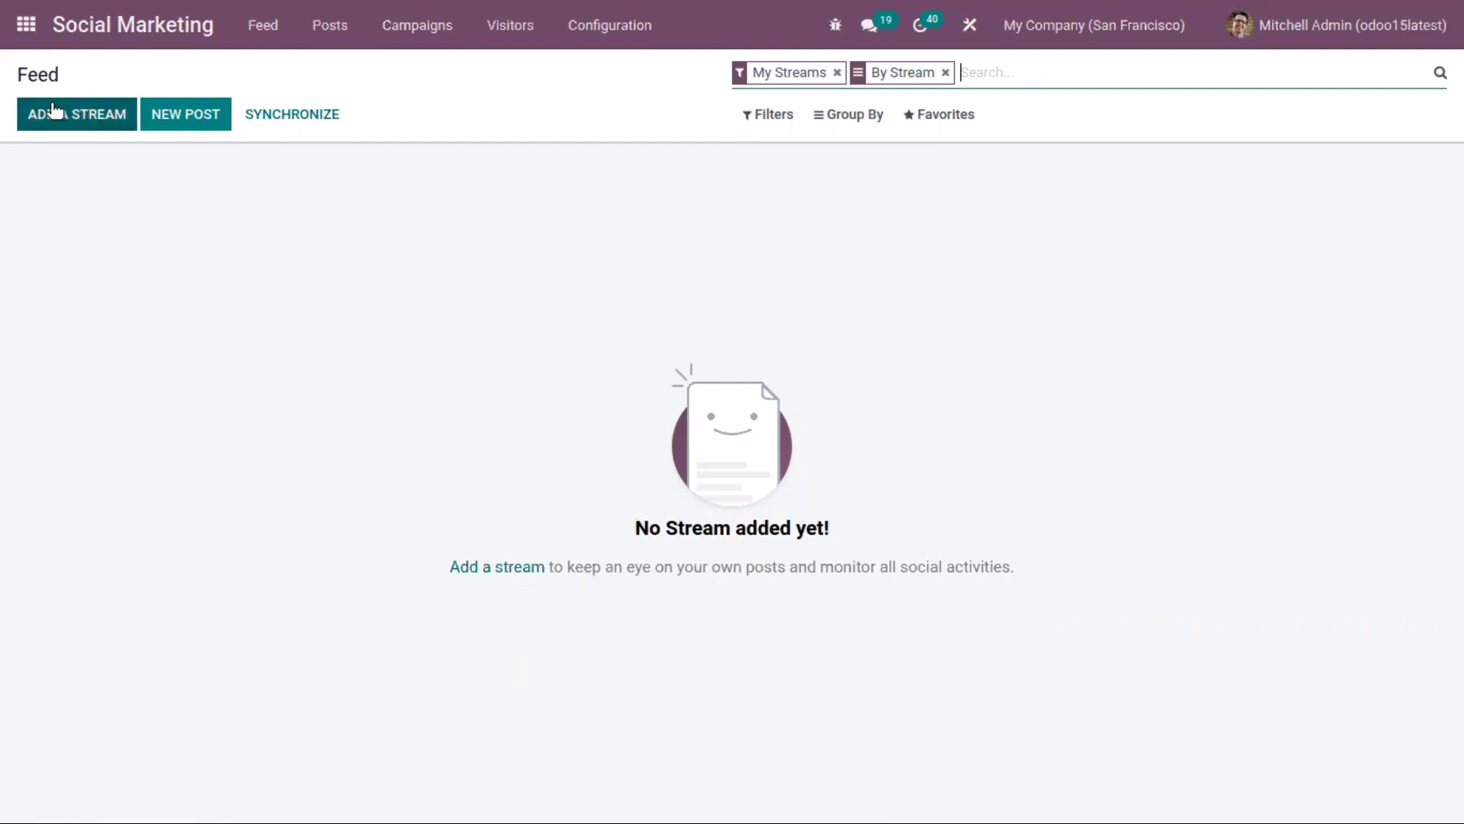
Step: Try to add a stream to the feed by linking Facebook
left_click(90, 112)
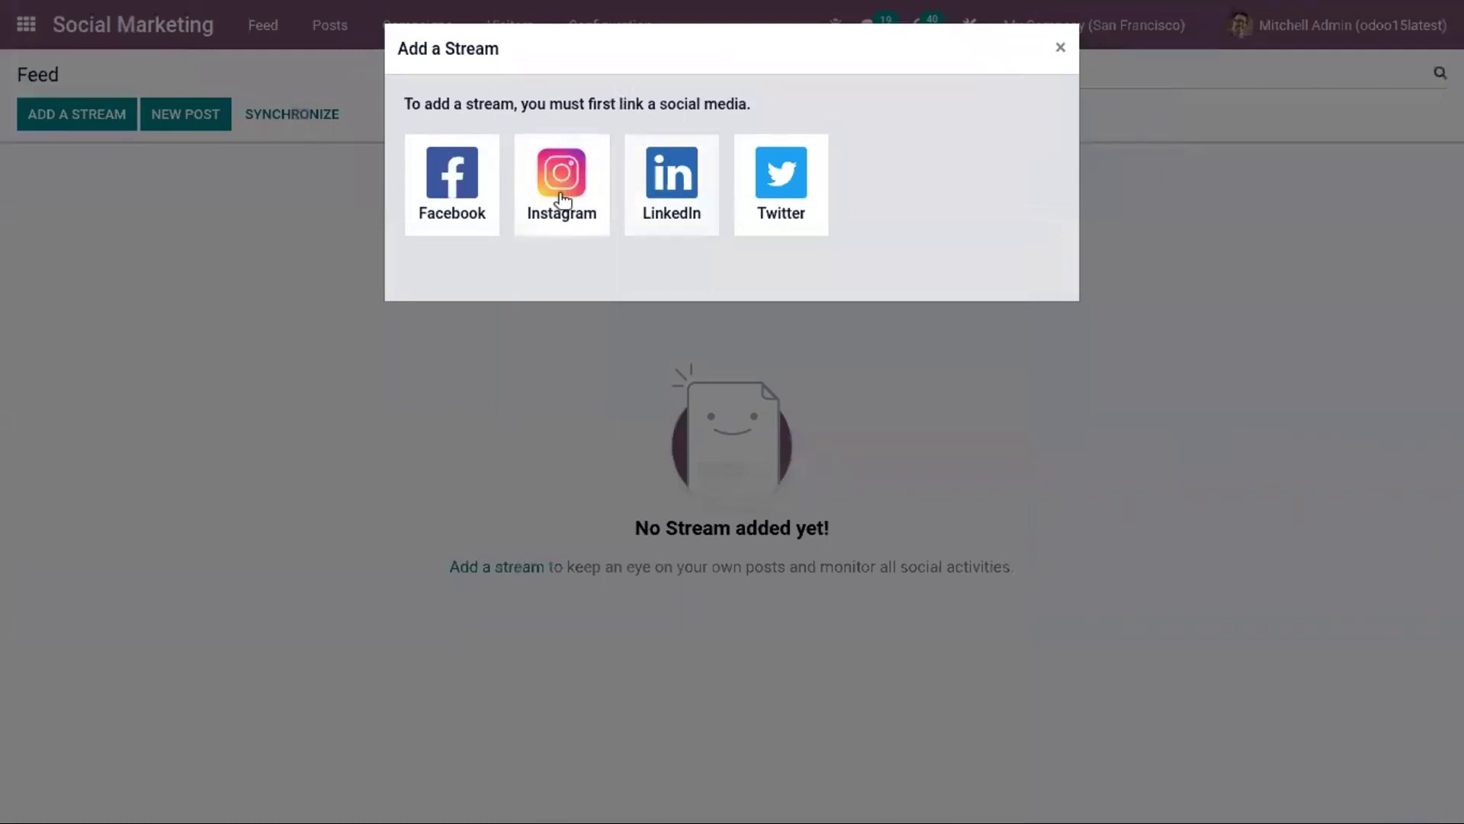
left_click(462, 194)
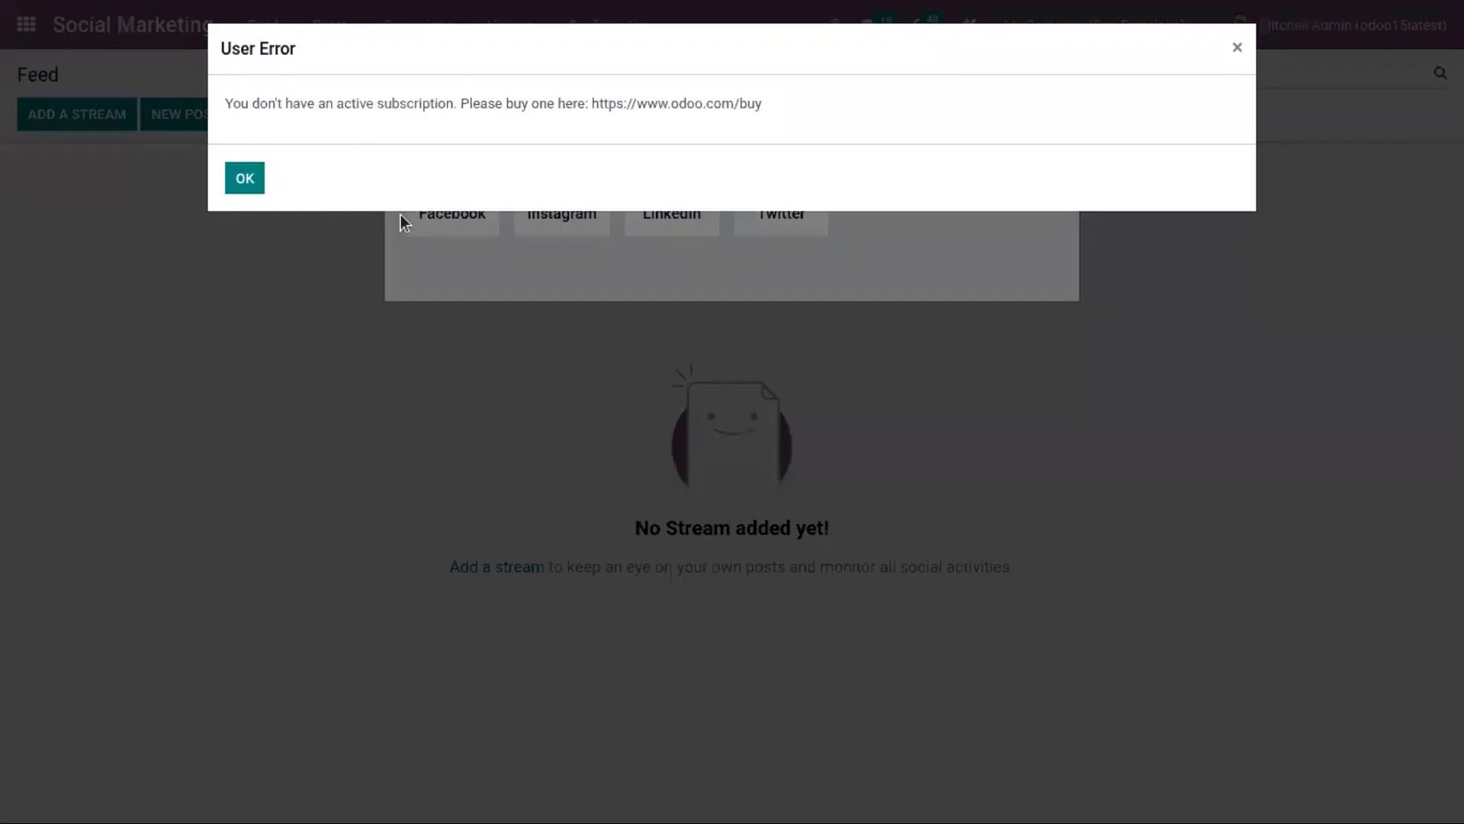
left_click(246, 179)
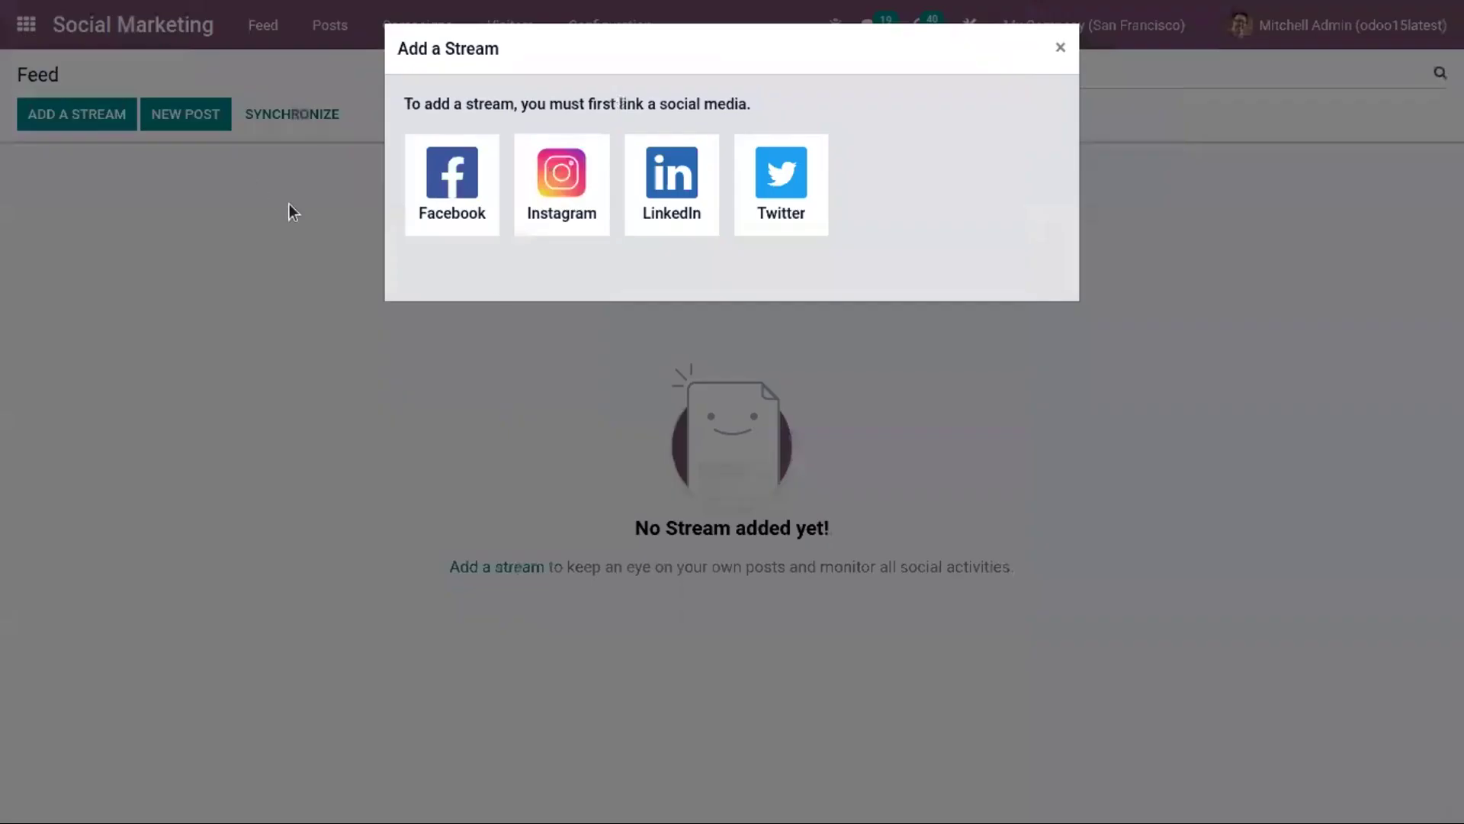
left_click(1059, 48)
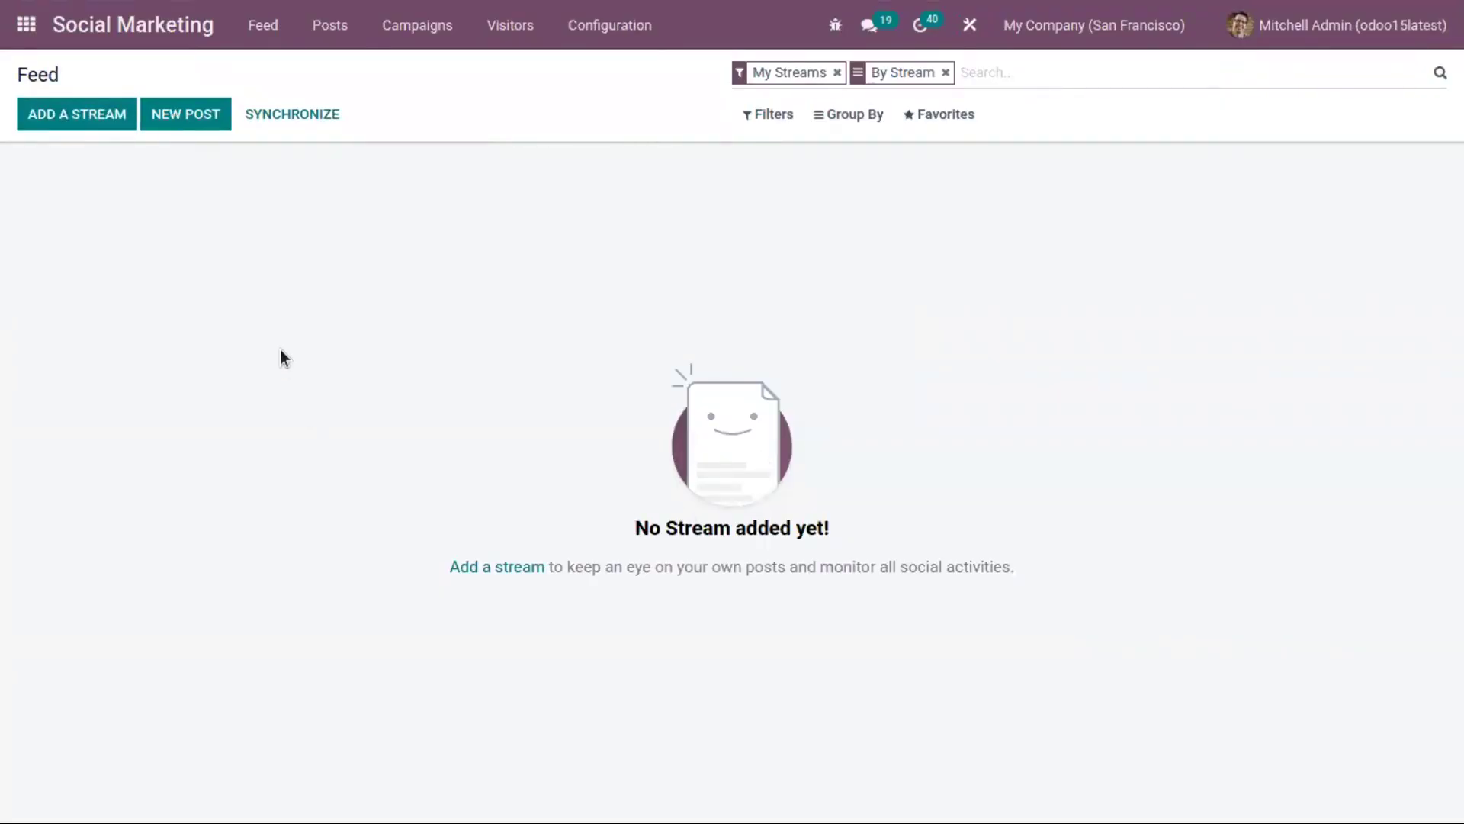
Step: Enable demo mode in the Social Marketing settings
left_click(608, 27)
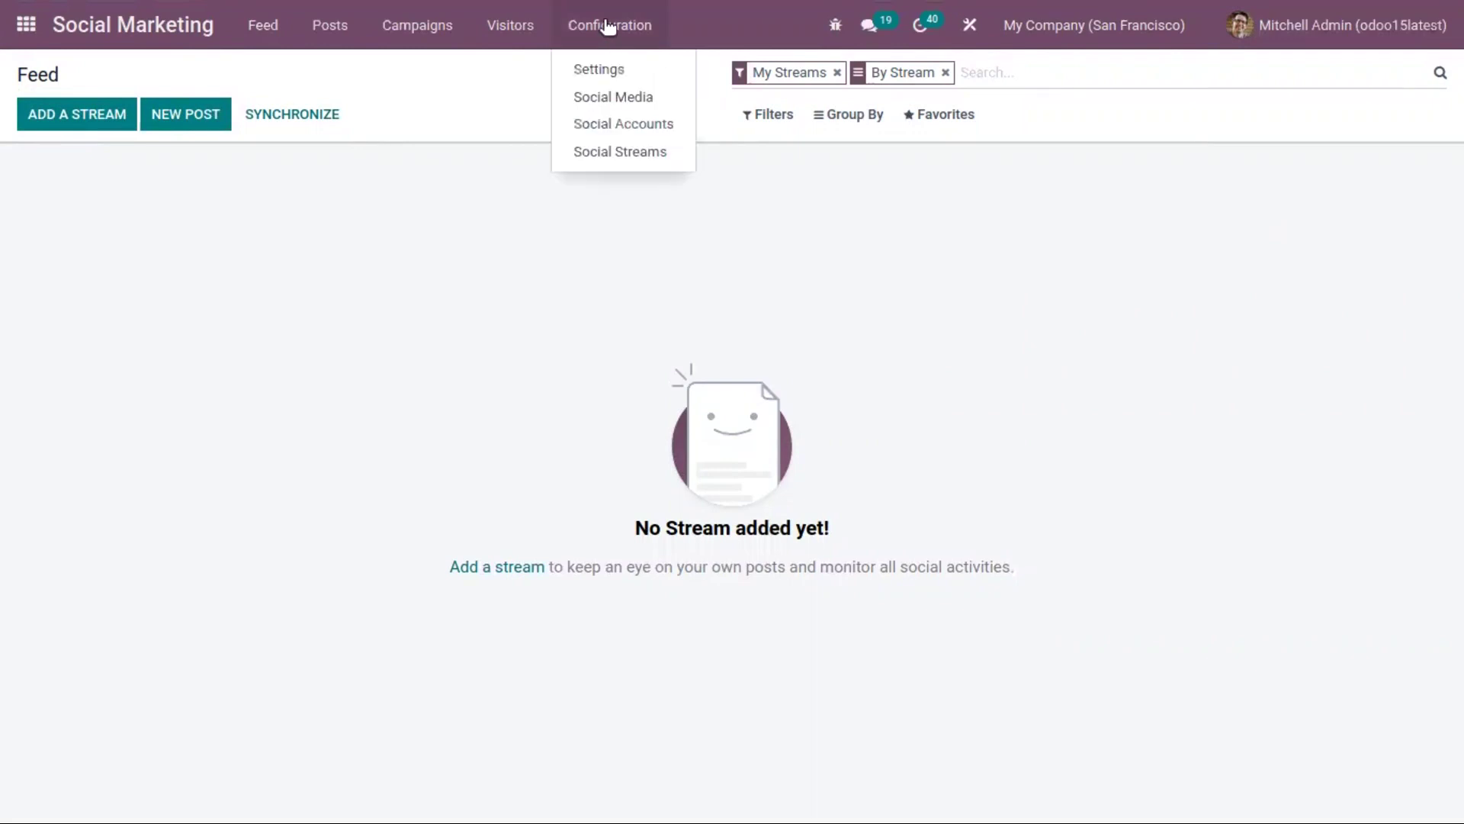
left_click(615, 65)
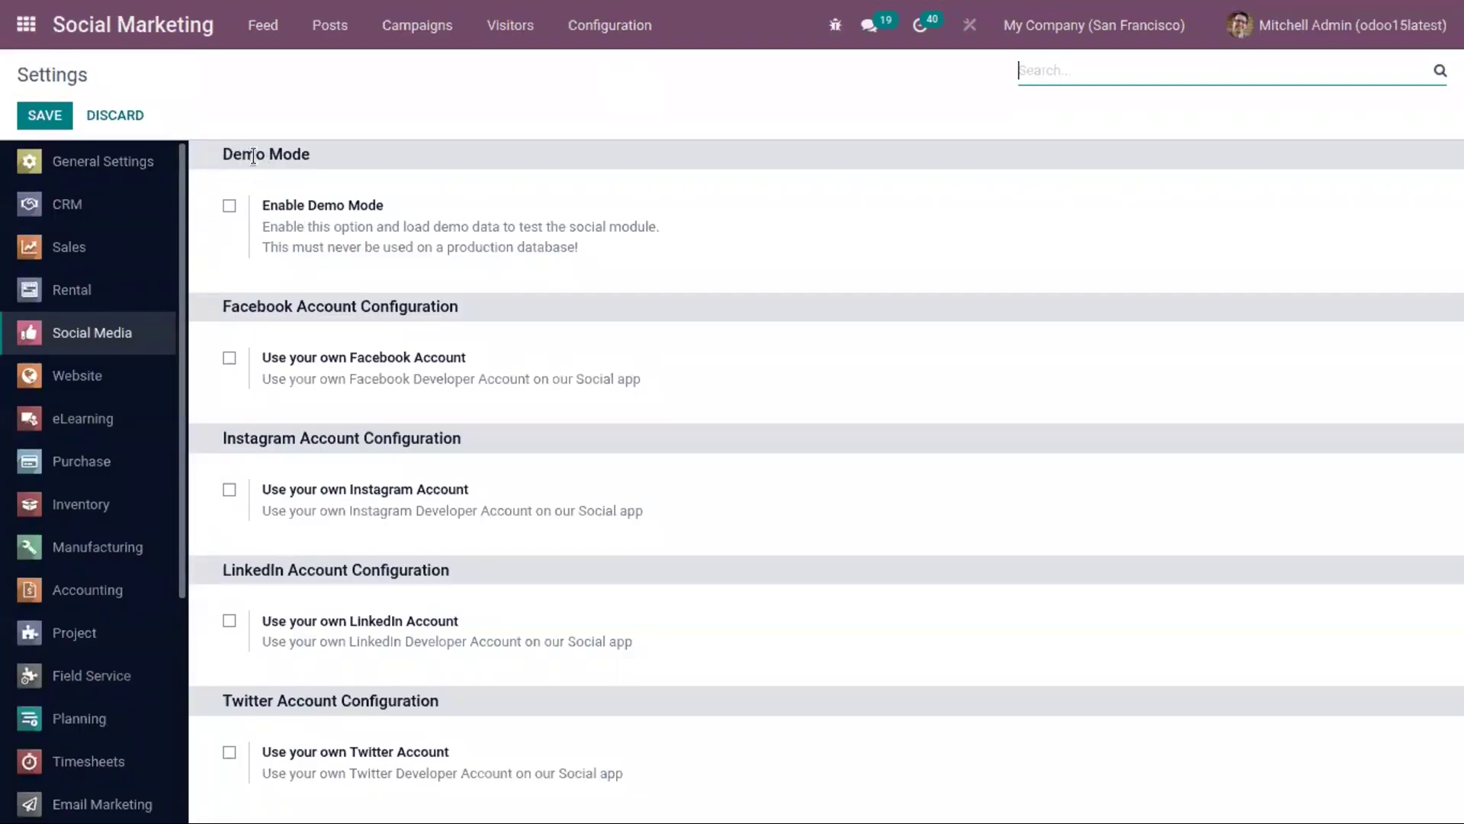
left_click(227, 203)
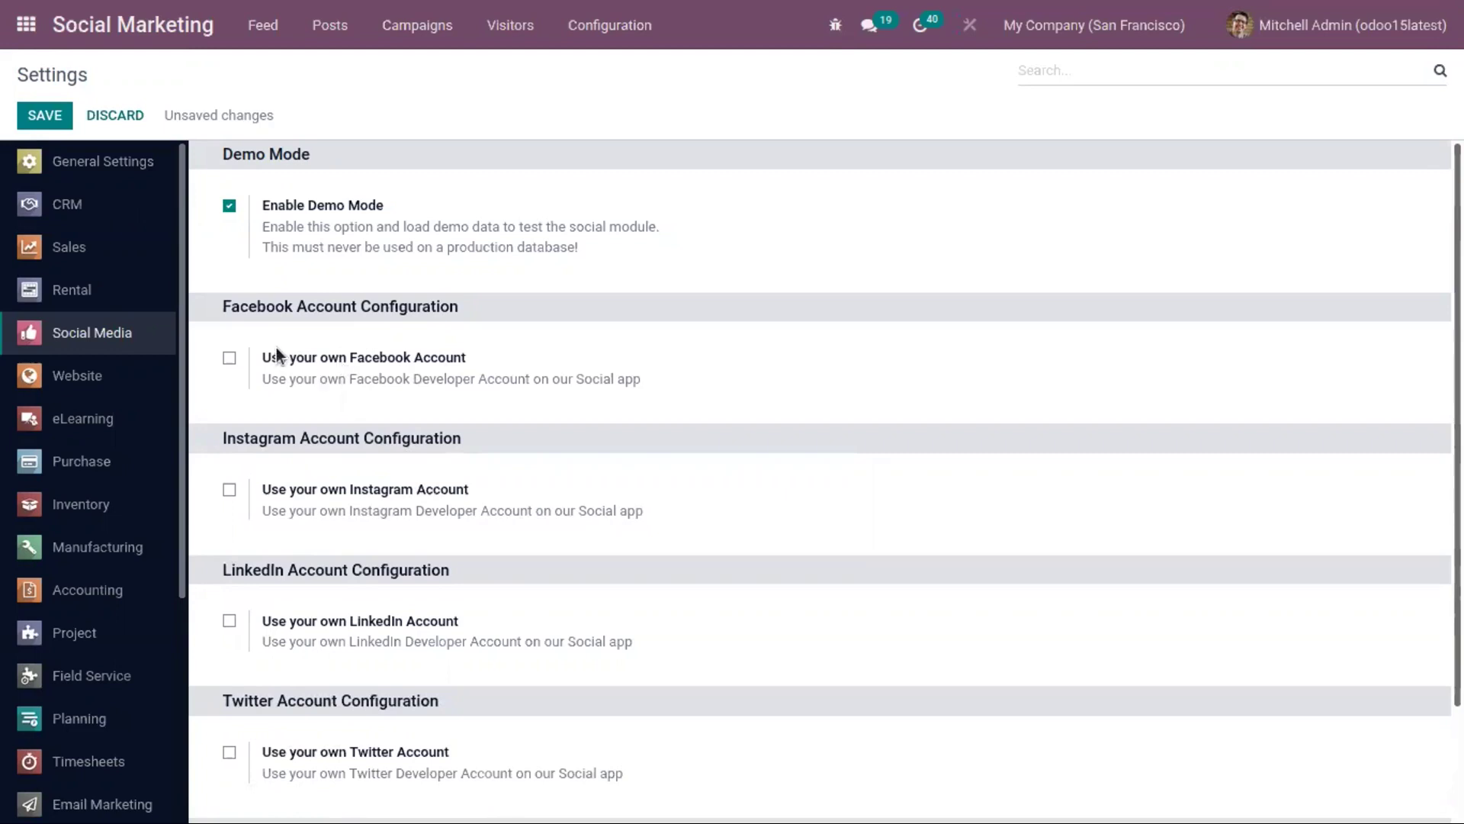
Step: Enable the use of your own Facebook, Instagram, LinkedIn, Twitter and YouTube accounts, and save the settings
left_click(229, 358)
left_click(228, 586)
scroll(1432, 534, "down", 4)
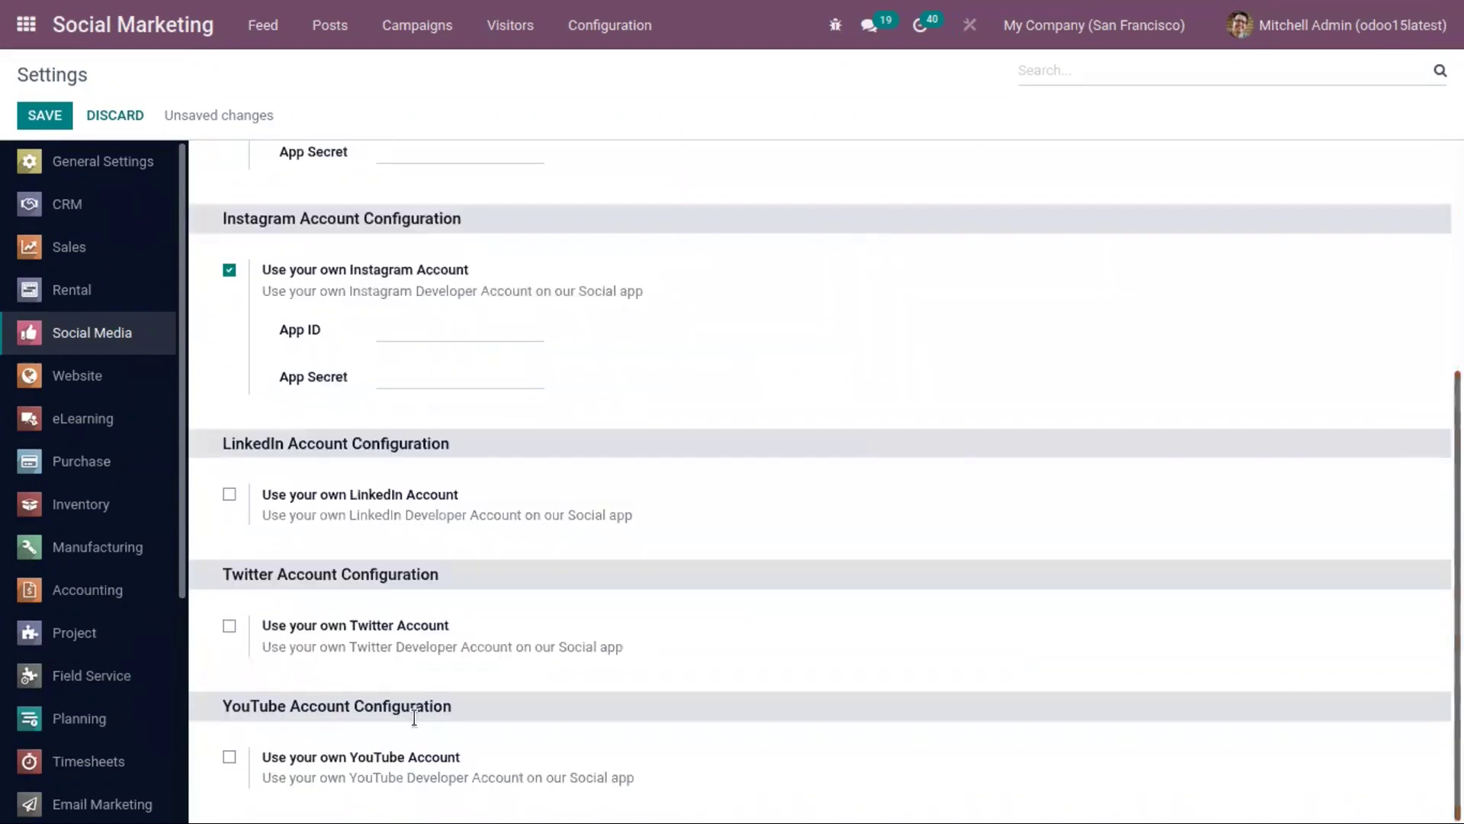
left_click(229, 496)
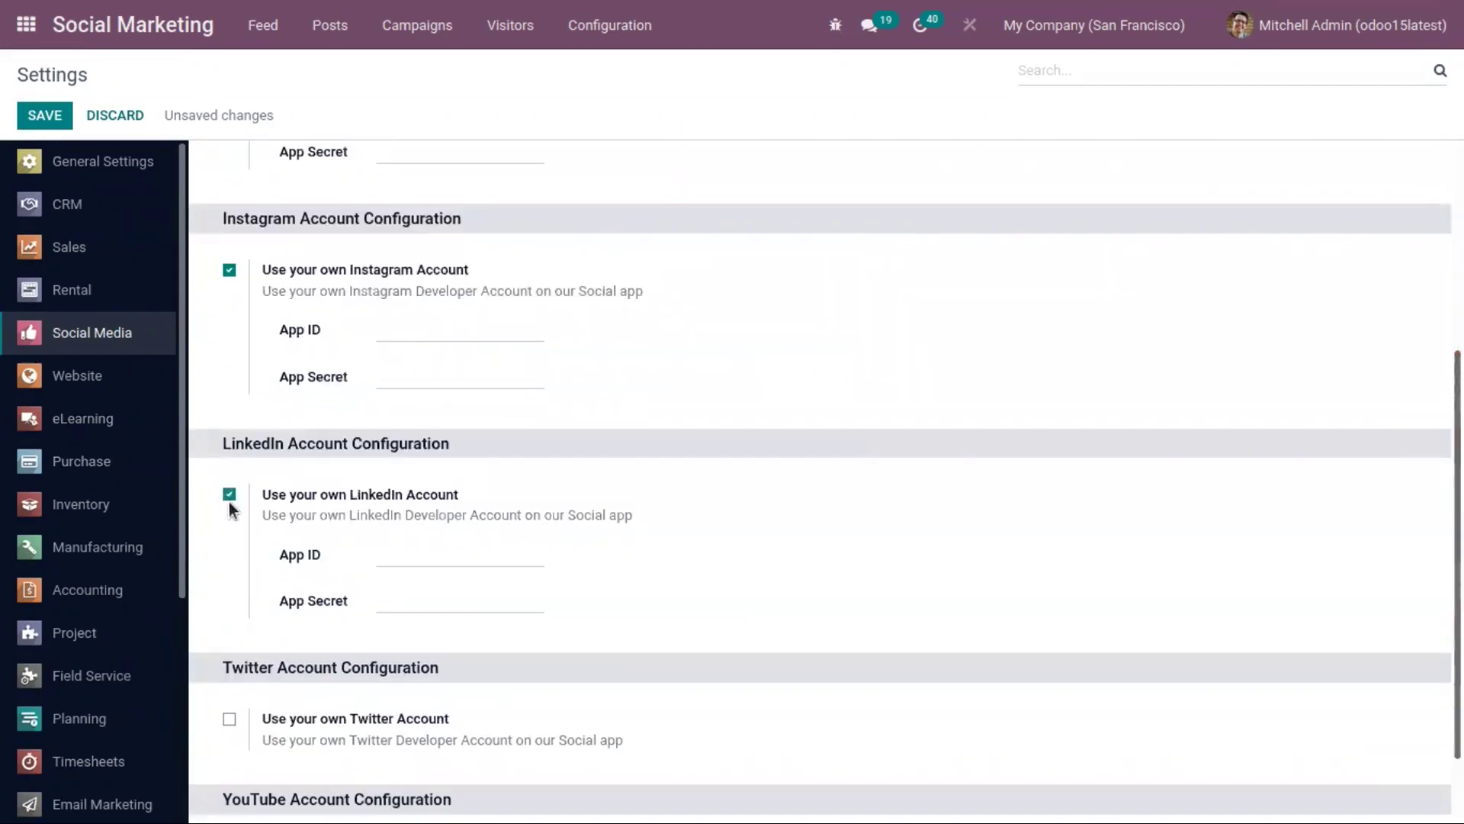
left_click(230, 721)
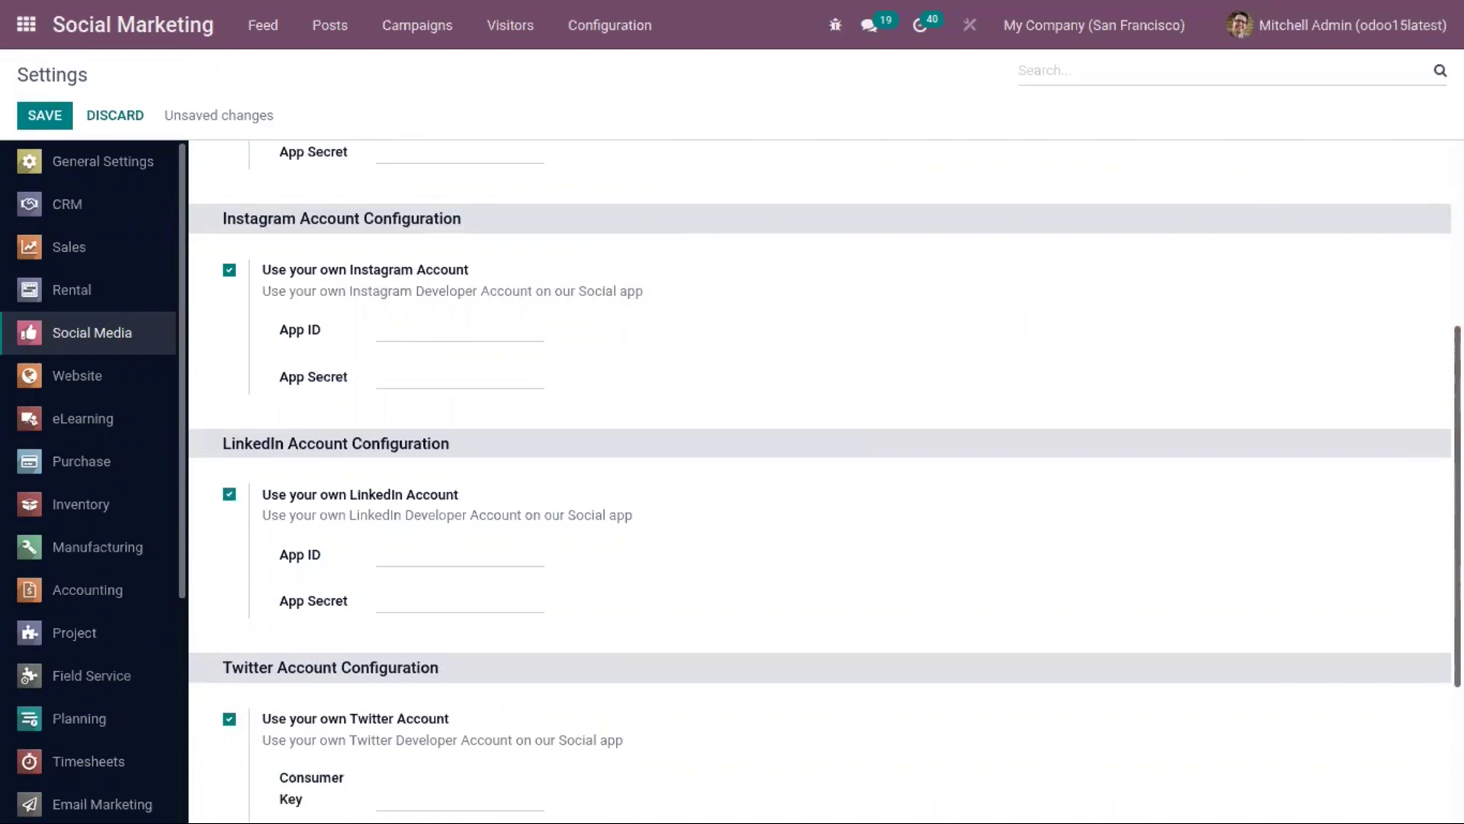
scroll(646, 652, "down", 3)
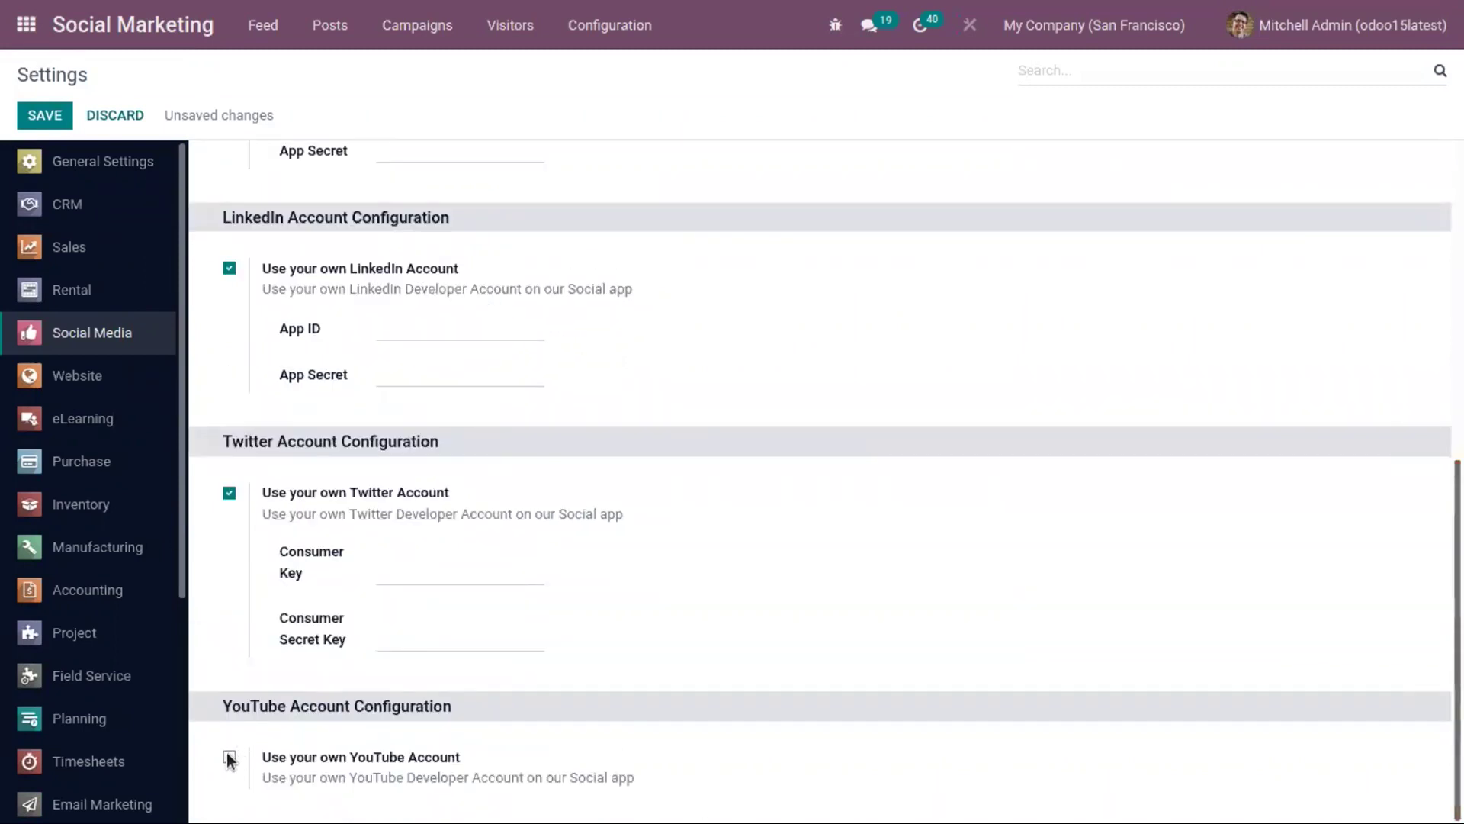
left_click(229, 757)
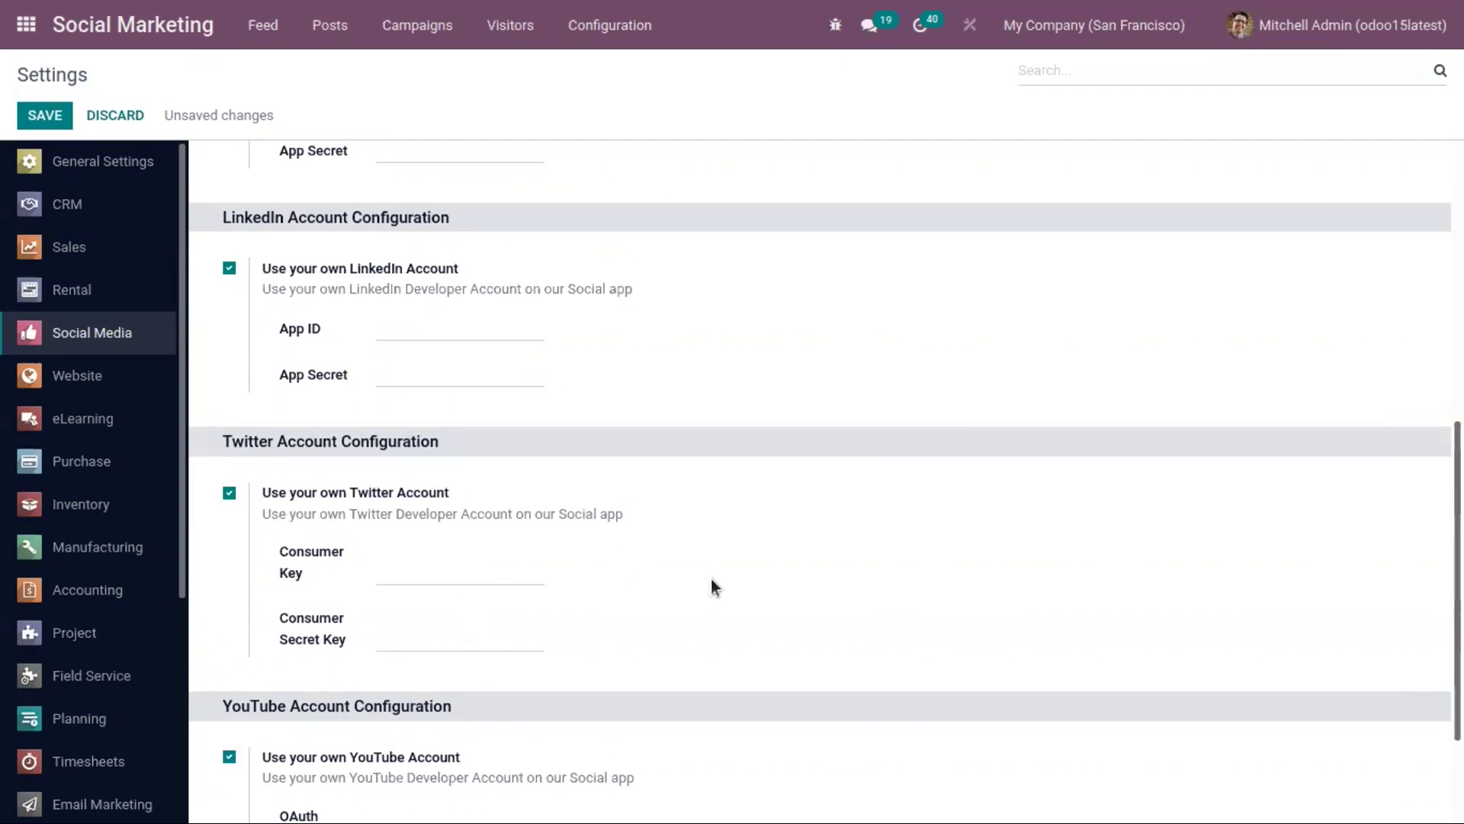
left_click_drag(1457, 618, 1457, 339)
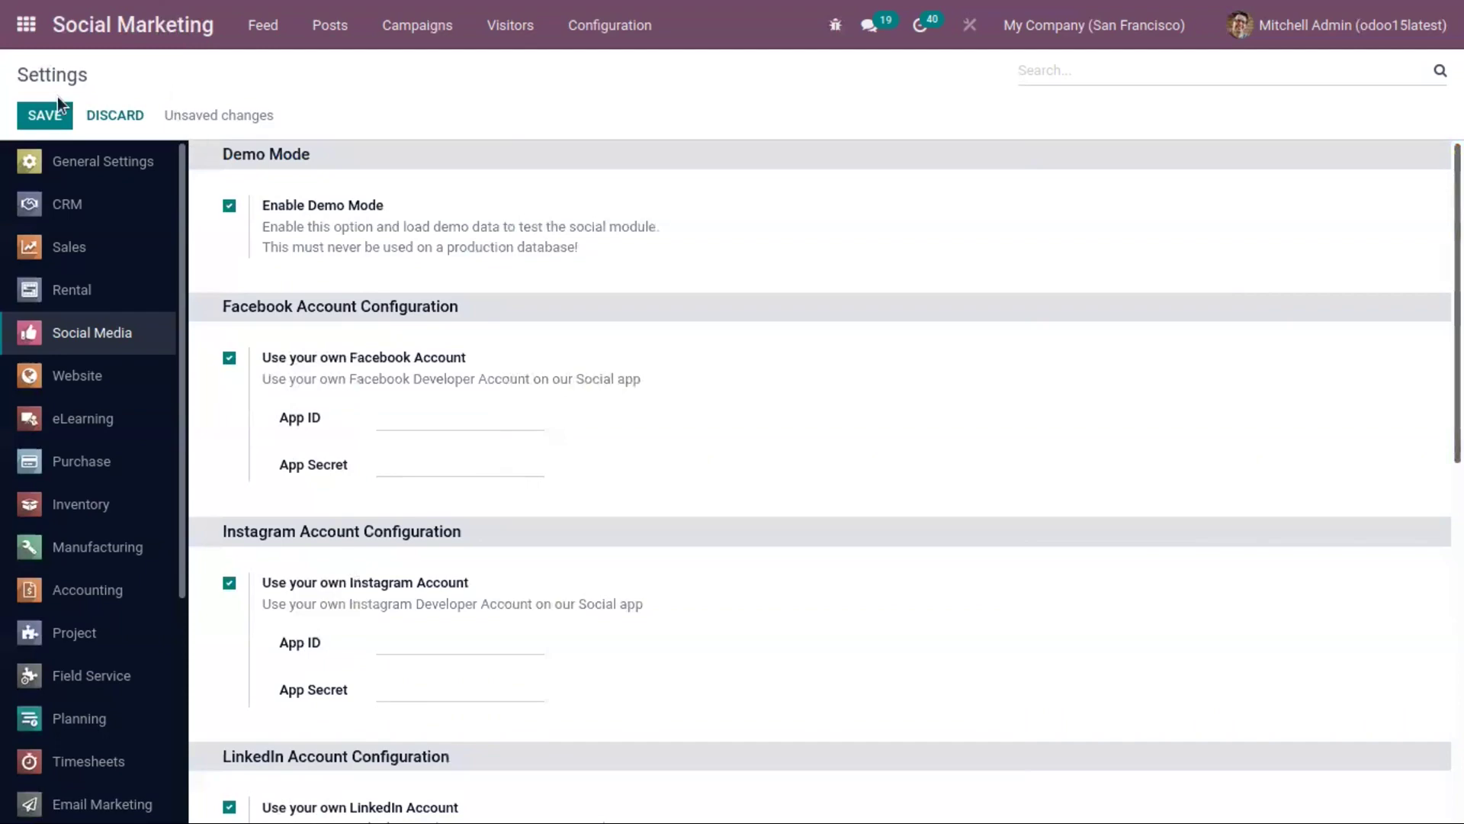
left_click(60, 118)
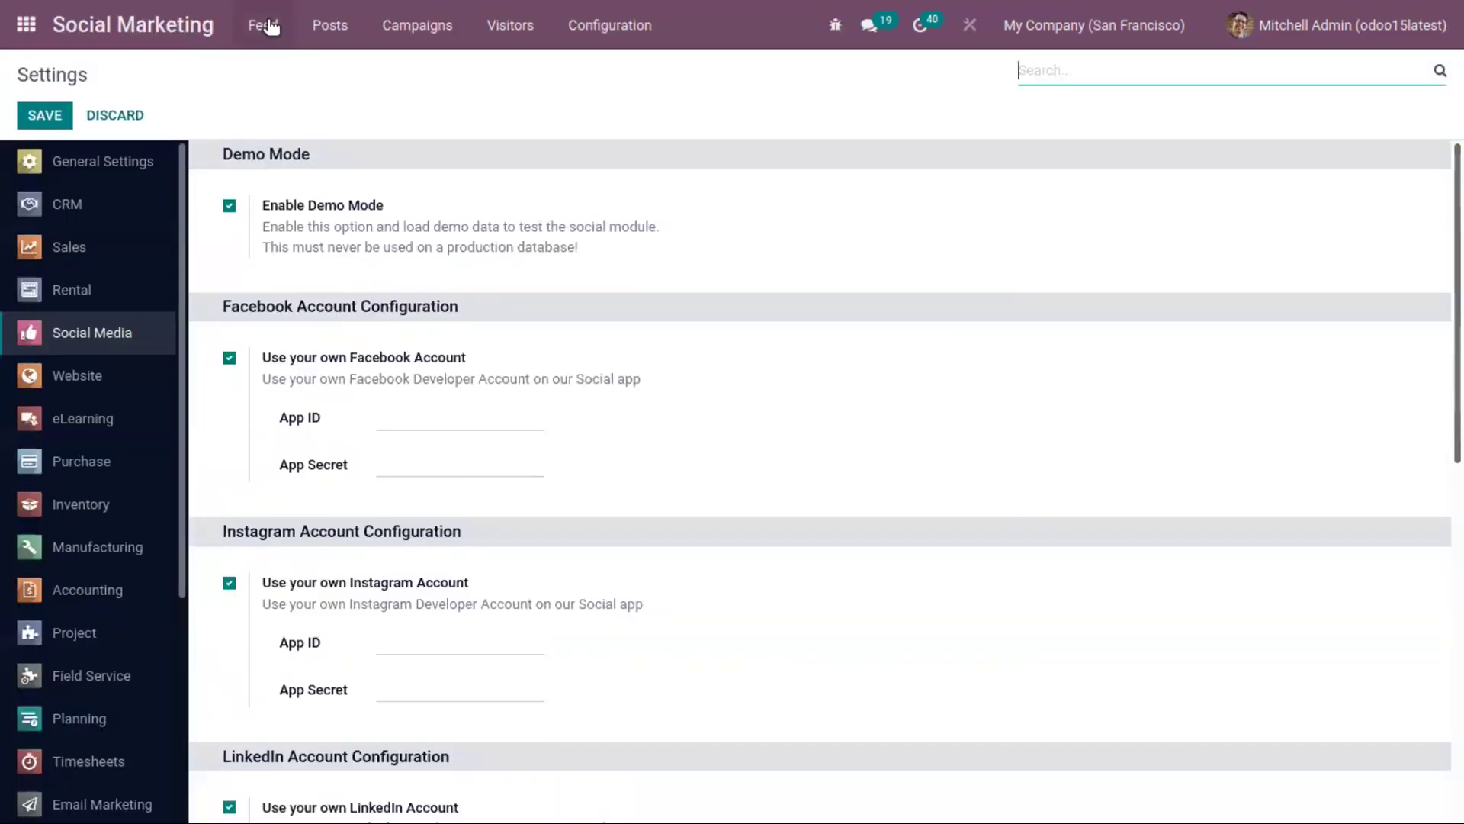
Step: View the feed, check it under My Company (Chicago), and return to My Company (San Francisco)
left_click(267, 26)
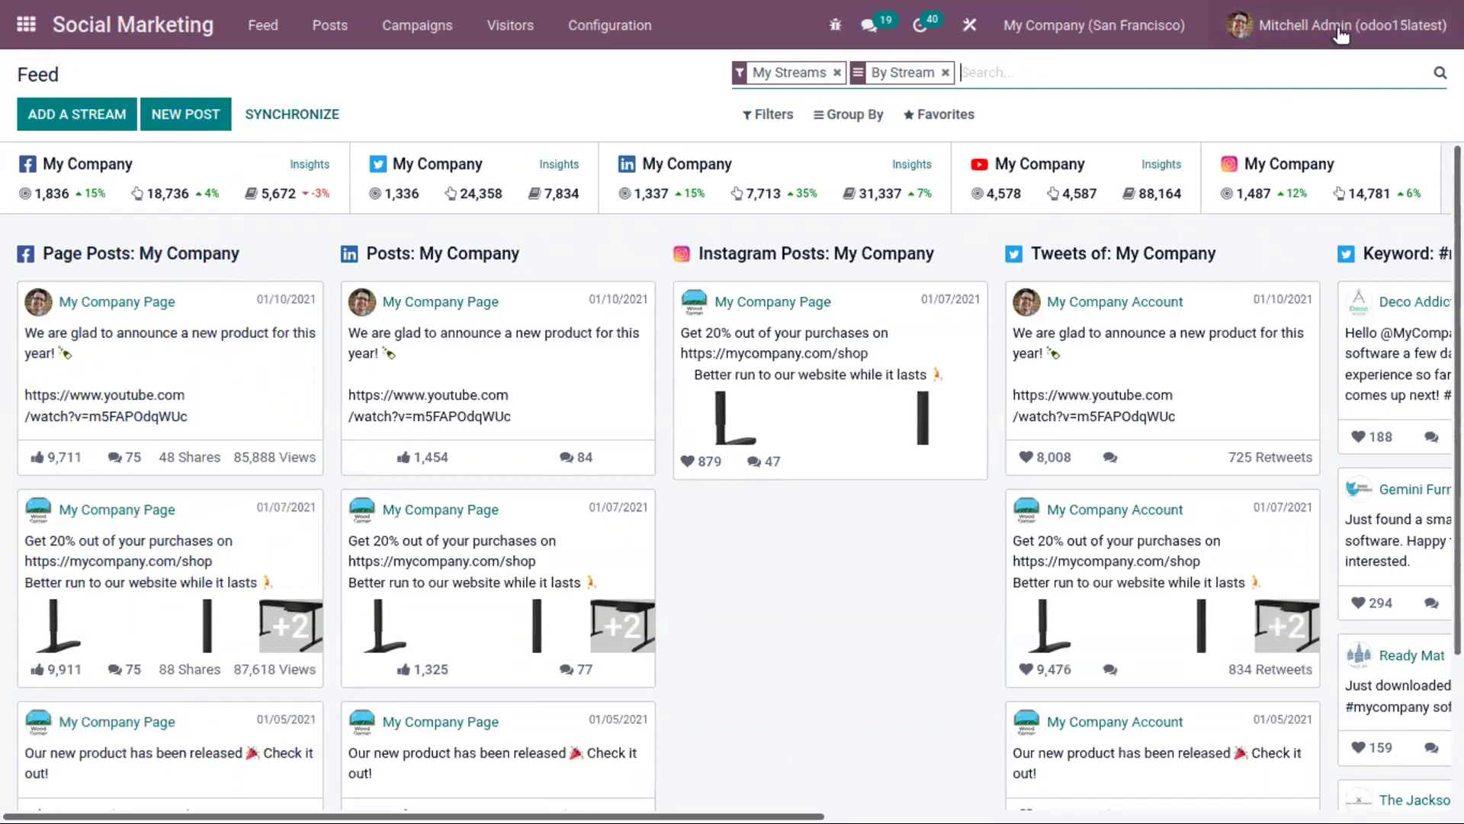
left_click(1111, 25)
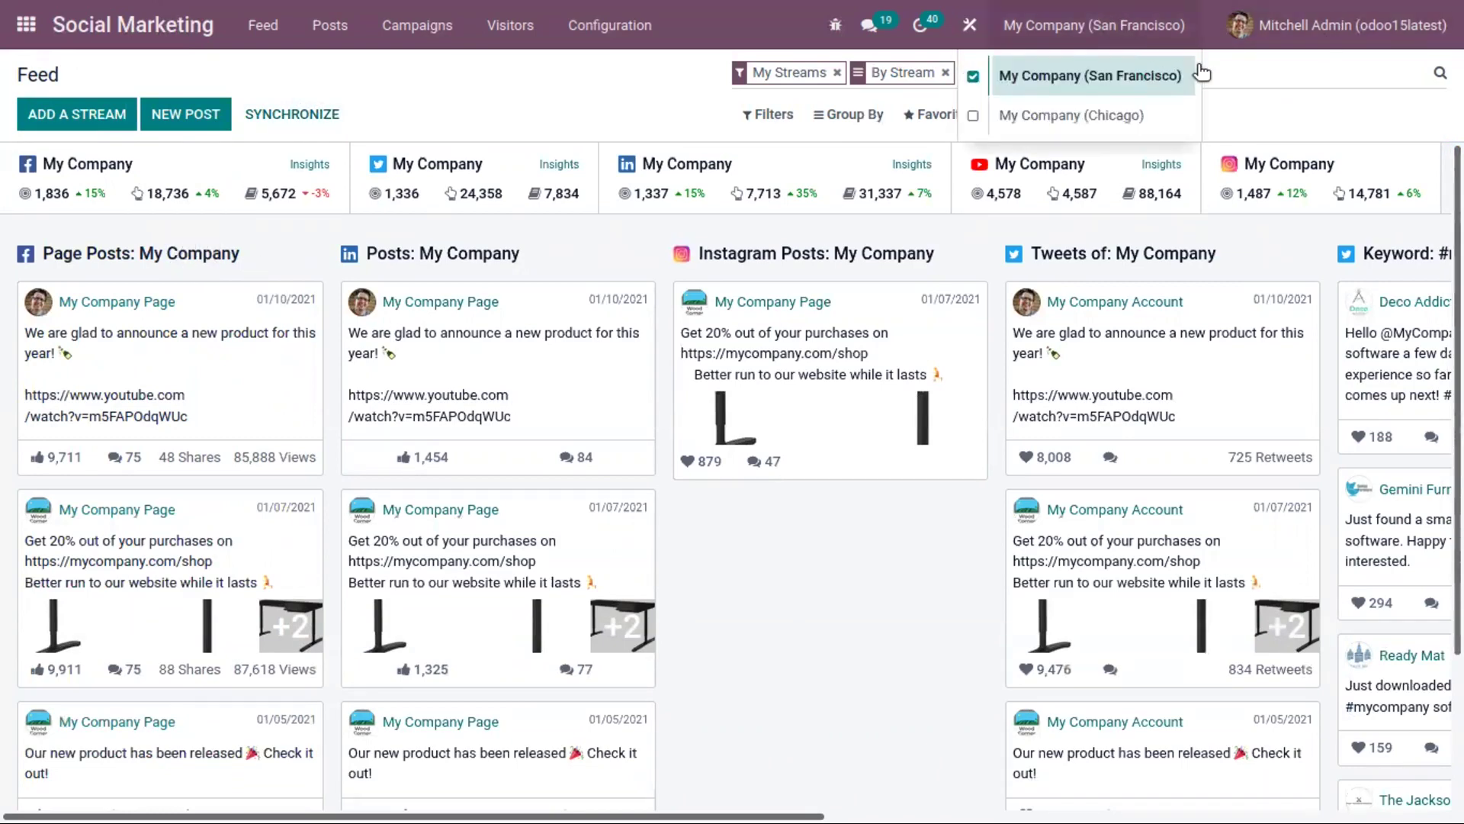
left_click(1111, 115)
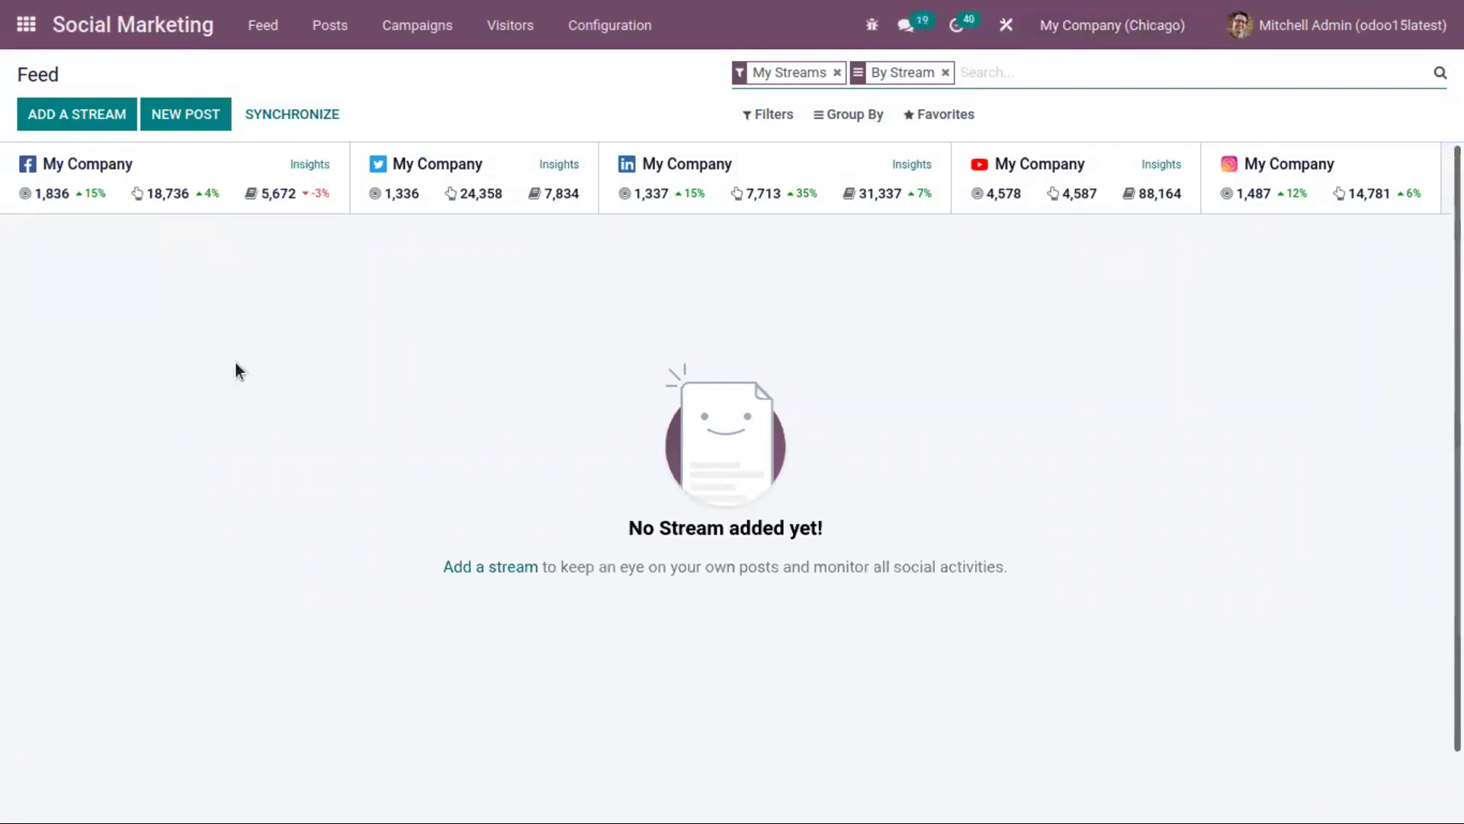
left_click(1120, 24)
left_click(1124, 81)
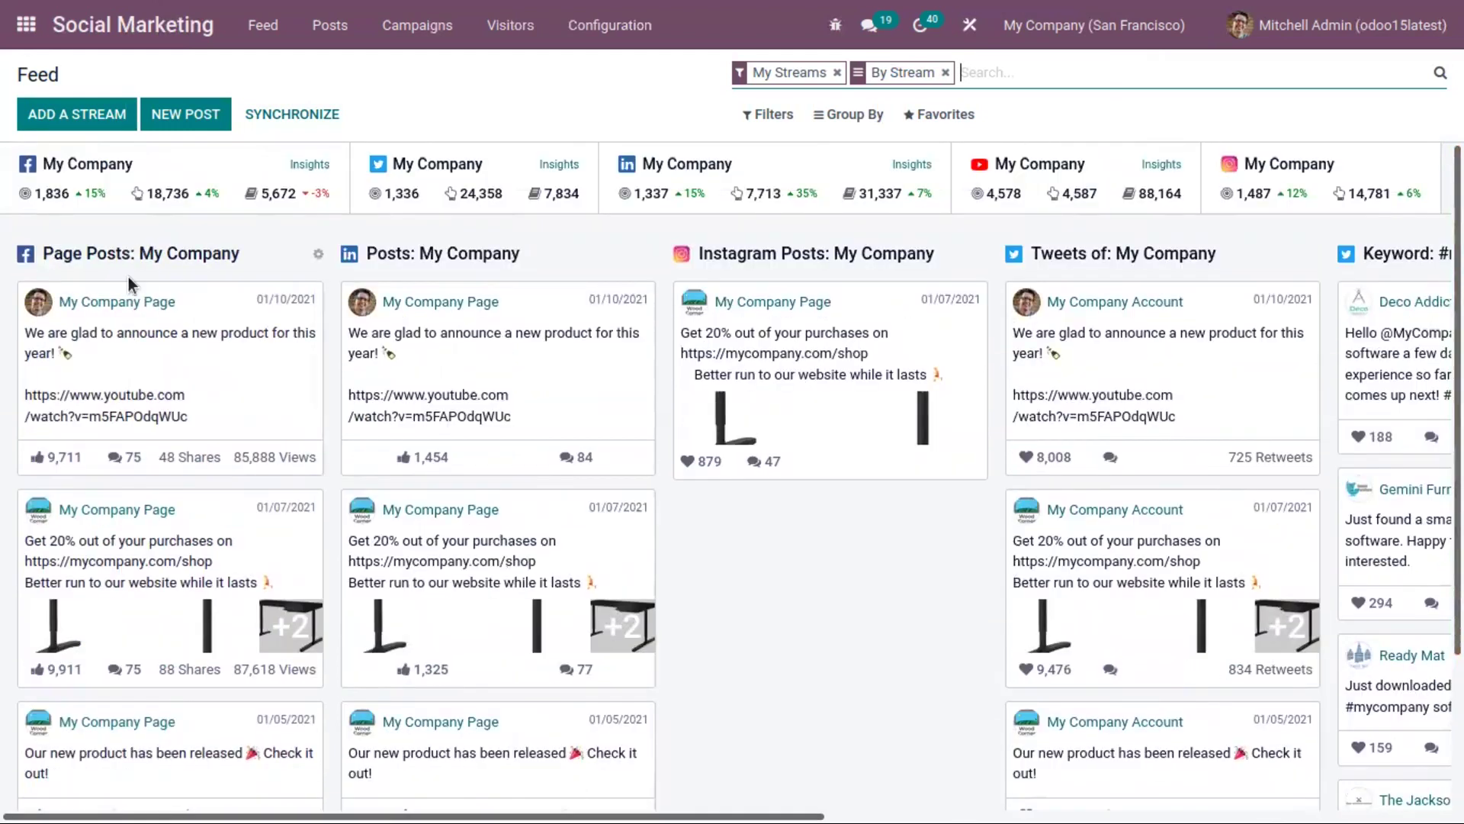
Step: Look through the streams in the feed and examine the Facebook account's statistics, including its engagement figure
left_click_drag(454, 809, 1197, 808)
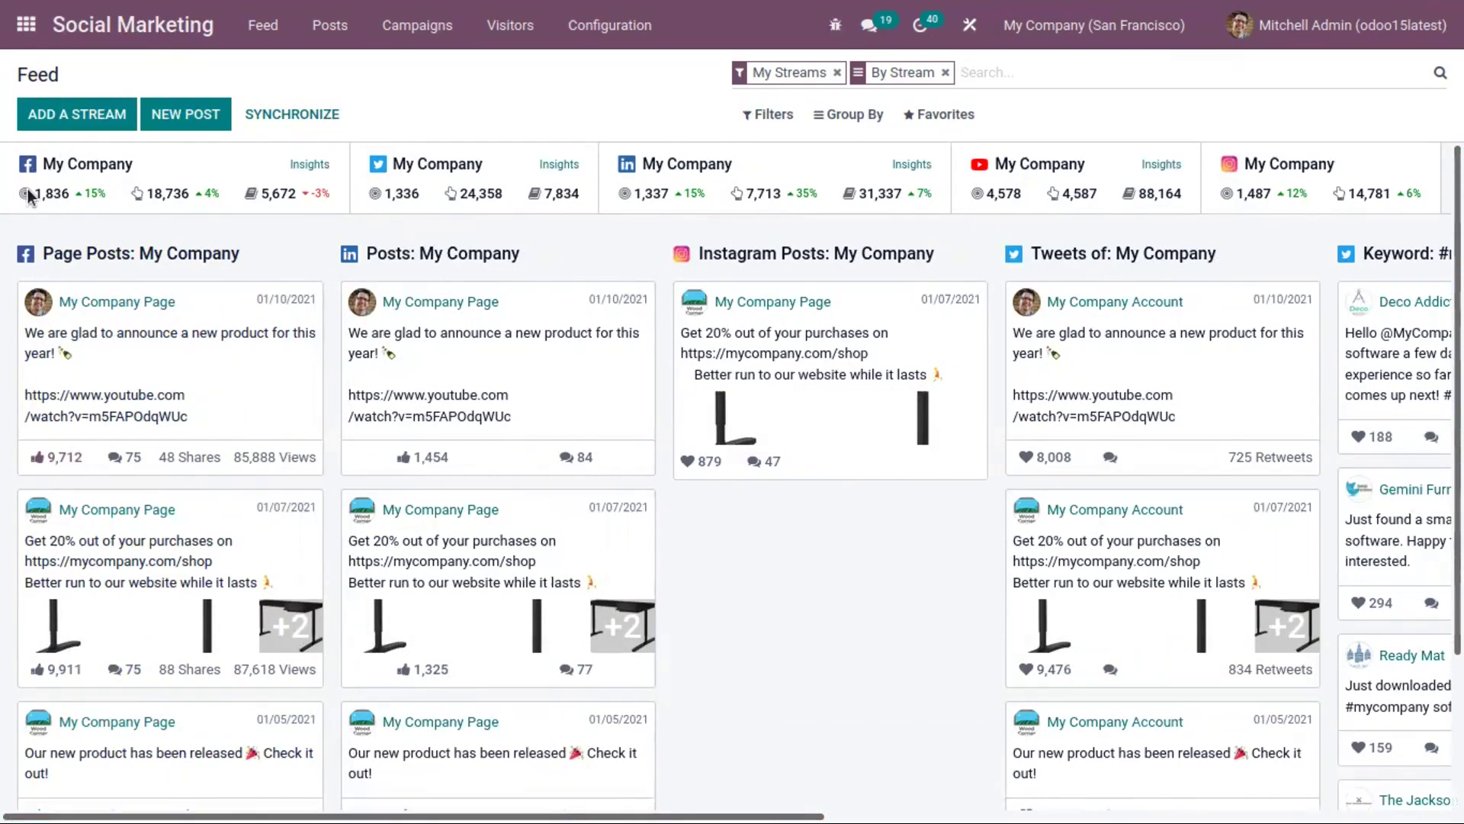
mouse_move(29, 197)
mouse_move(153, 194)
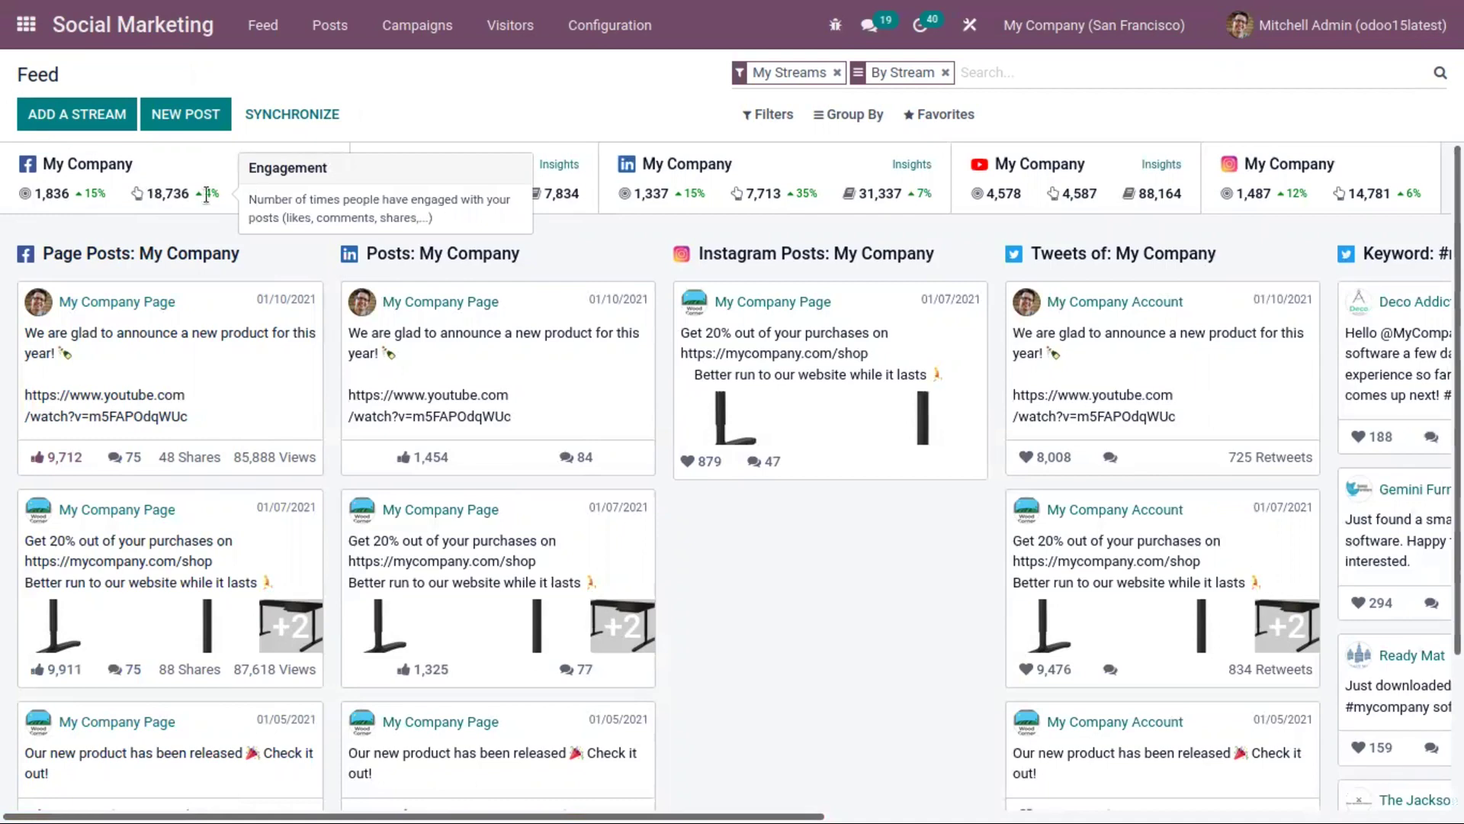
mouse_move(292, 189)
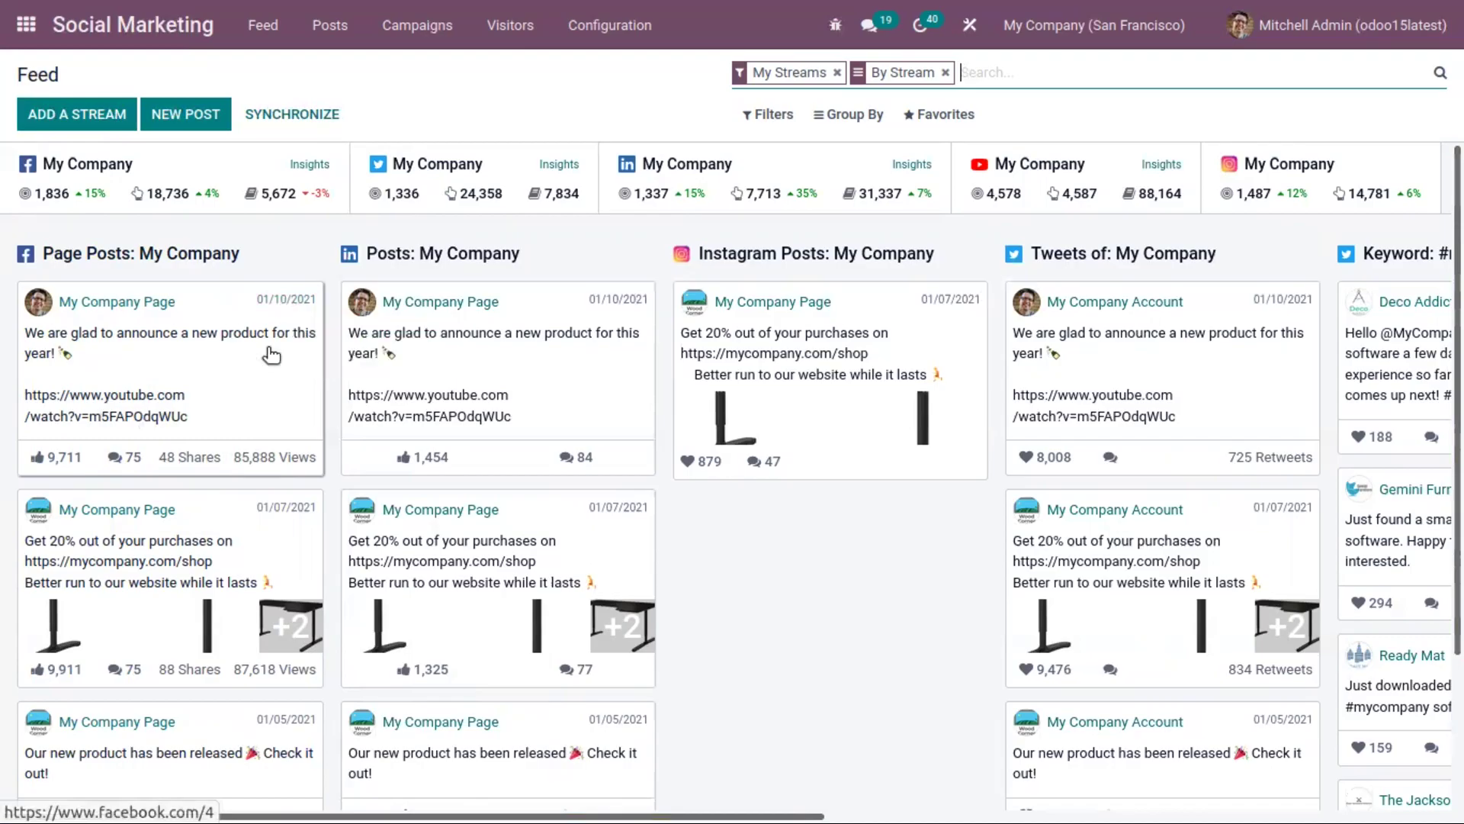
Step: Post the comments "Nice one!Great Job" and 😃 on the Facebook post announcing this year's new product, and close the comments
left_click(261, 381)
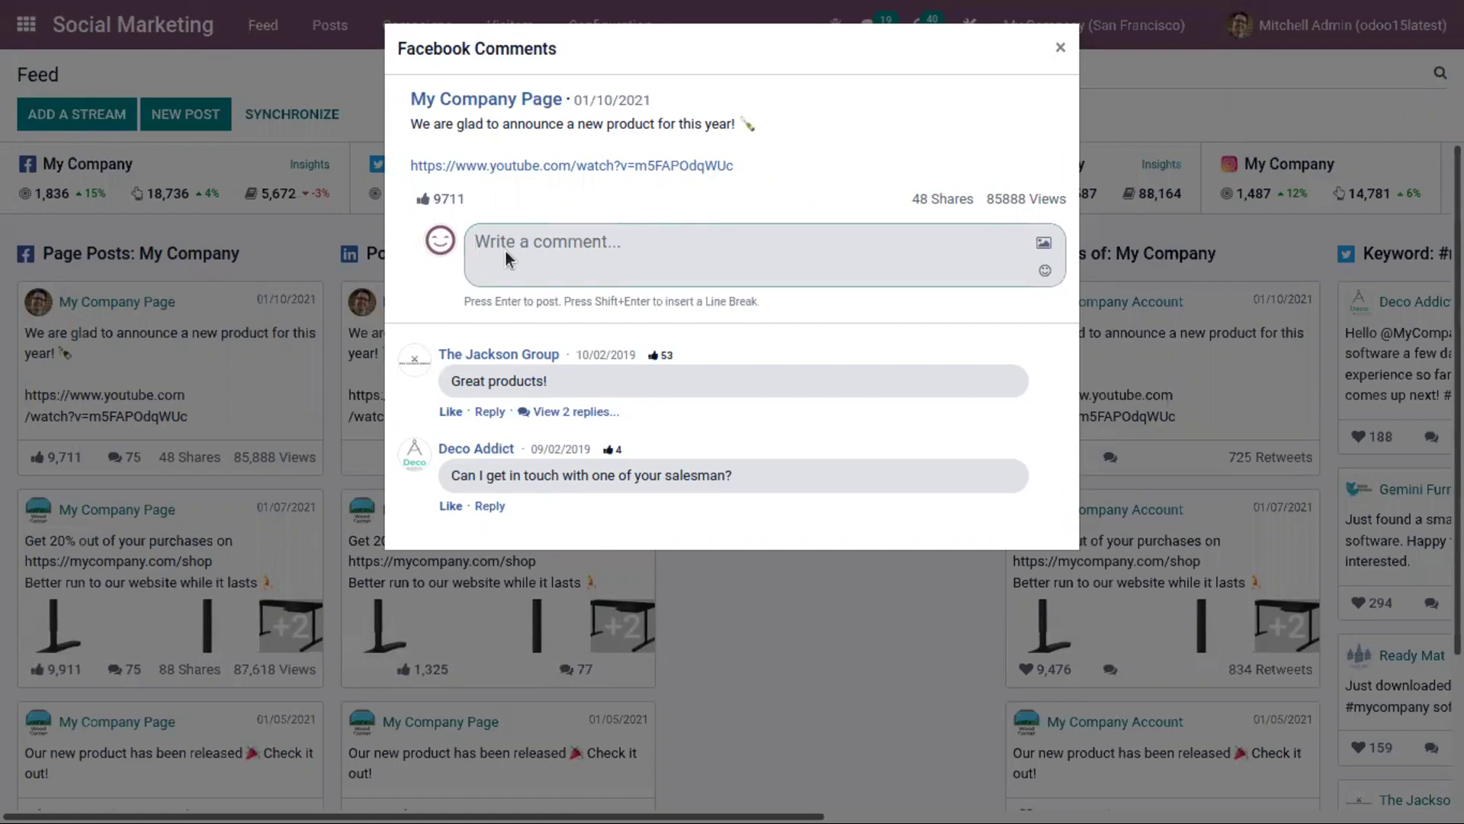
type("Nice one!Great Job")
key("Return")
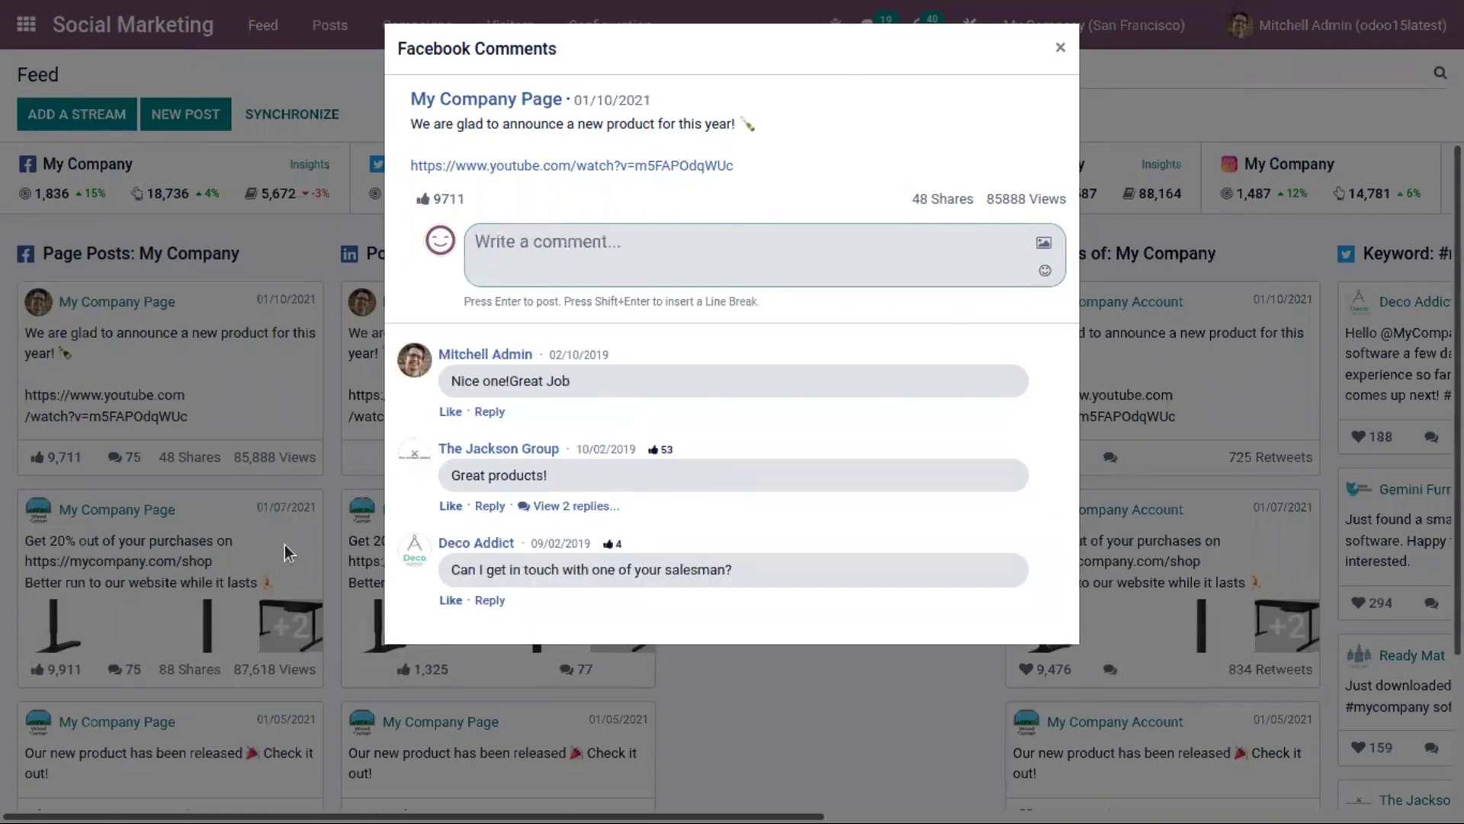
left_click(1045, 270)
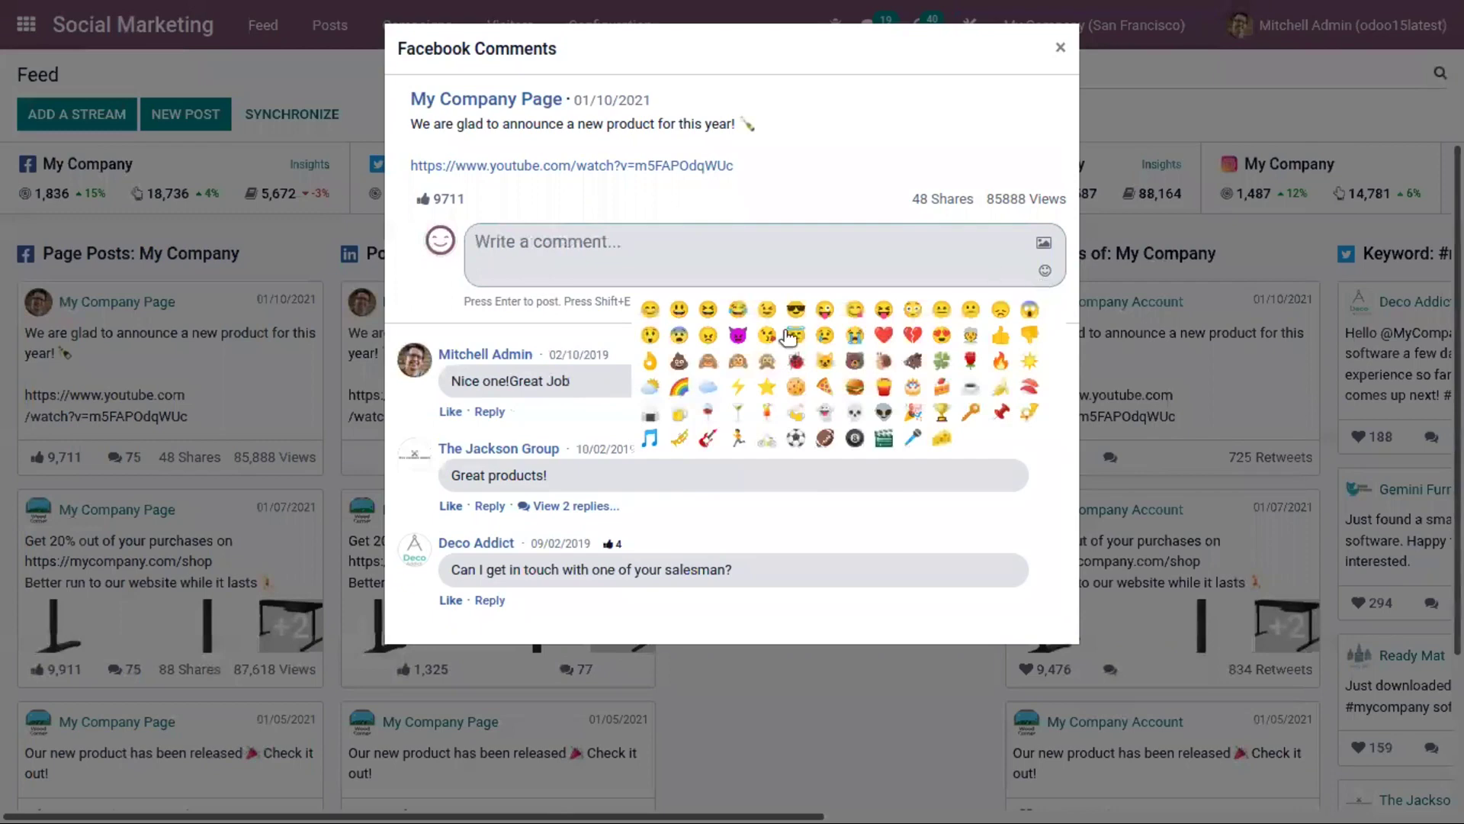
left_click(678, 309)
key("Return")
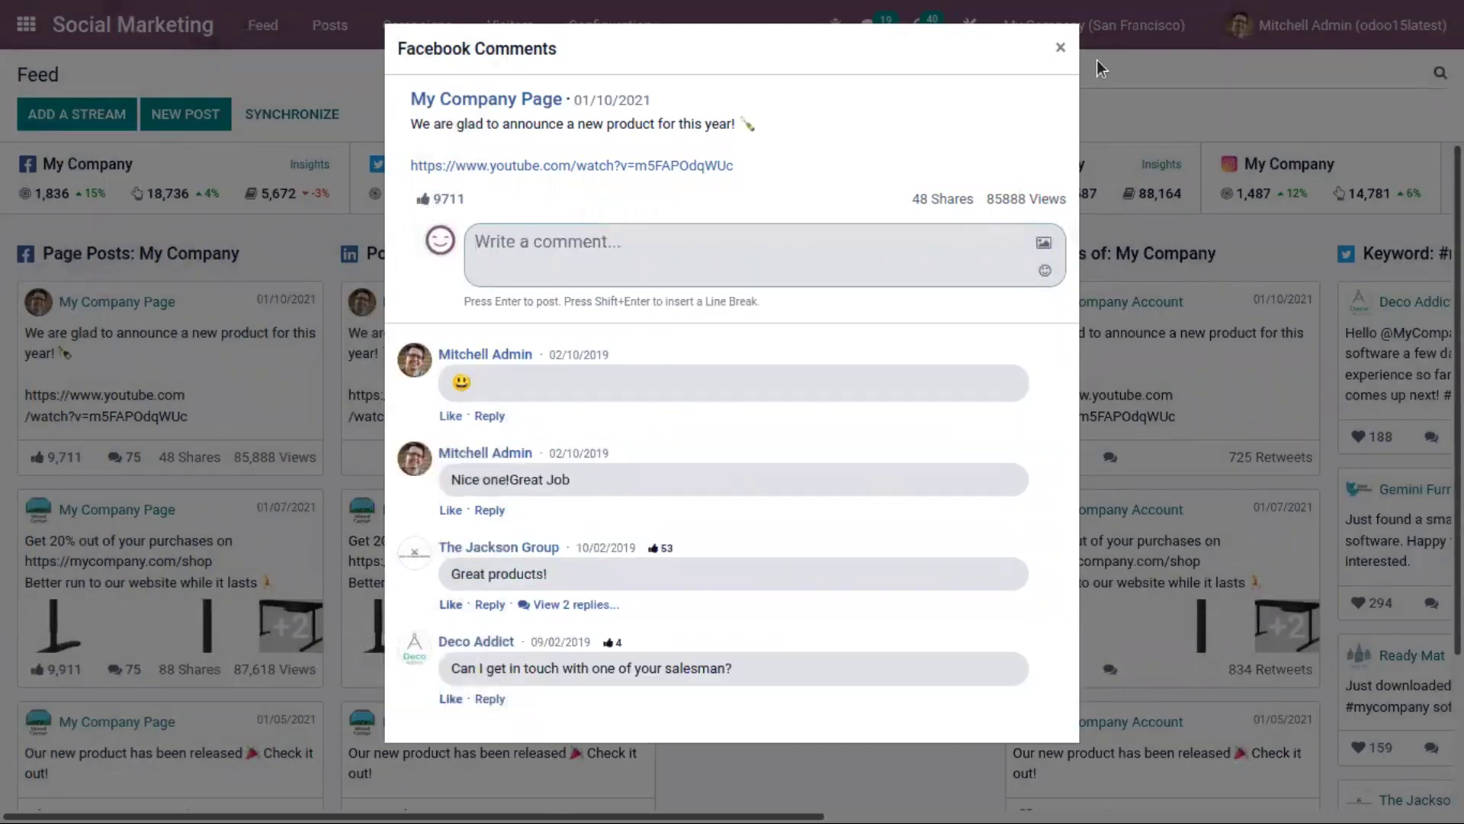
left_click(1054, 49)
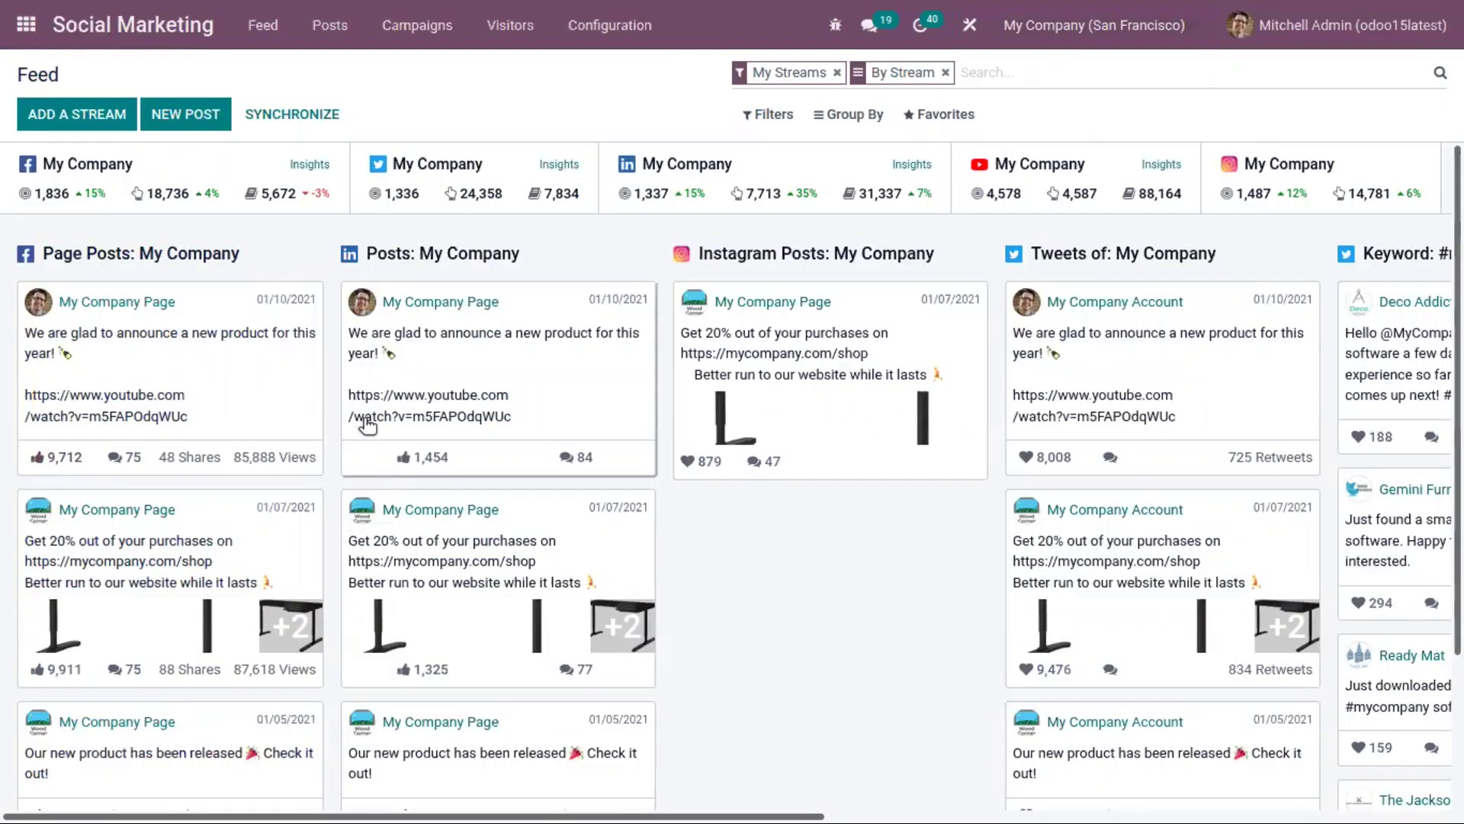
Step: Open the social posts and look at them in calendar, list and pivot view before returning to the kanban view
left_click(327, 25)
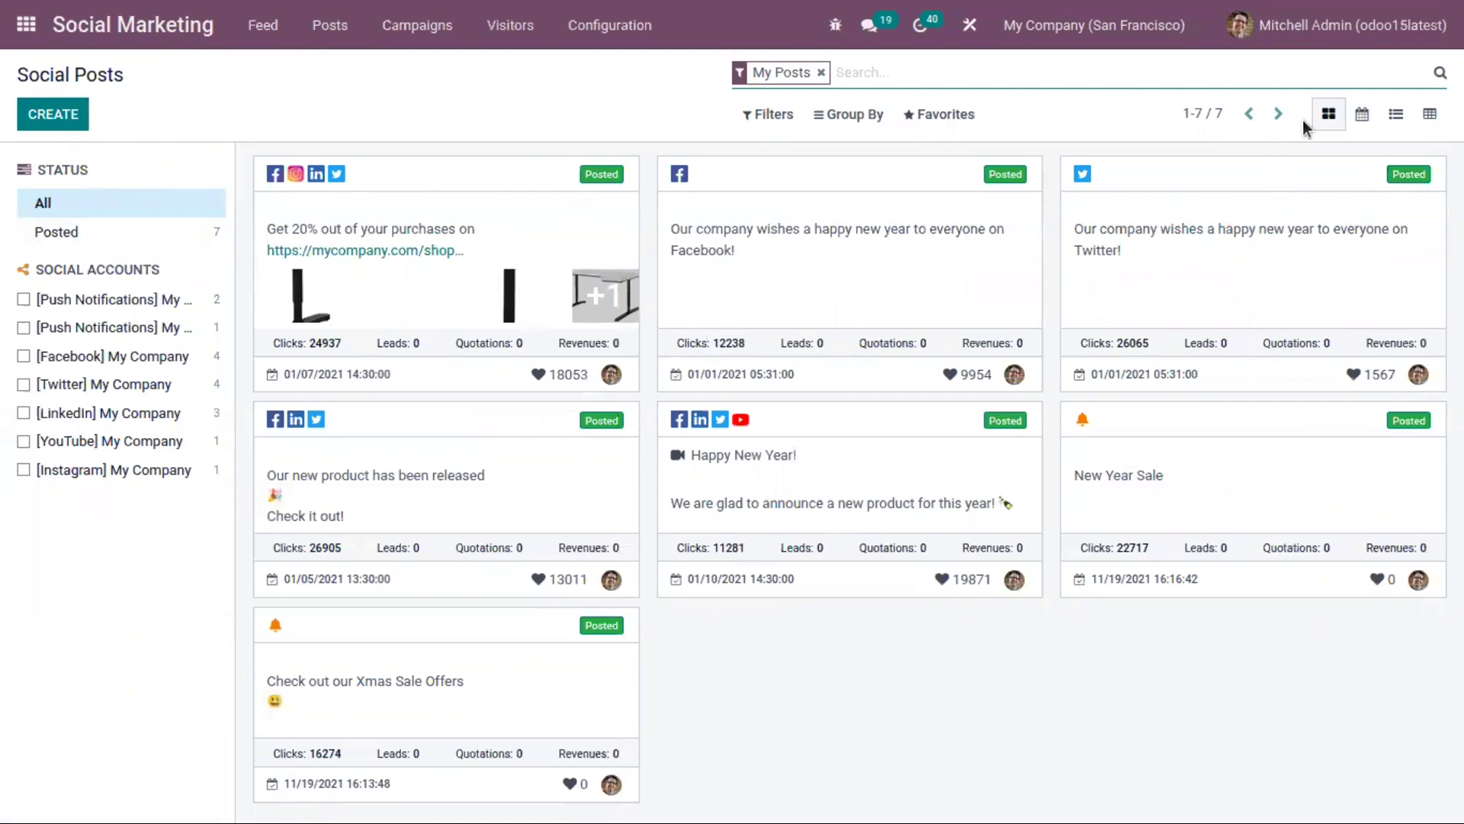
left_click(1359, 113)
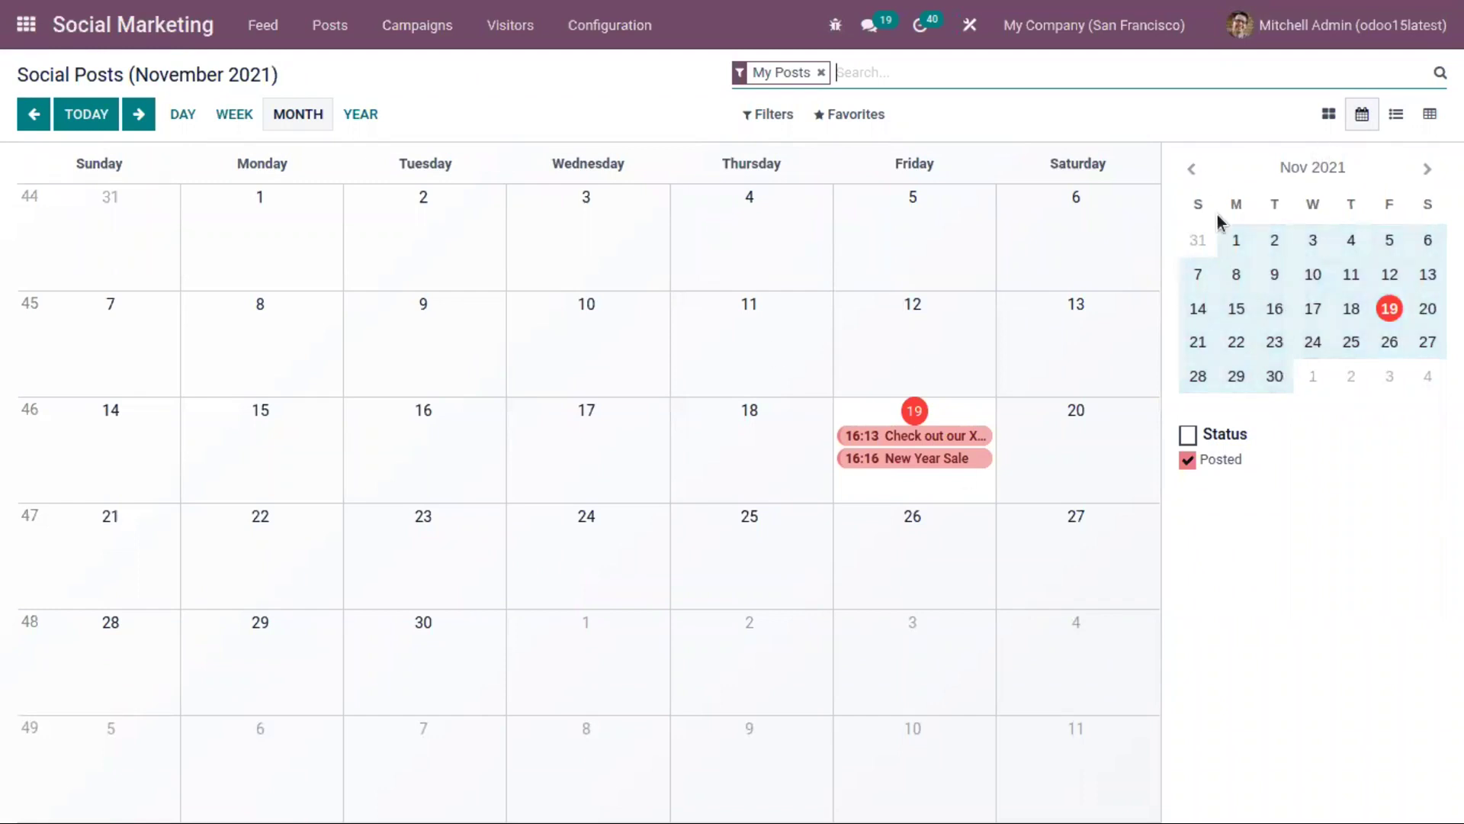
left_click(1396, 118)
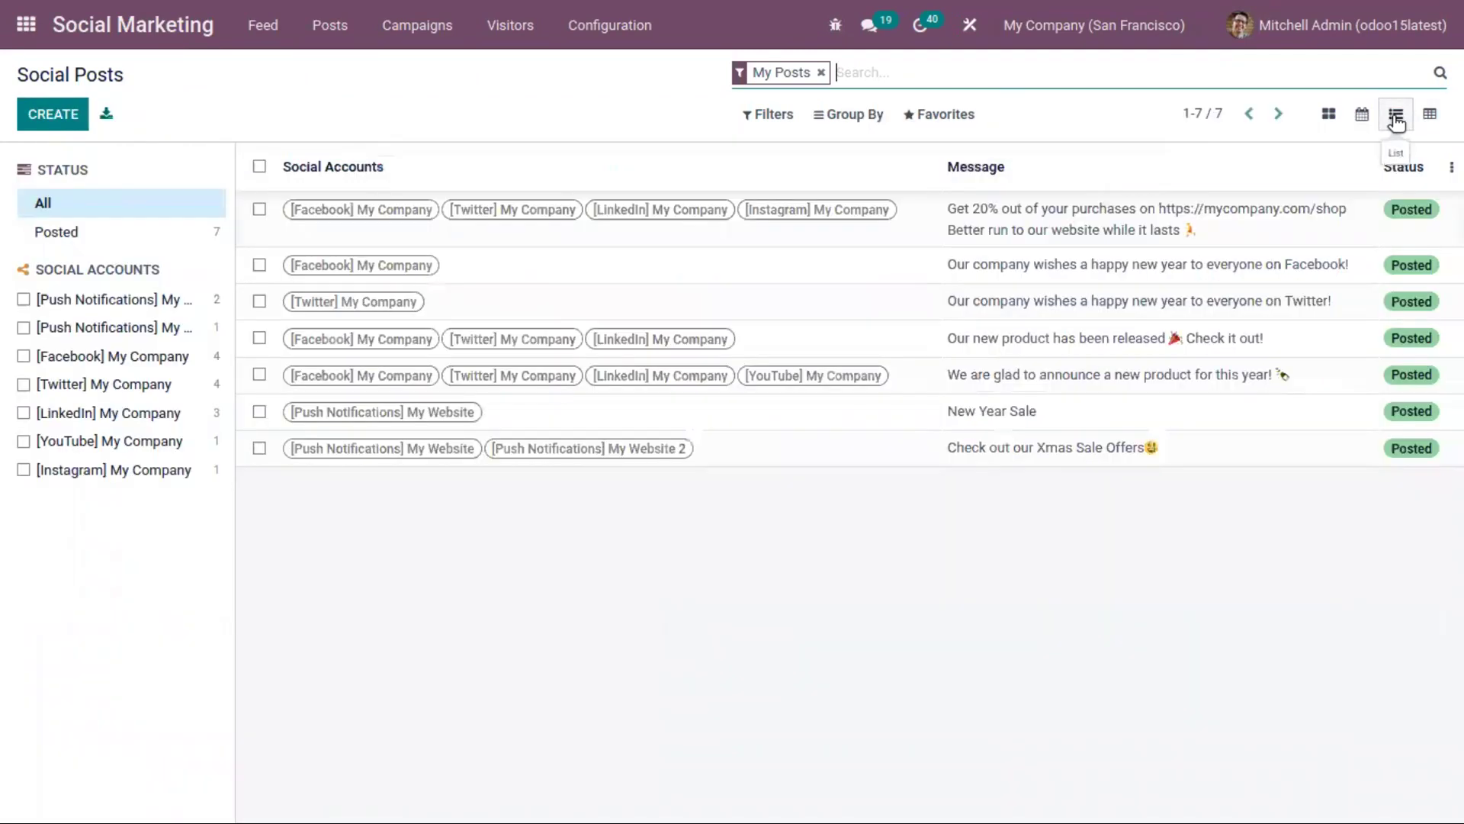
left_click(1428, 115)
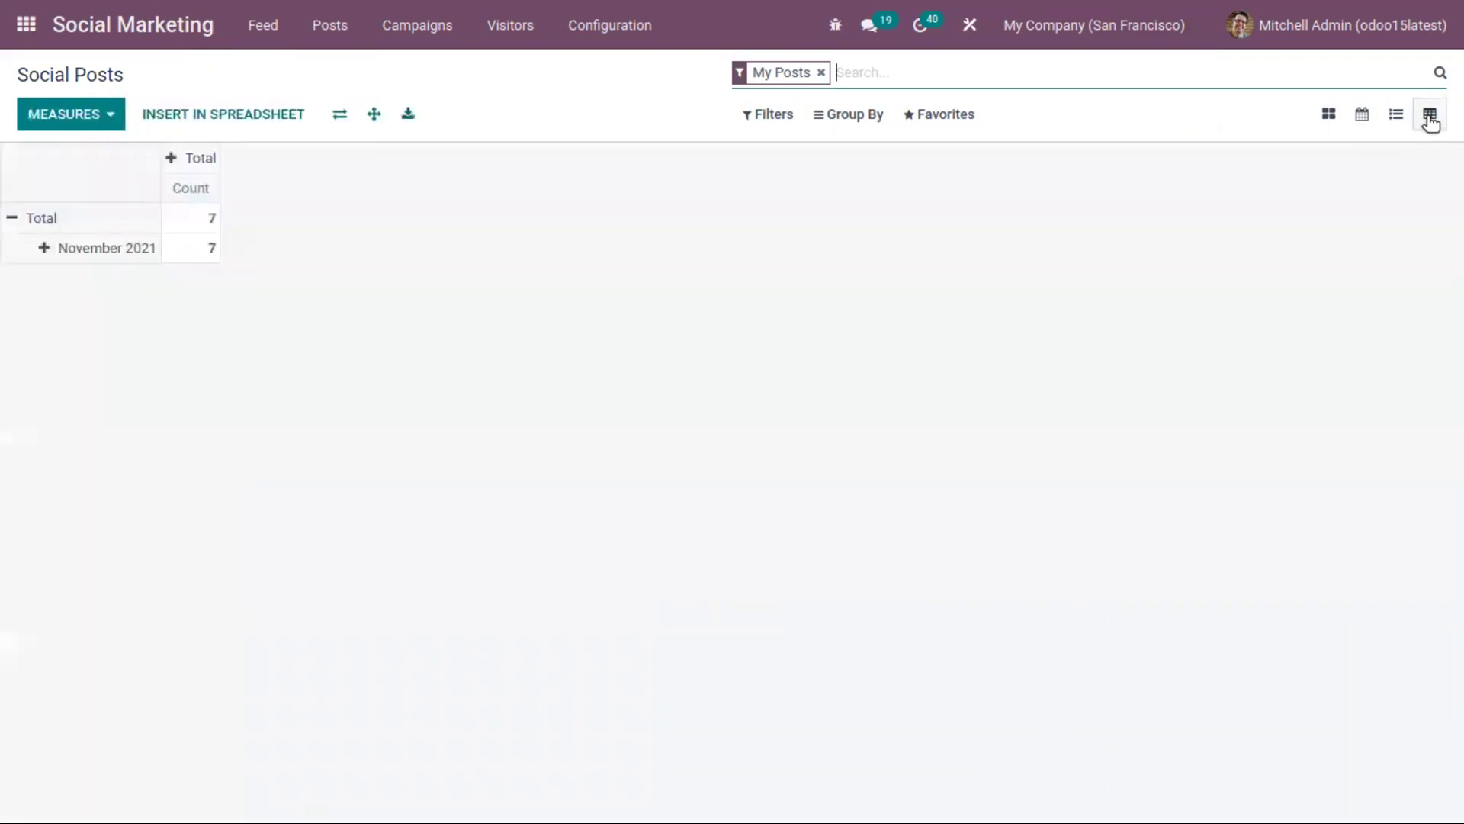
left_click(1325, 119)
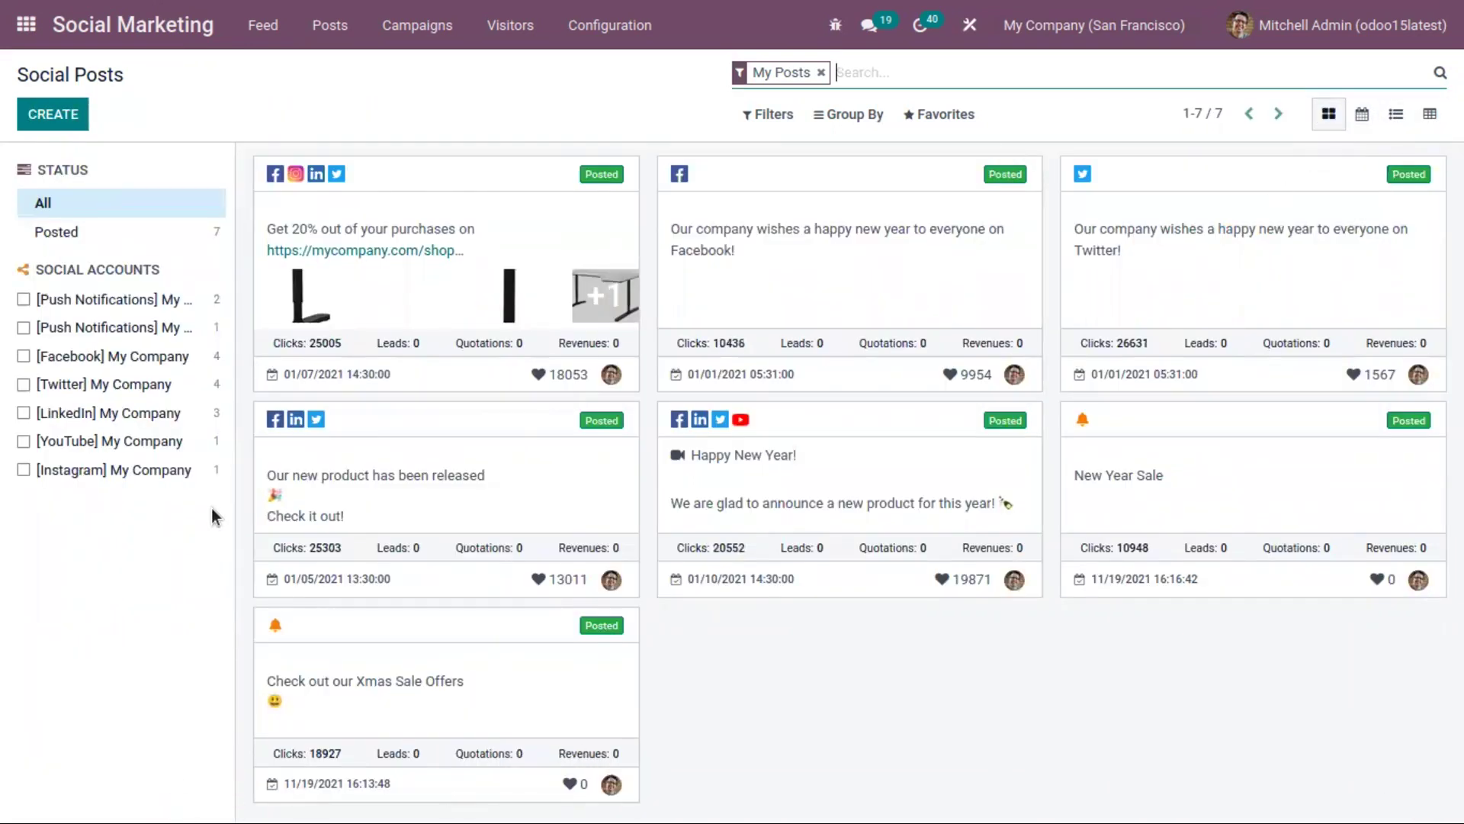
Step: Filter the social posts by Posted status, check the Facebook account's posts, and filter by the Twitter and YouTube accounts instead
left_click(110, 233)
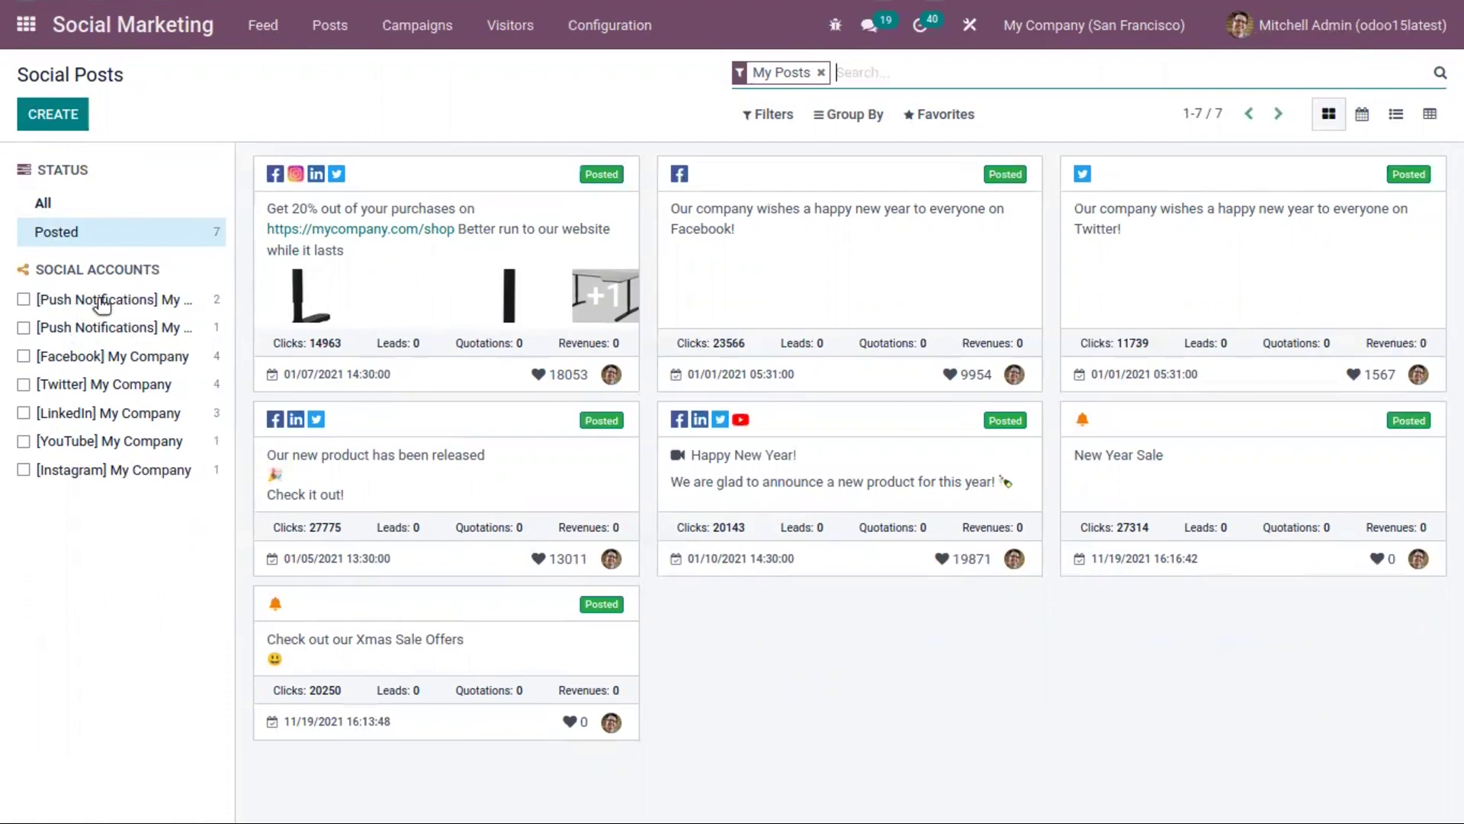
left_click(109, 360)
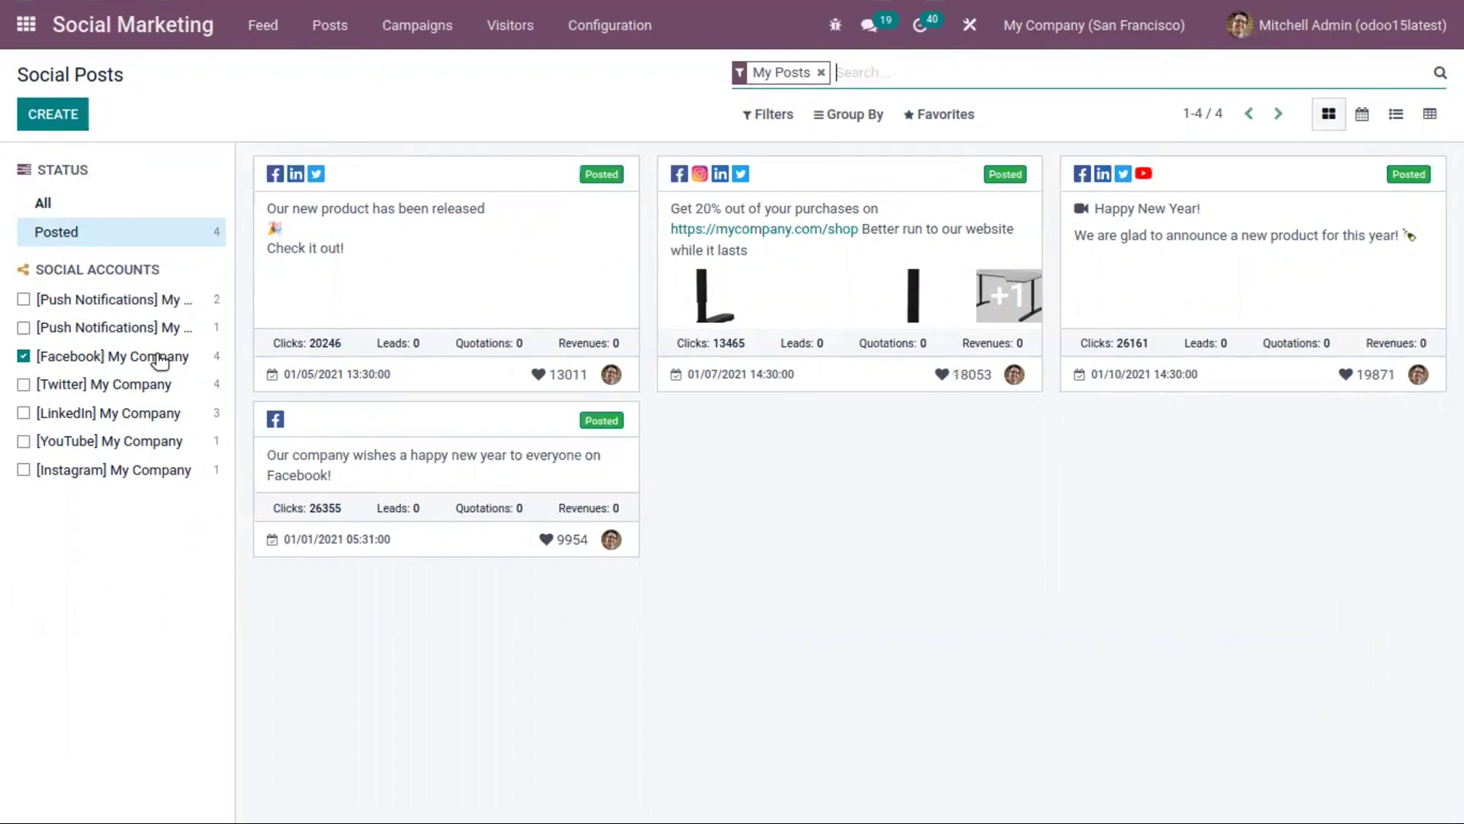
left_click(158, 358)
left_click(158, 359)
left_click(99, 385)
left_click(114, 356)
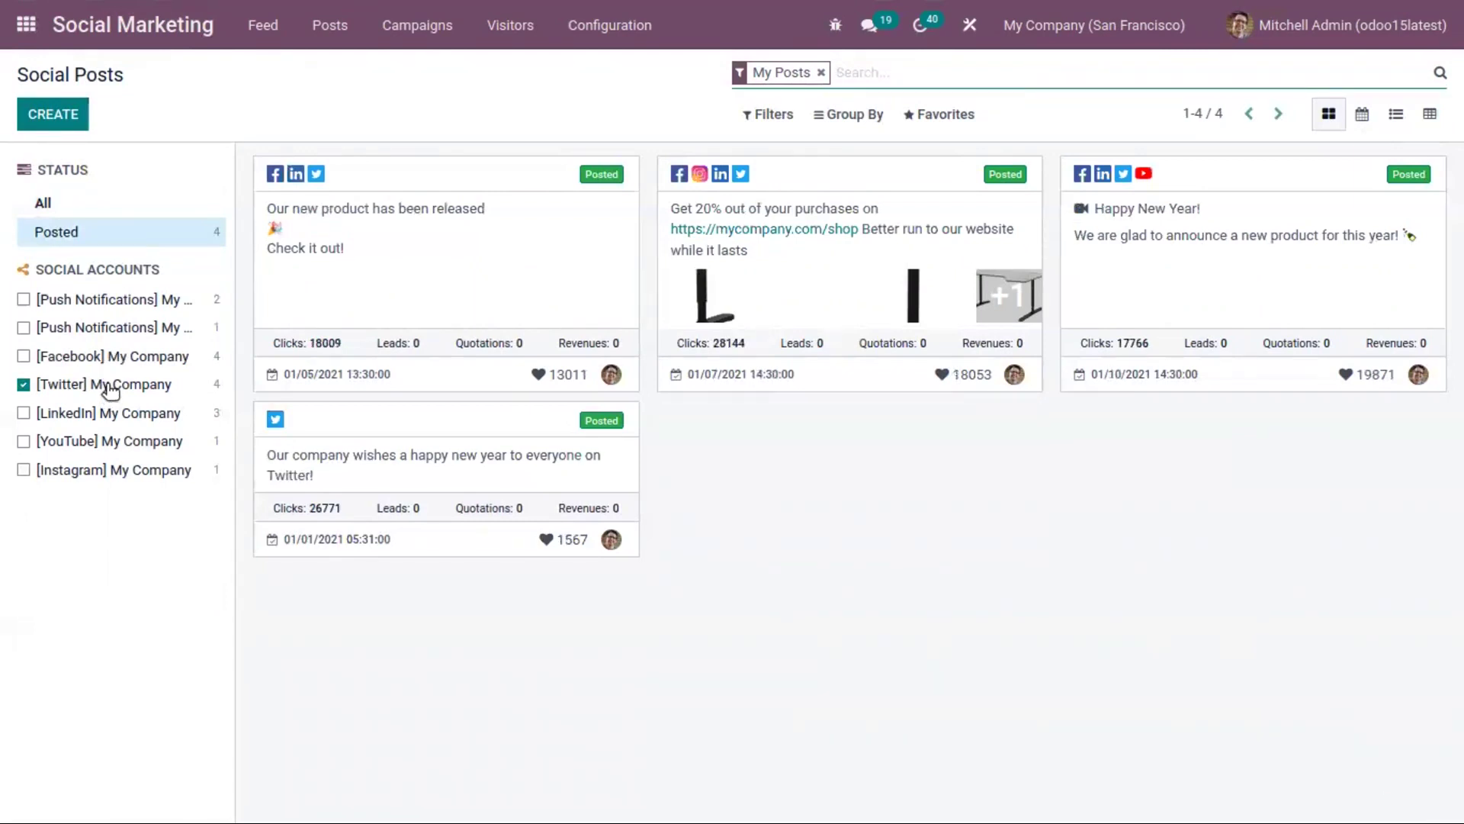
left_click(88, 442)
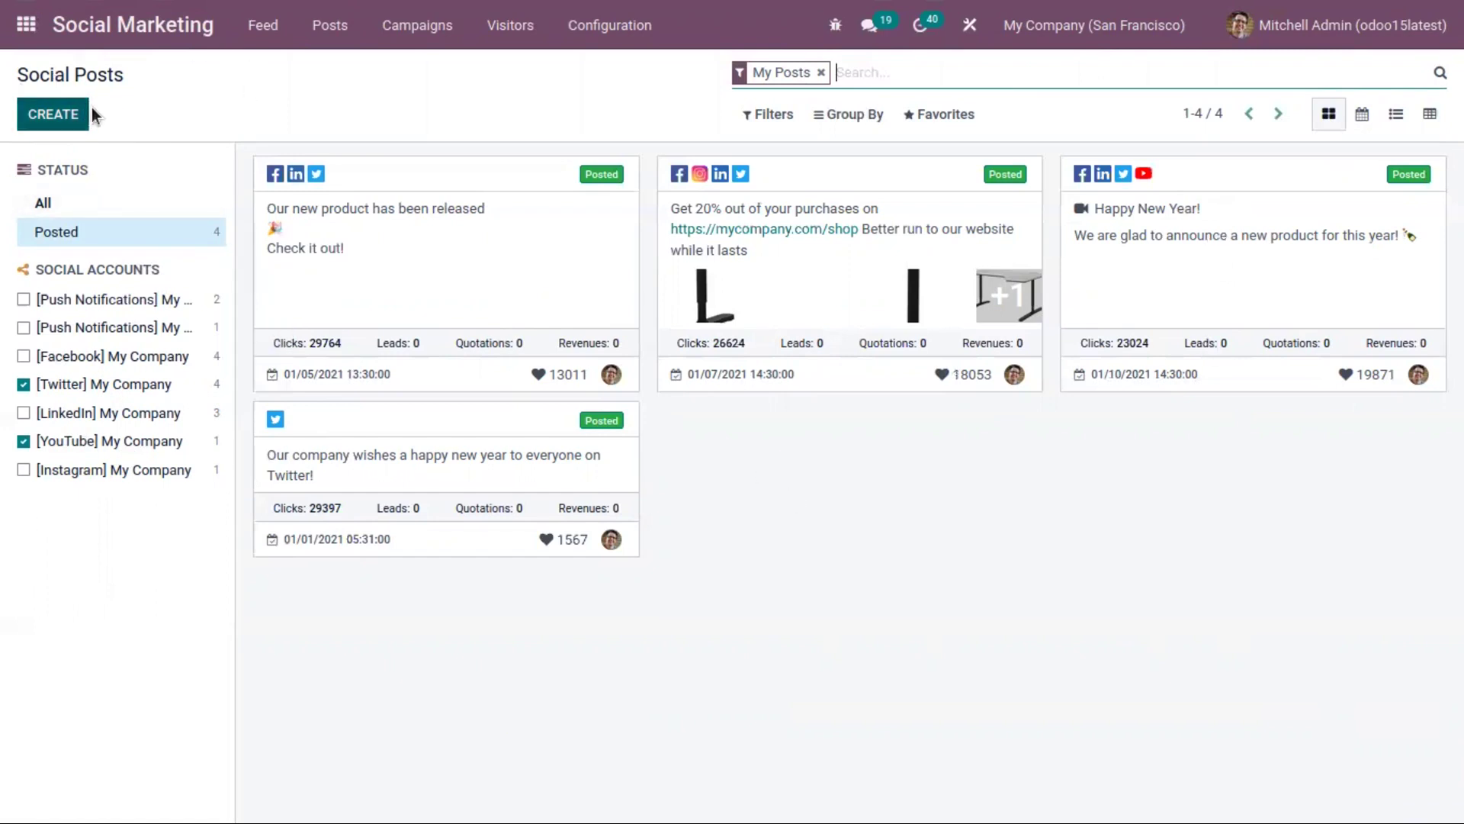
Step: Start a new post from the feed and select both push notification websites plus the Facebook, Twitter, LinkedIn, YouTube and Instagram accounts
left_click(68, 116)
left_click(75, 74)
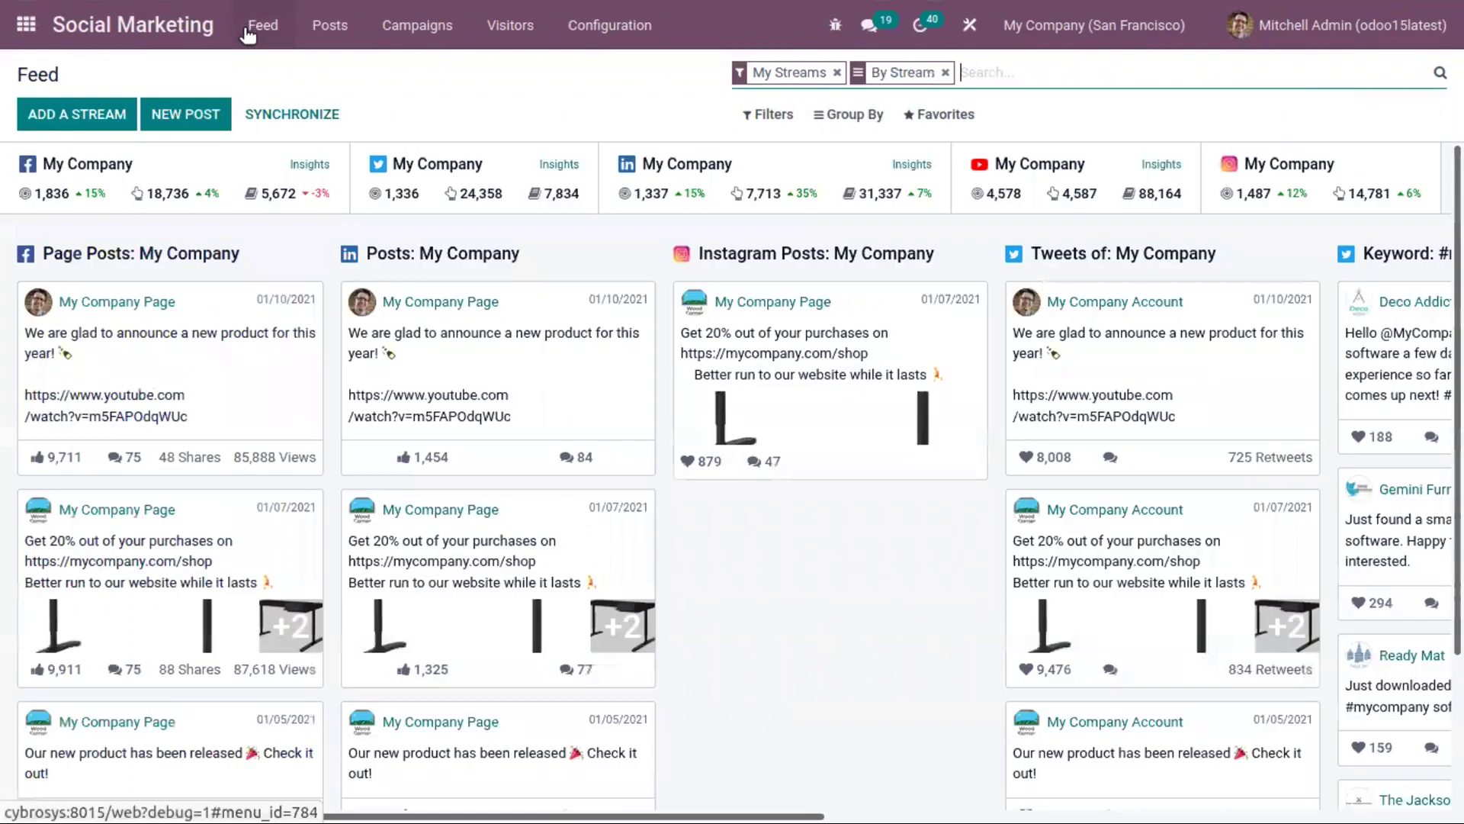
left_click(193, 111)
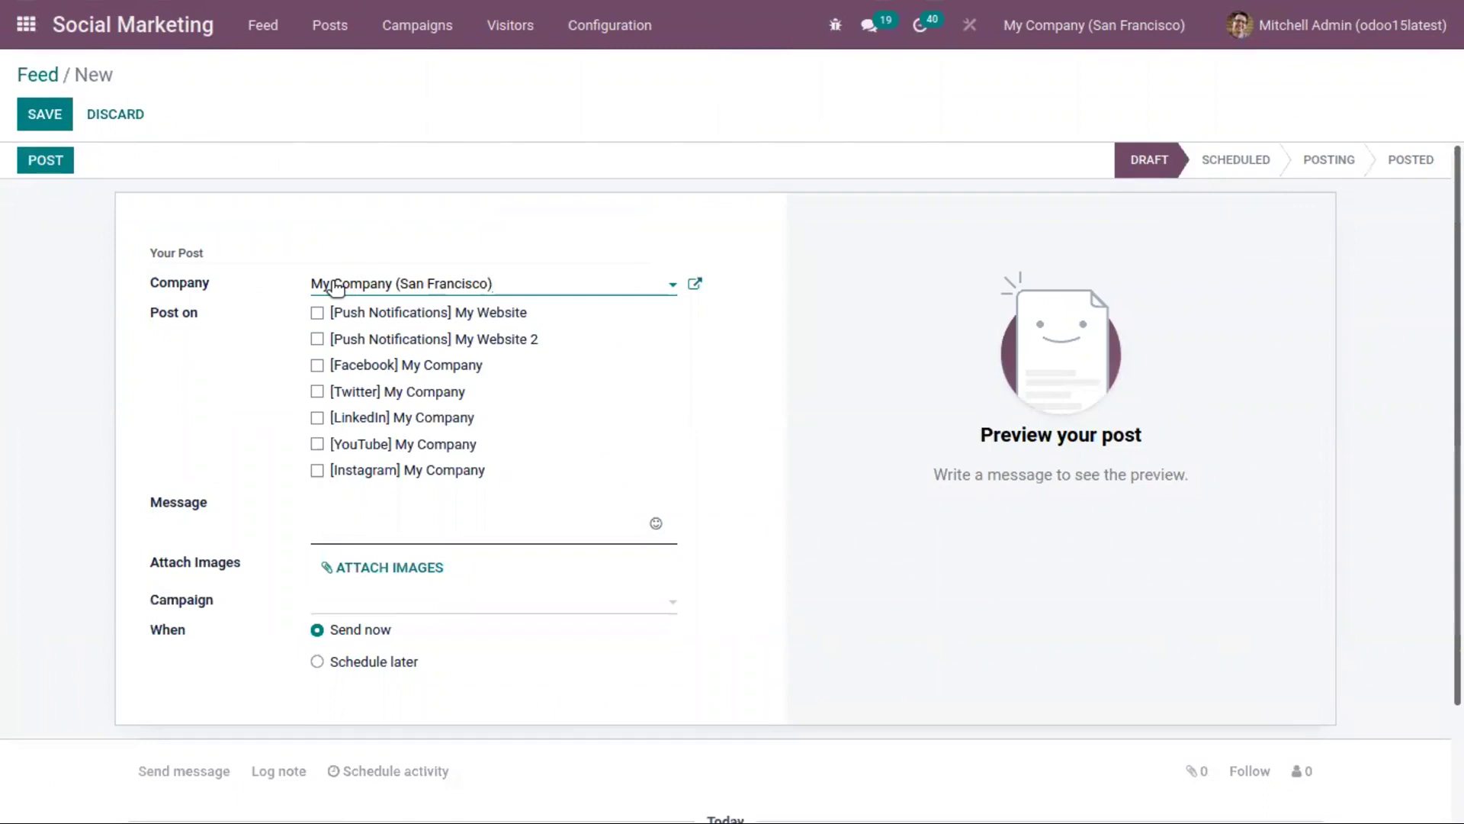
left_click(335, 216)
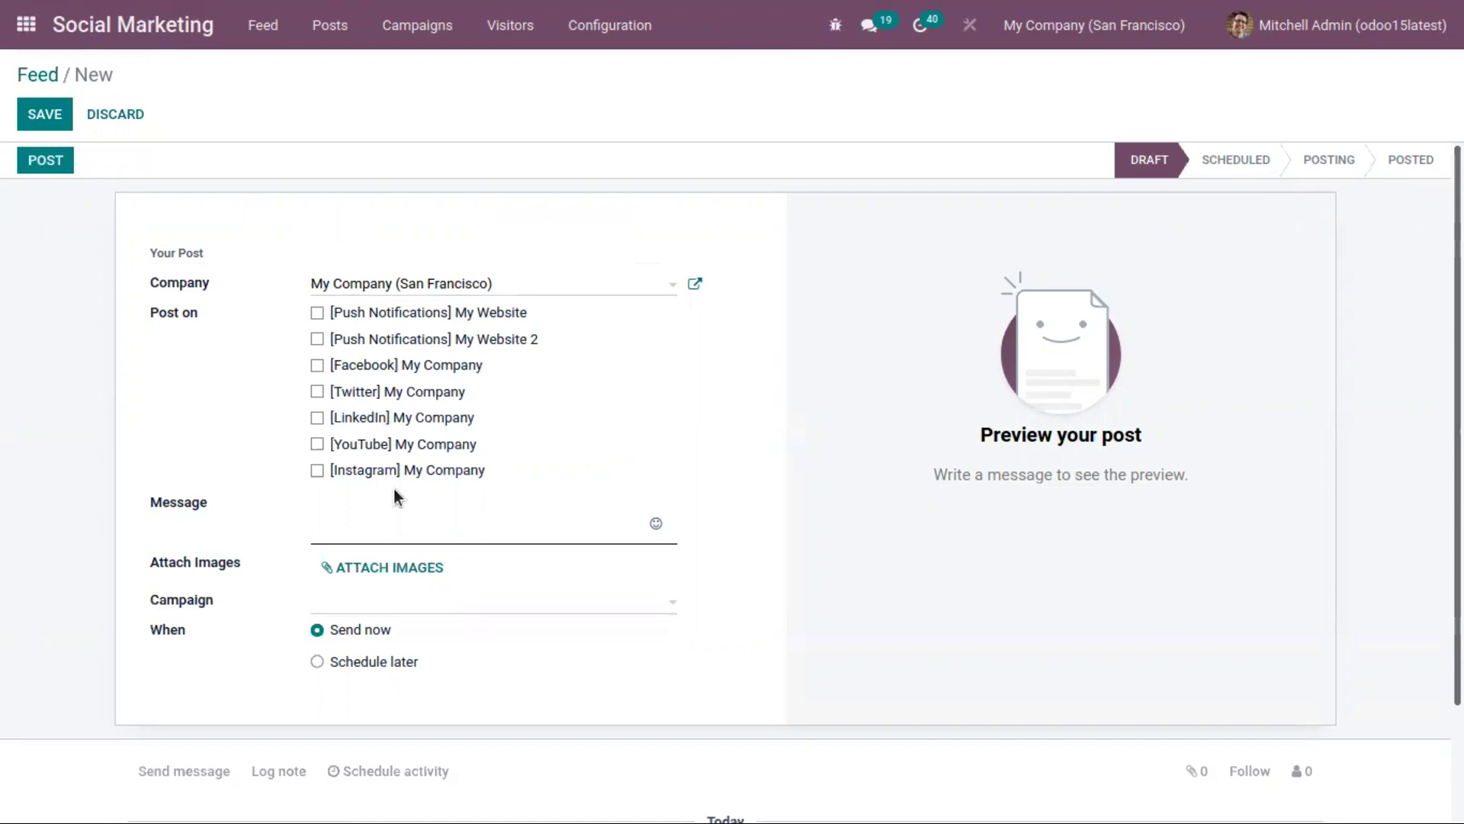
left_click(488, 311)
left_click(494, 336)
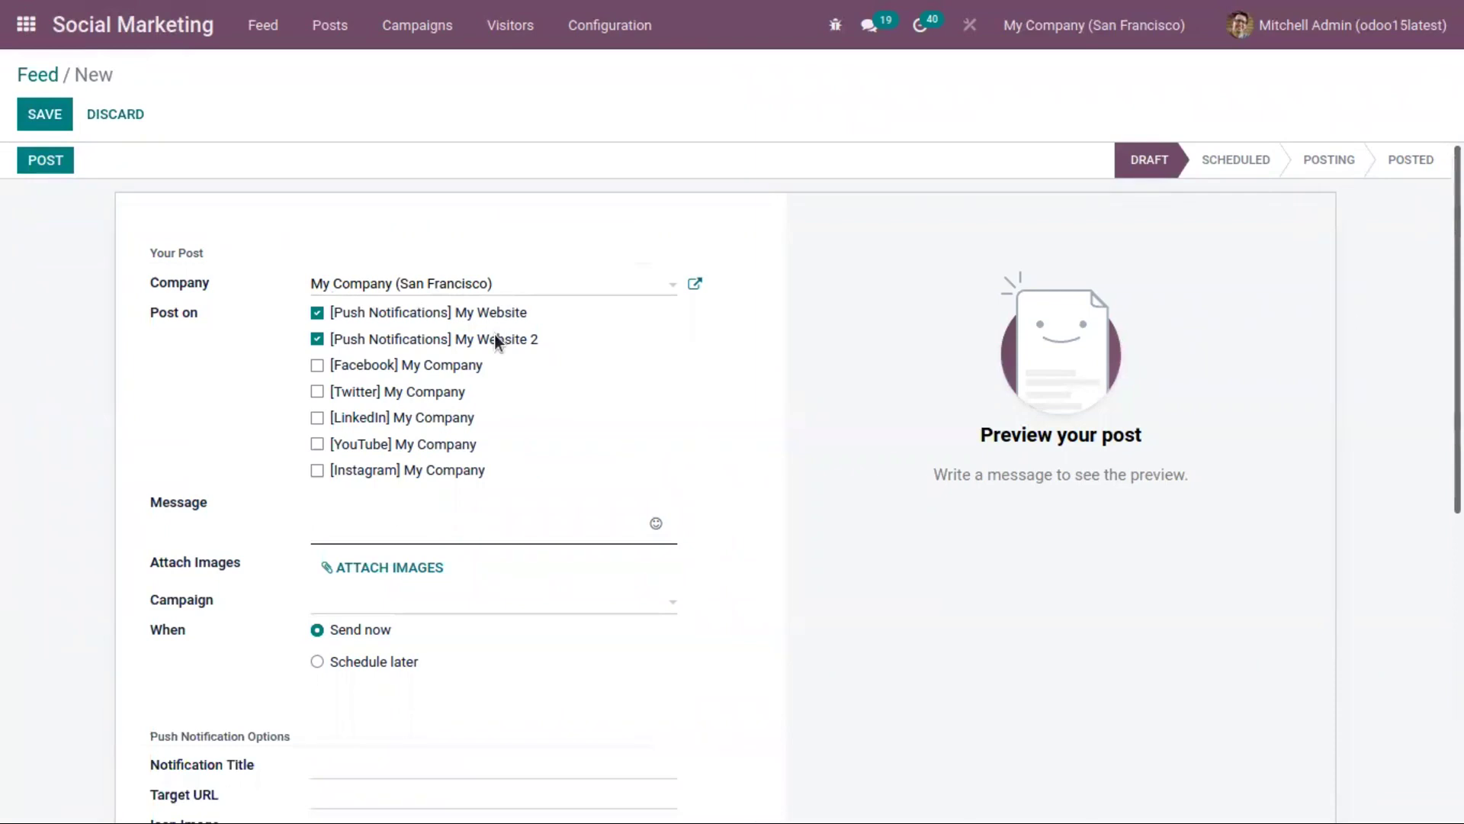
left_click(428, 364)
left_click(433, 396)
left_click(442, 420)
left_click(453, 448)
left_click(456, 472)
Step: Write the post message "Christmas Sale Out ! Hurry!" and add the 😃 emoji at its end
left_click(463, 525)
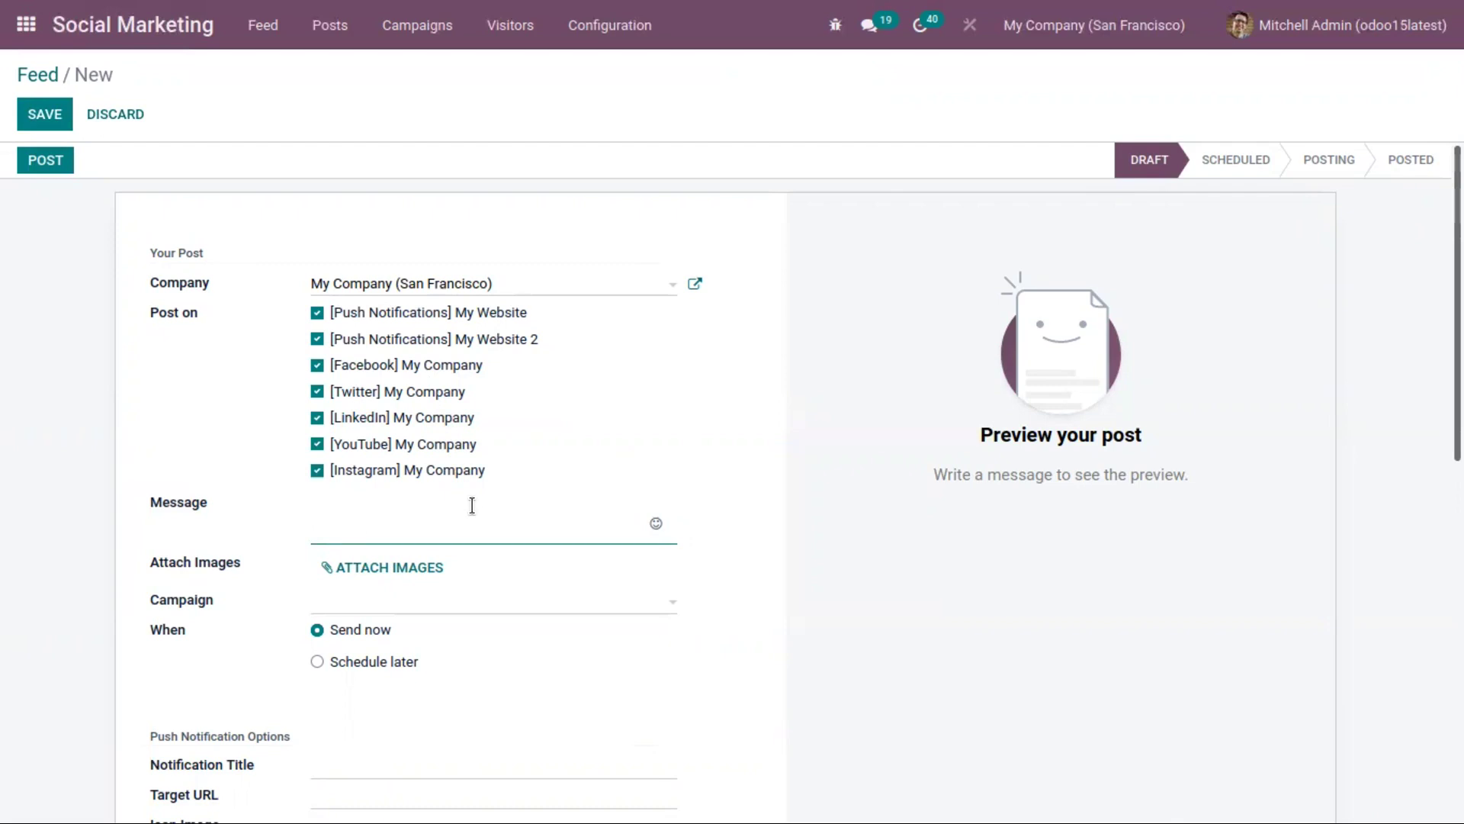
type("Christmas Sale Out")
type("!")
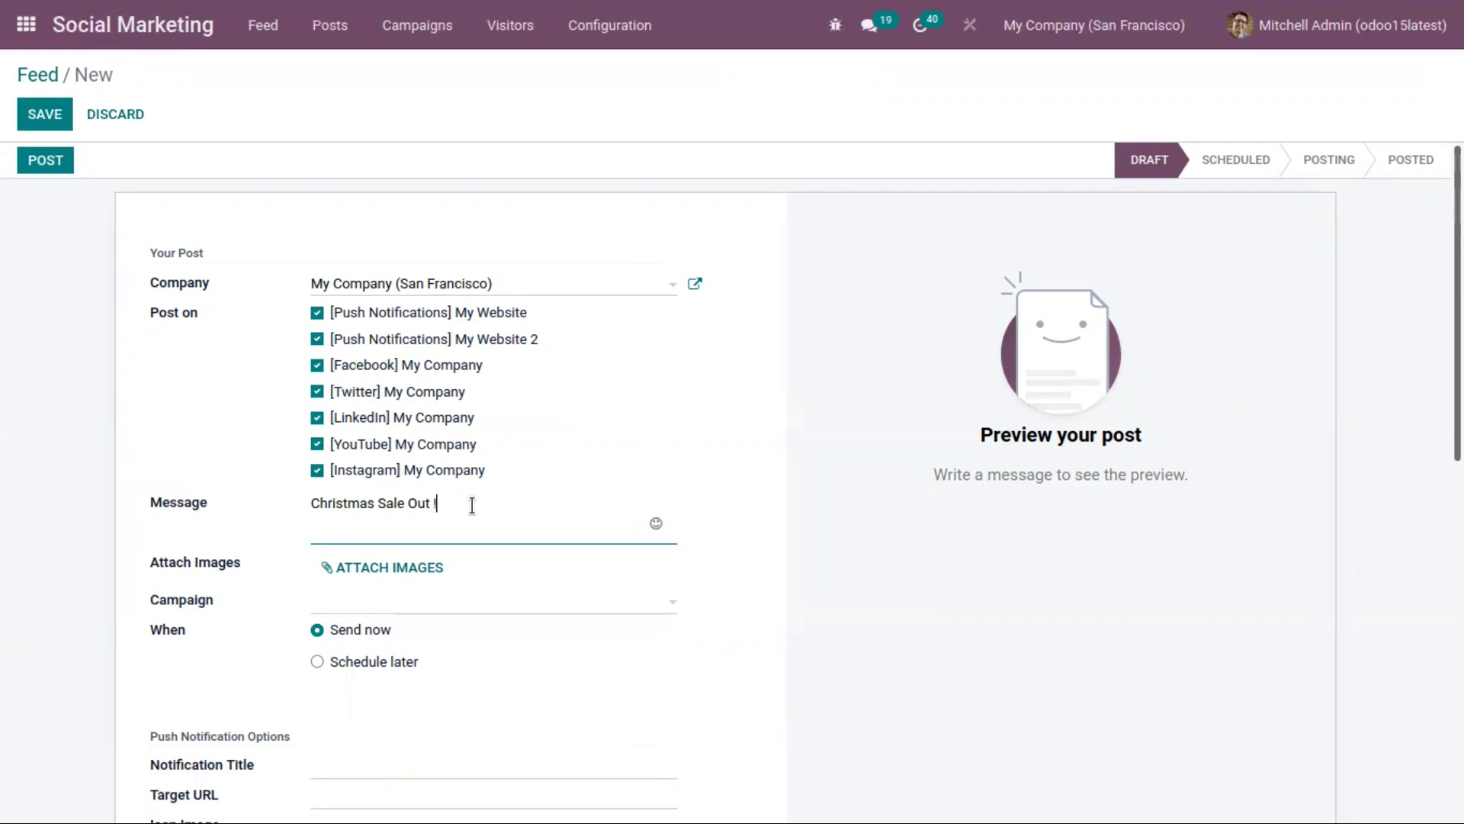
type(" Hurry!")
left_click(656, 523)
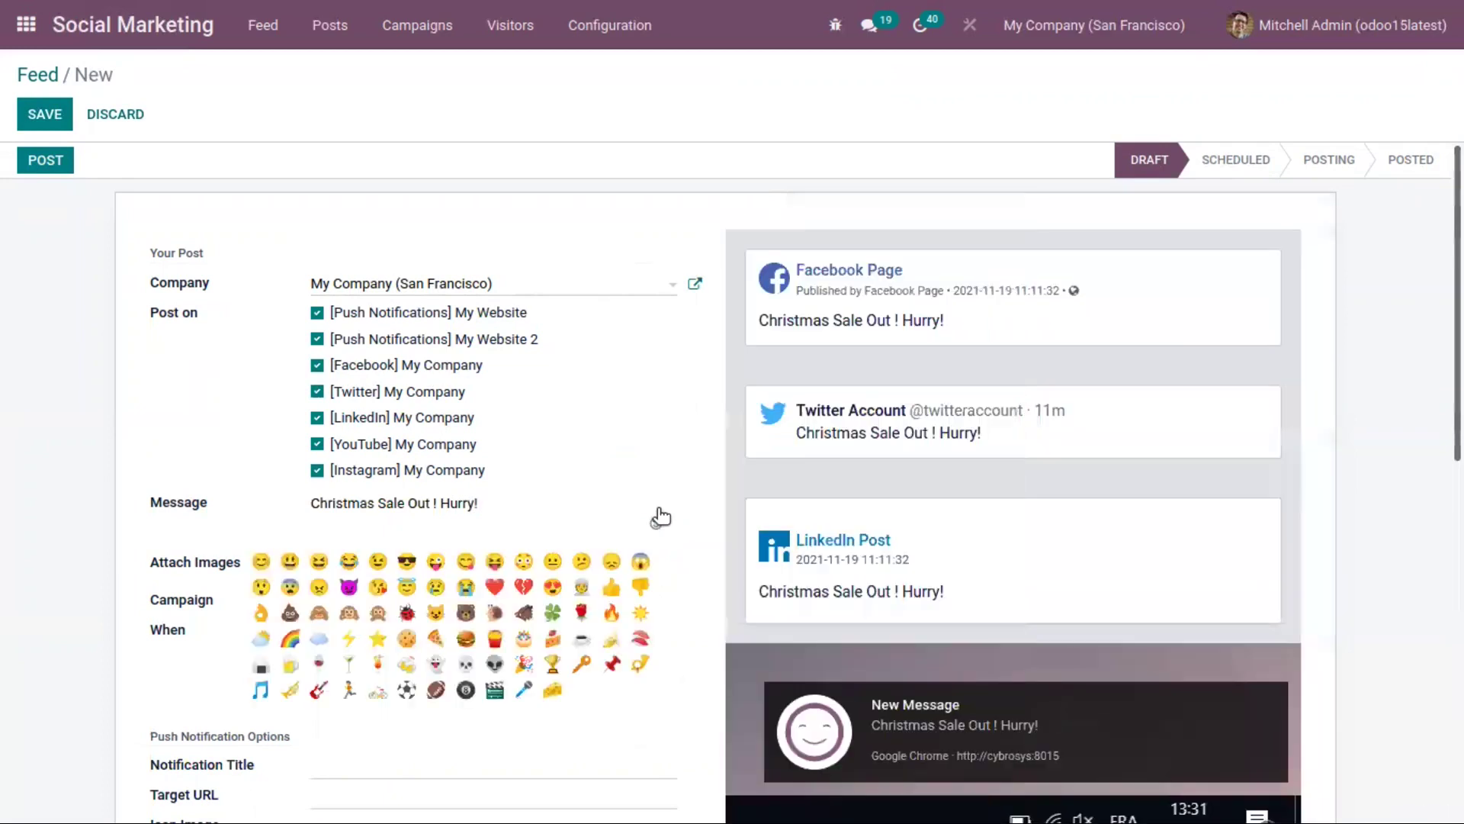
left_click(296, 562)
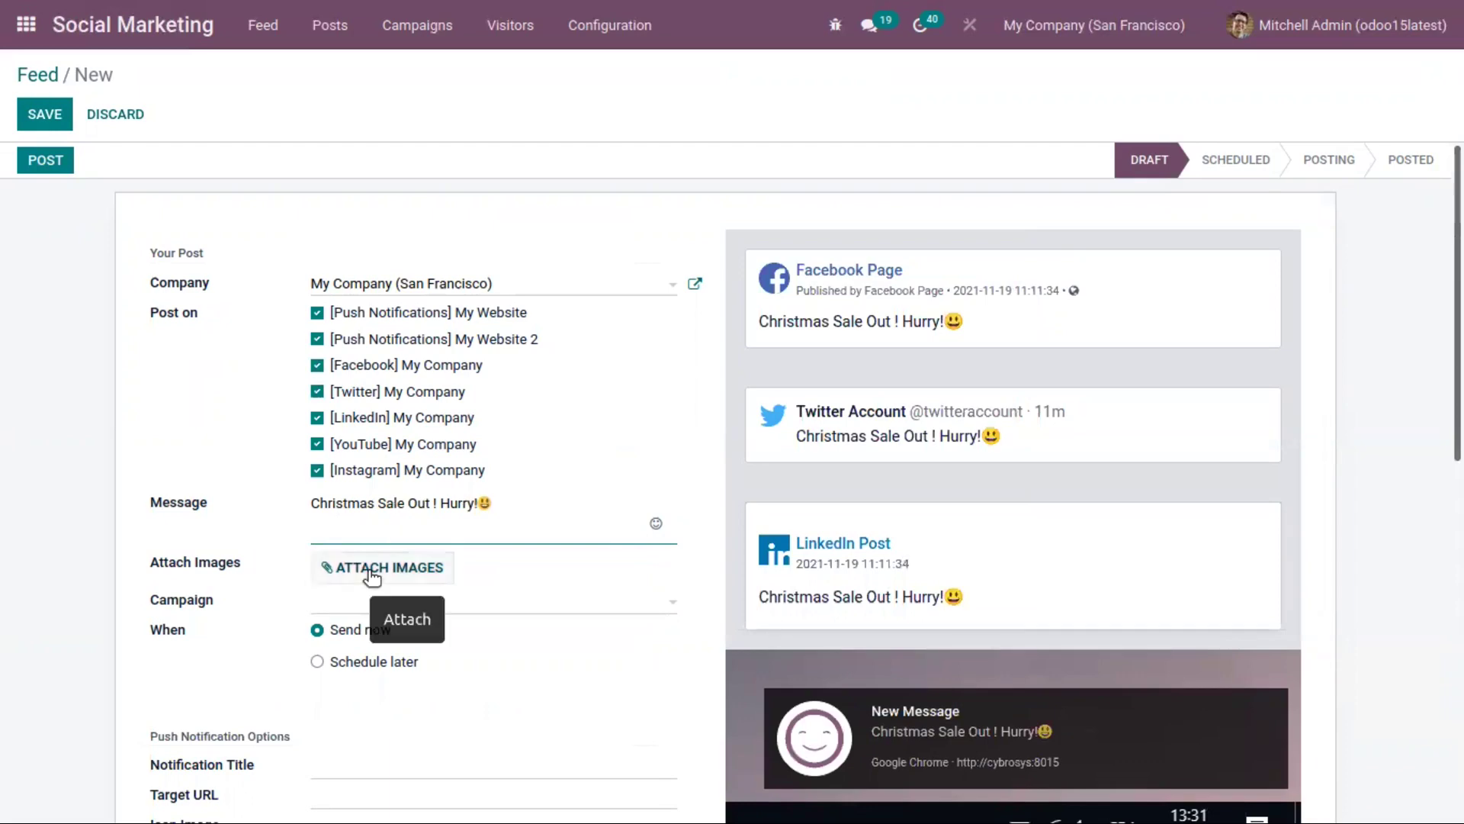
Step: Attach the image christmas-sale_1048-11409.webp to the post and assign it to the XMas Promo campaign
scroll(372, 577, "down", 3)
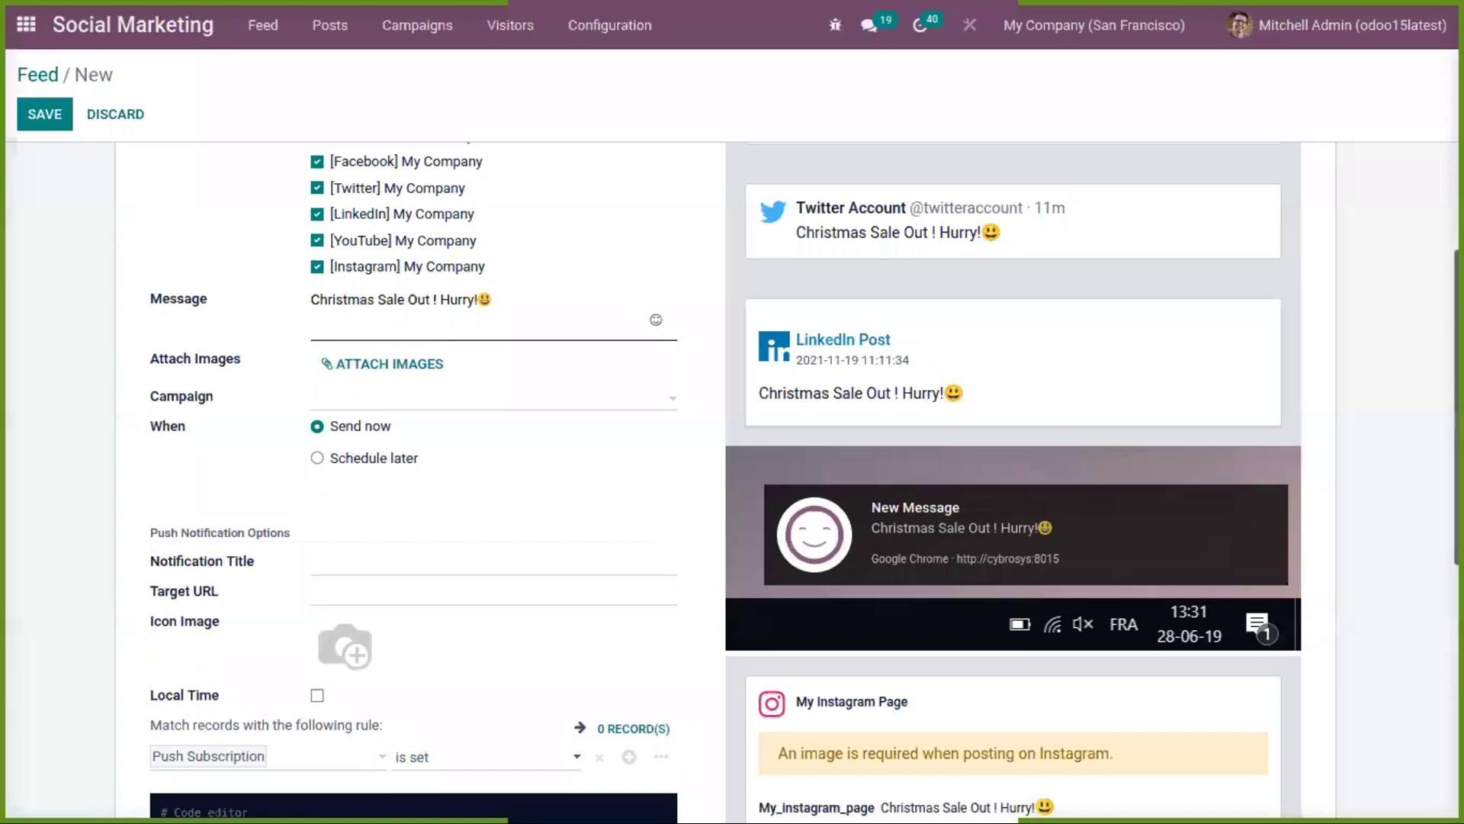
left_click(356, 363)
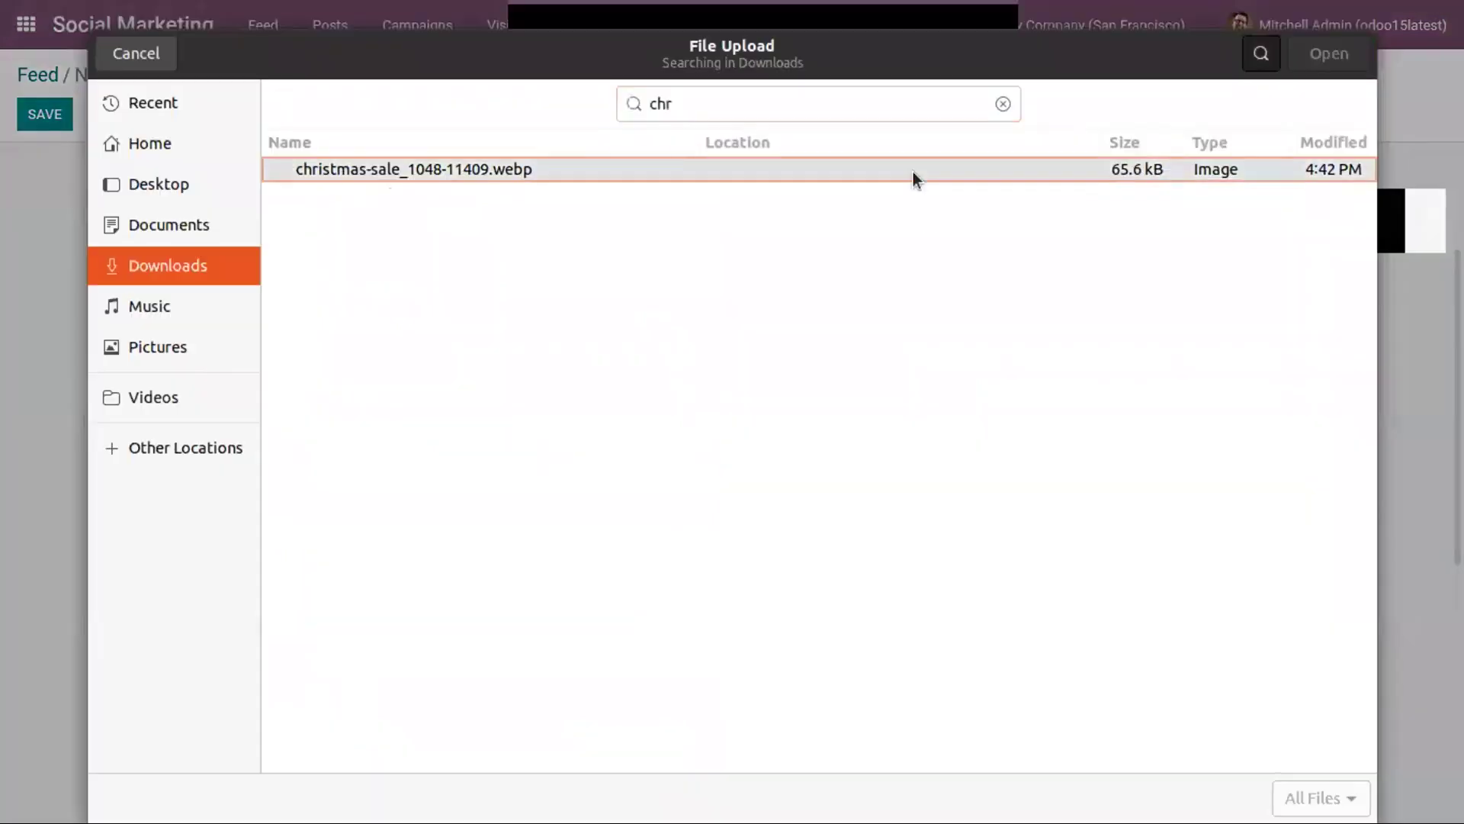
left_click(913, 170)
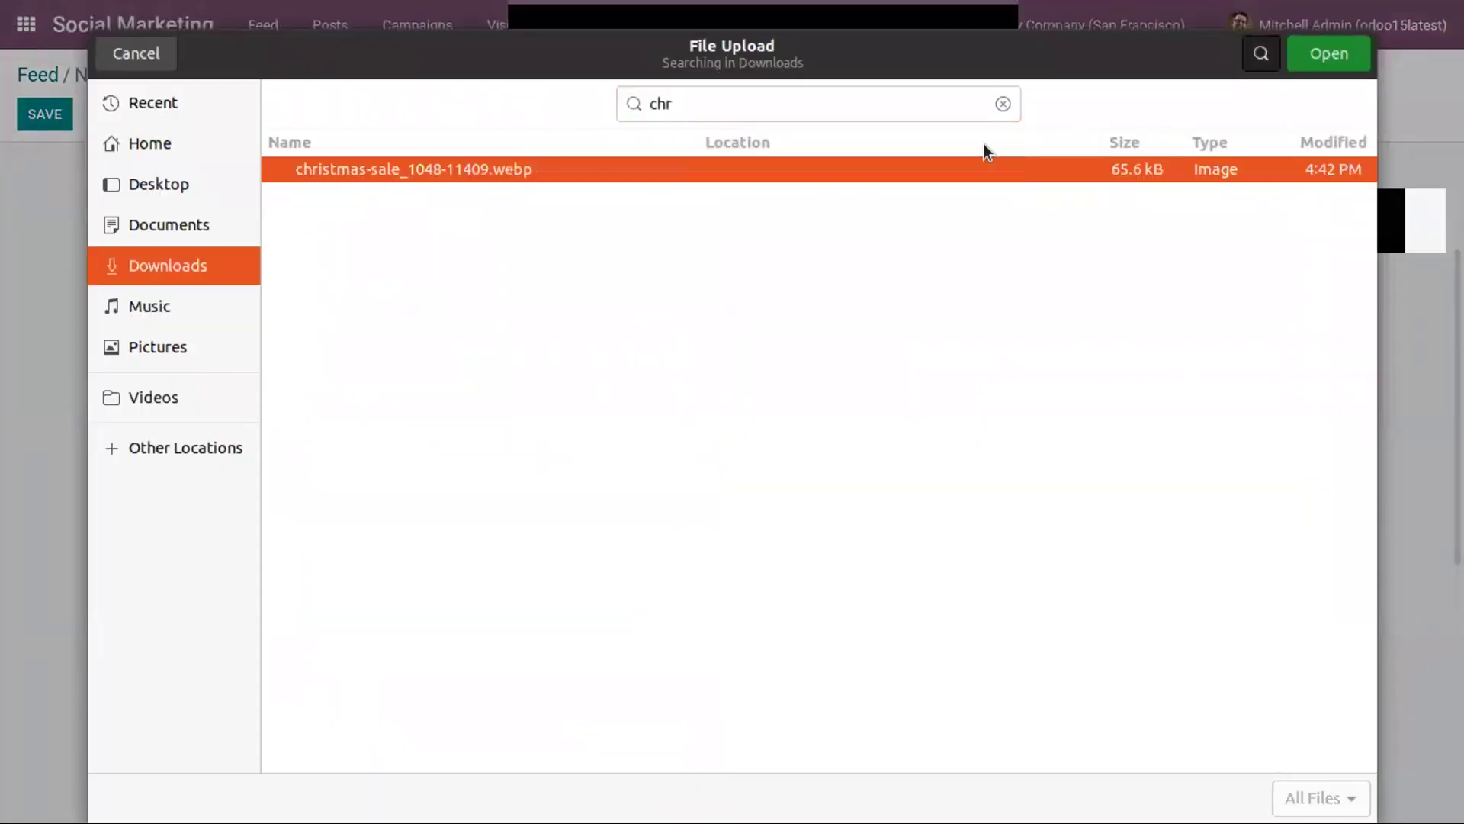
left_click(1314, 55)
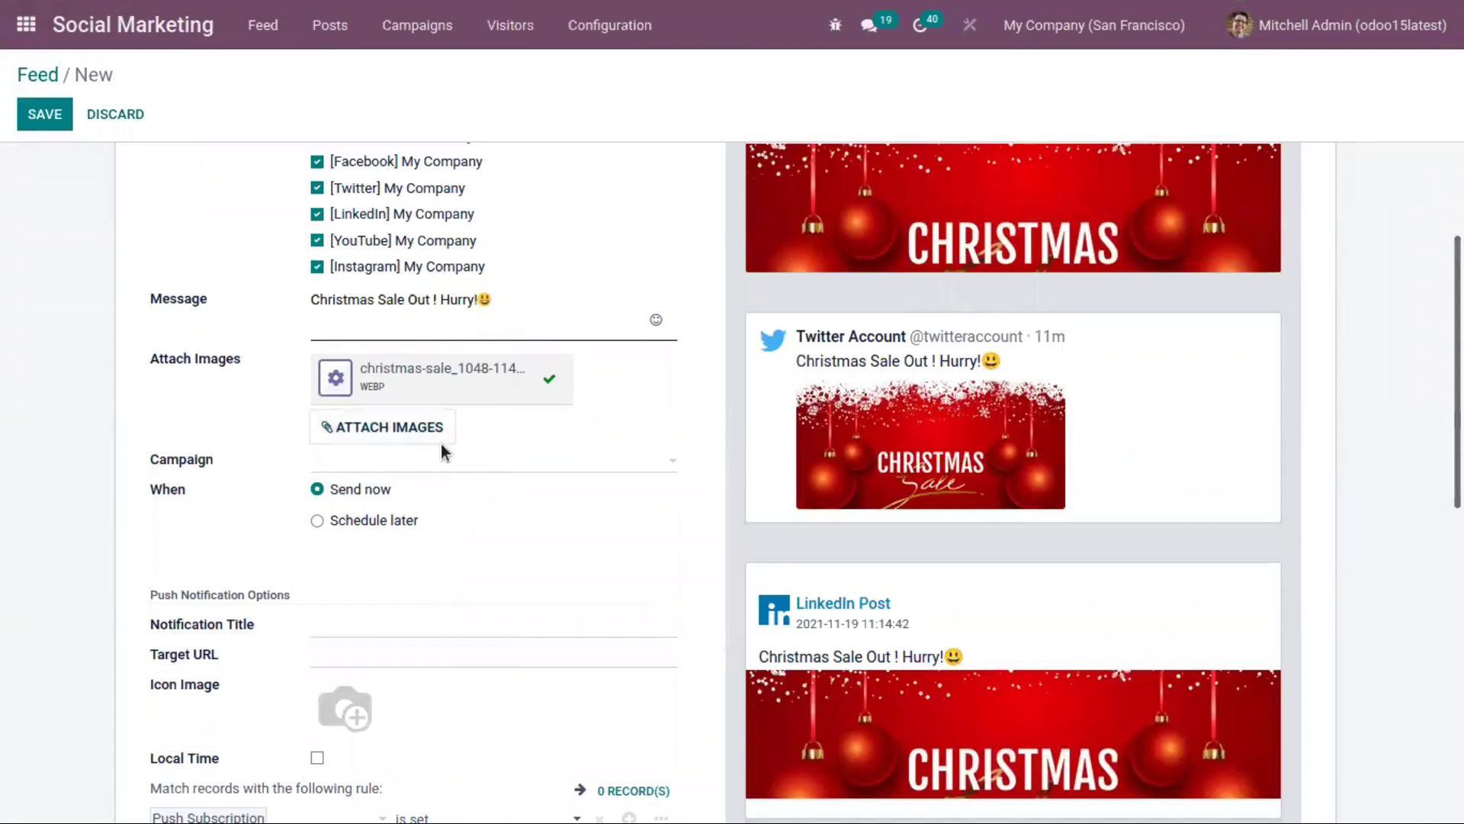
left_click(462, 461)
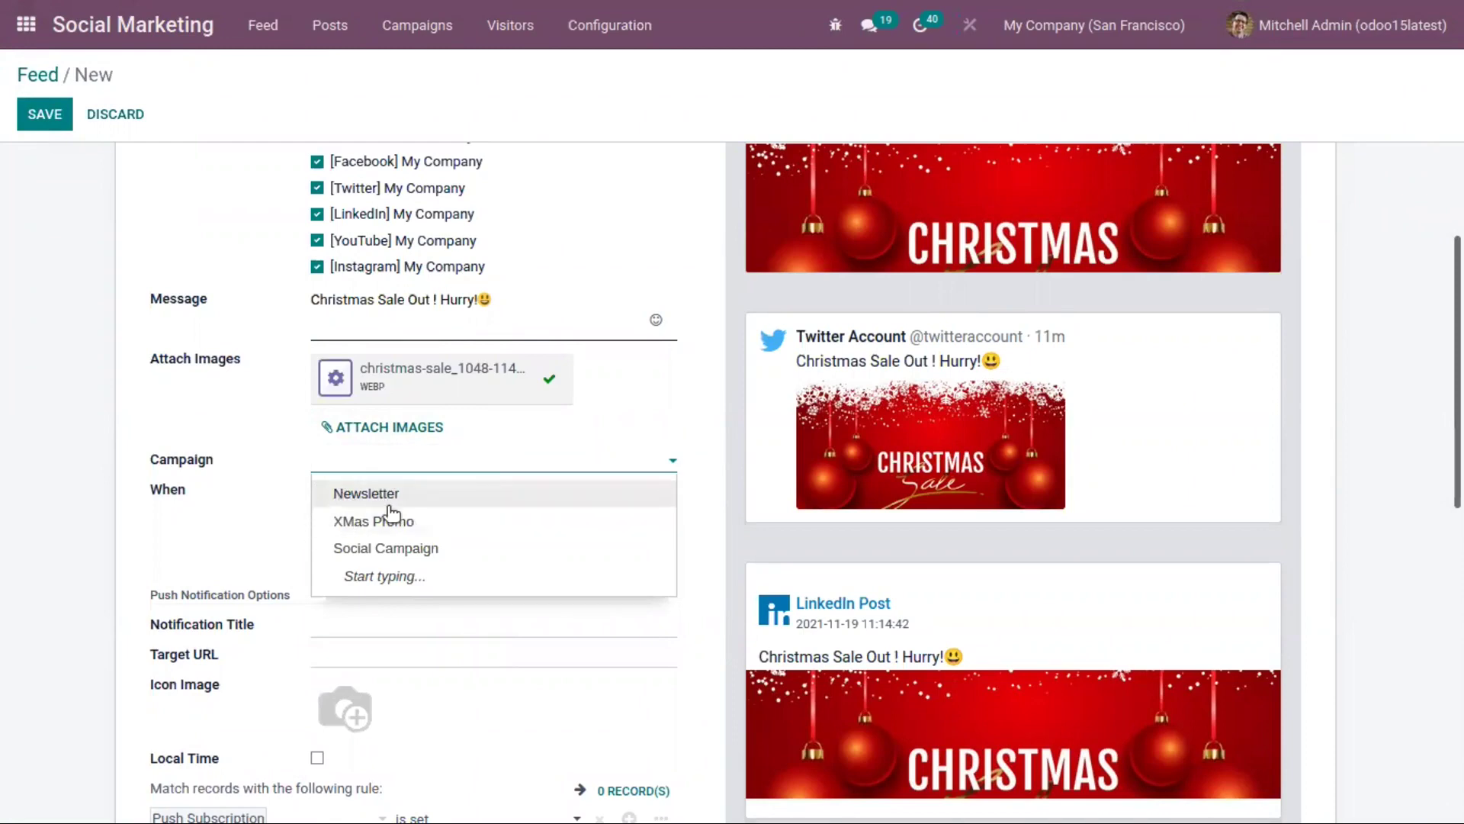
left_click(424, 525)
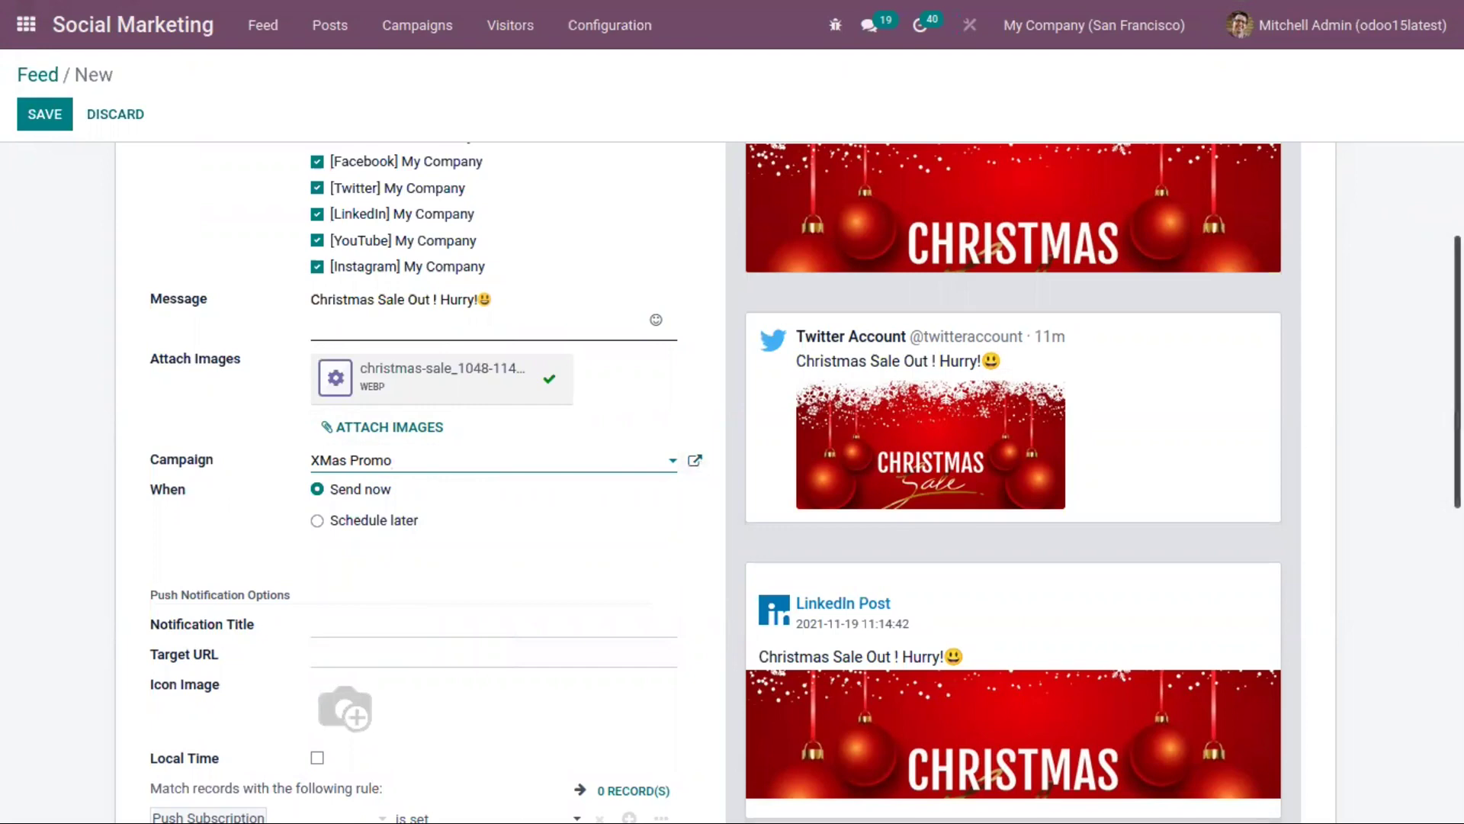
Step: Try the Schedule later option with its Scheduled Date field, and set the post back to Send now
left_click_drag(1457, 448, 1458, 479)
left_click(364, 427)
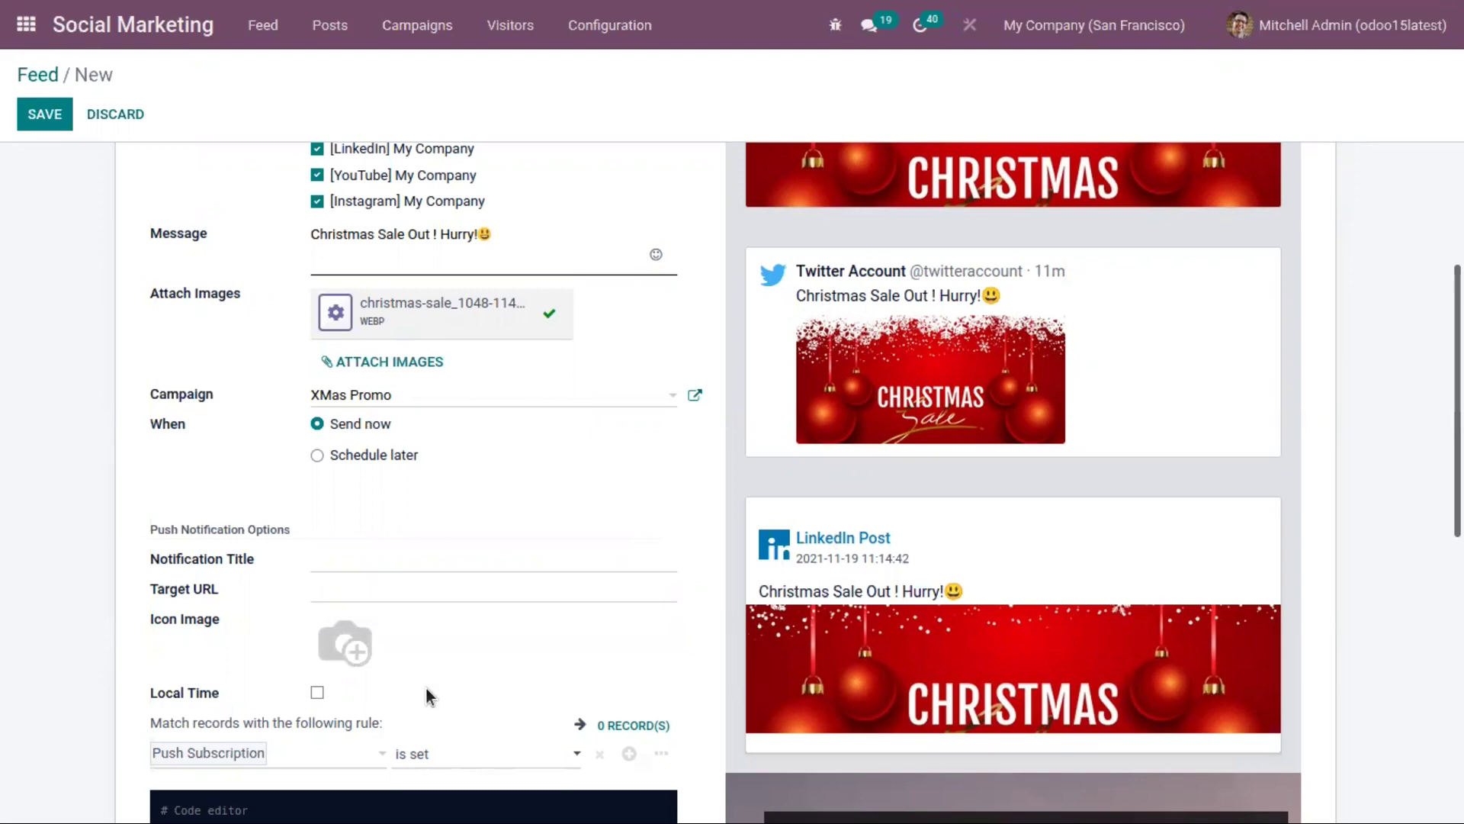
left_click(359, 456)
left_click(376, 496)
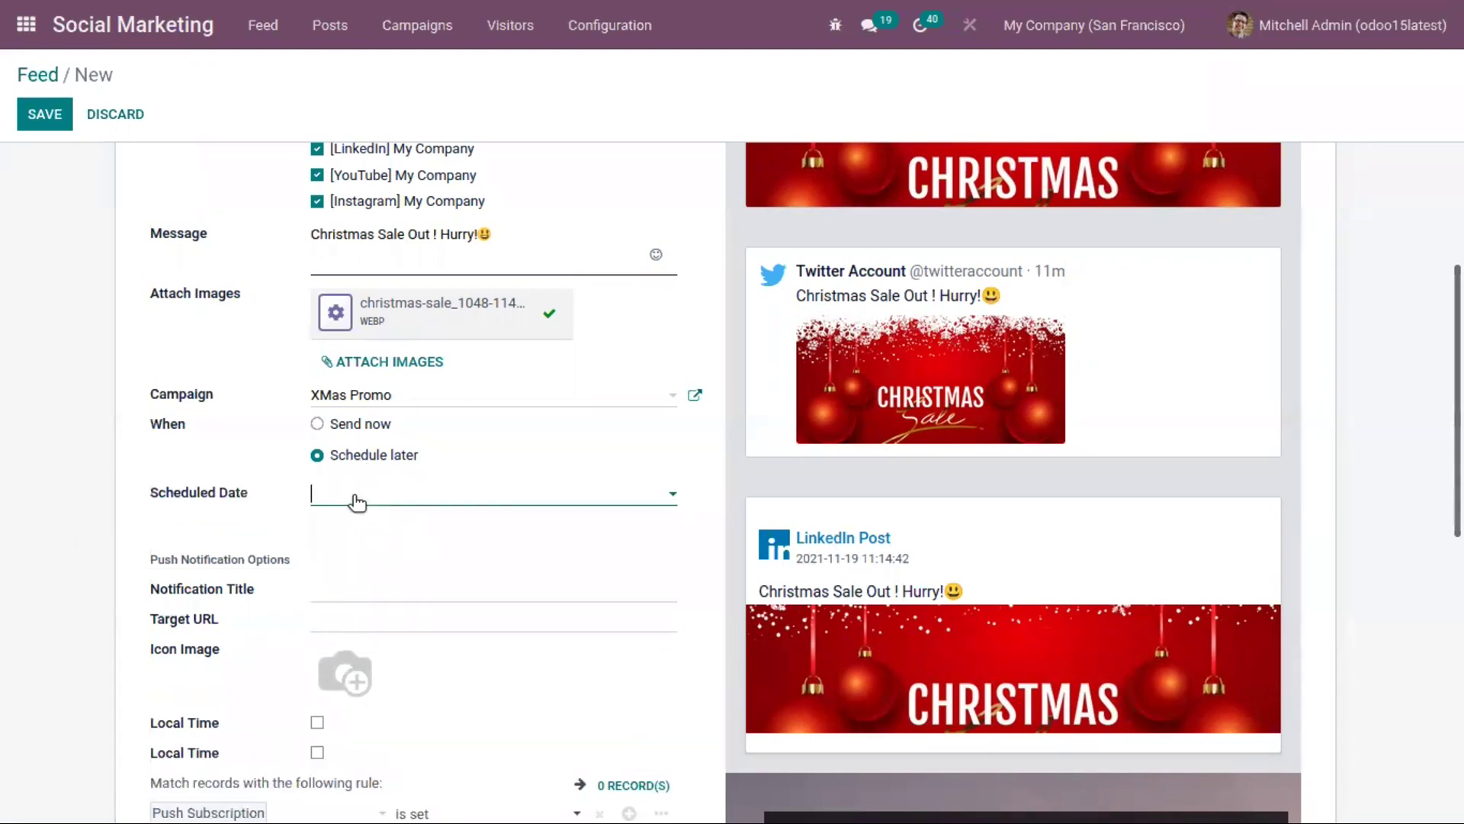
left_click(256, 457)
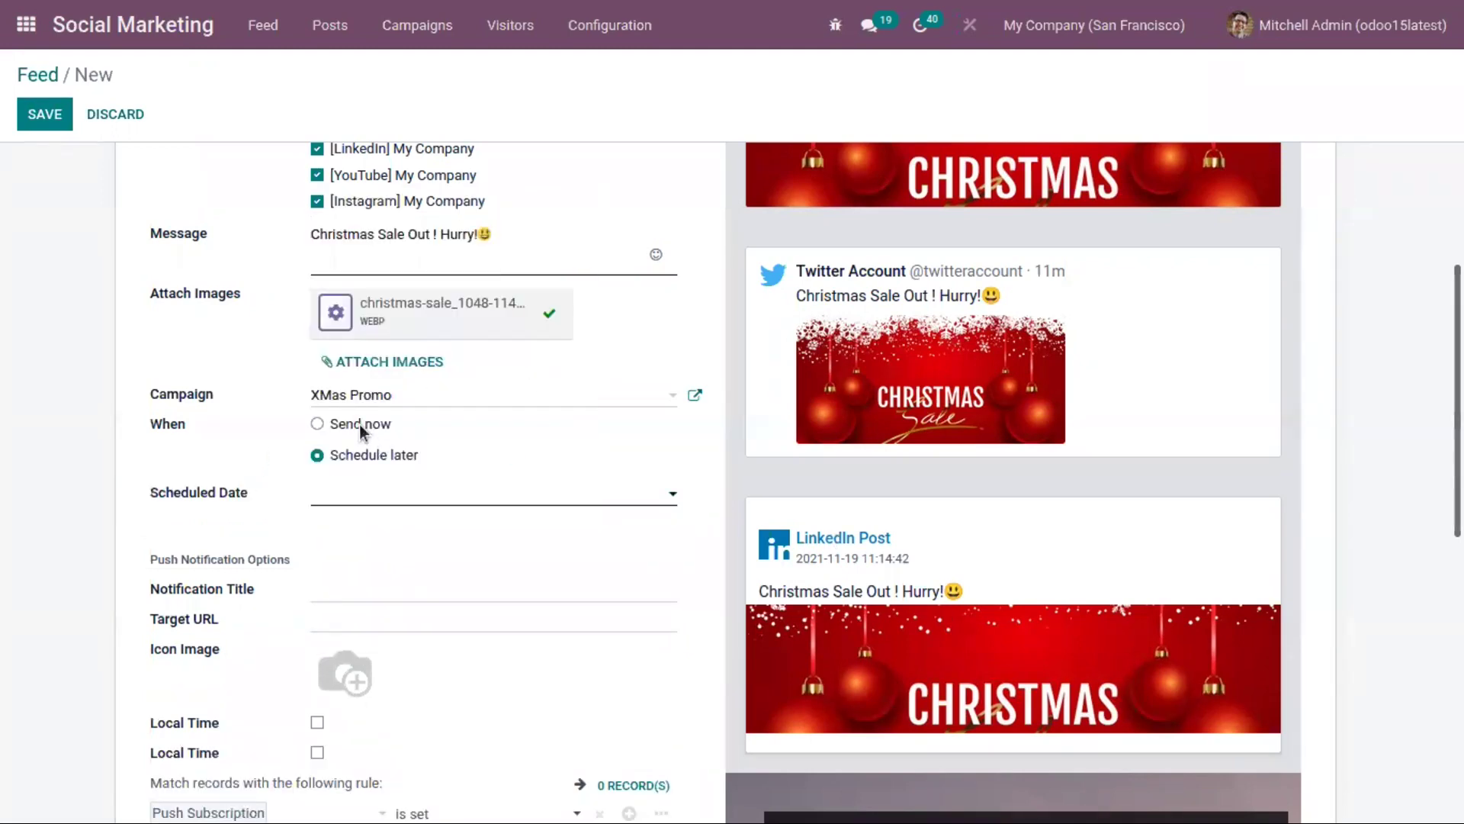
left_click(359, 423)
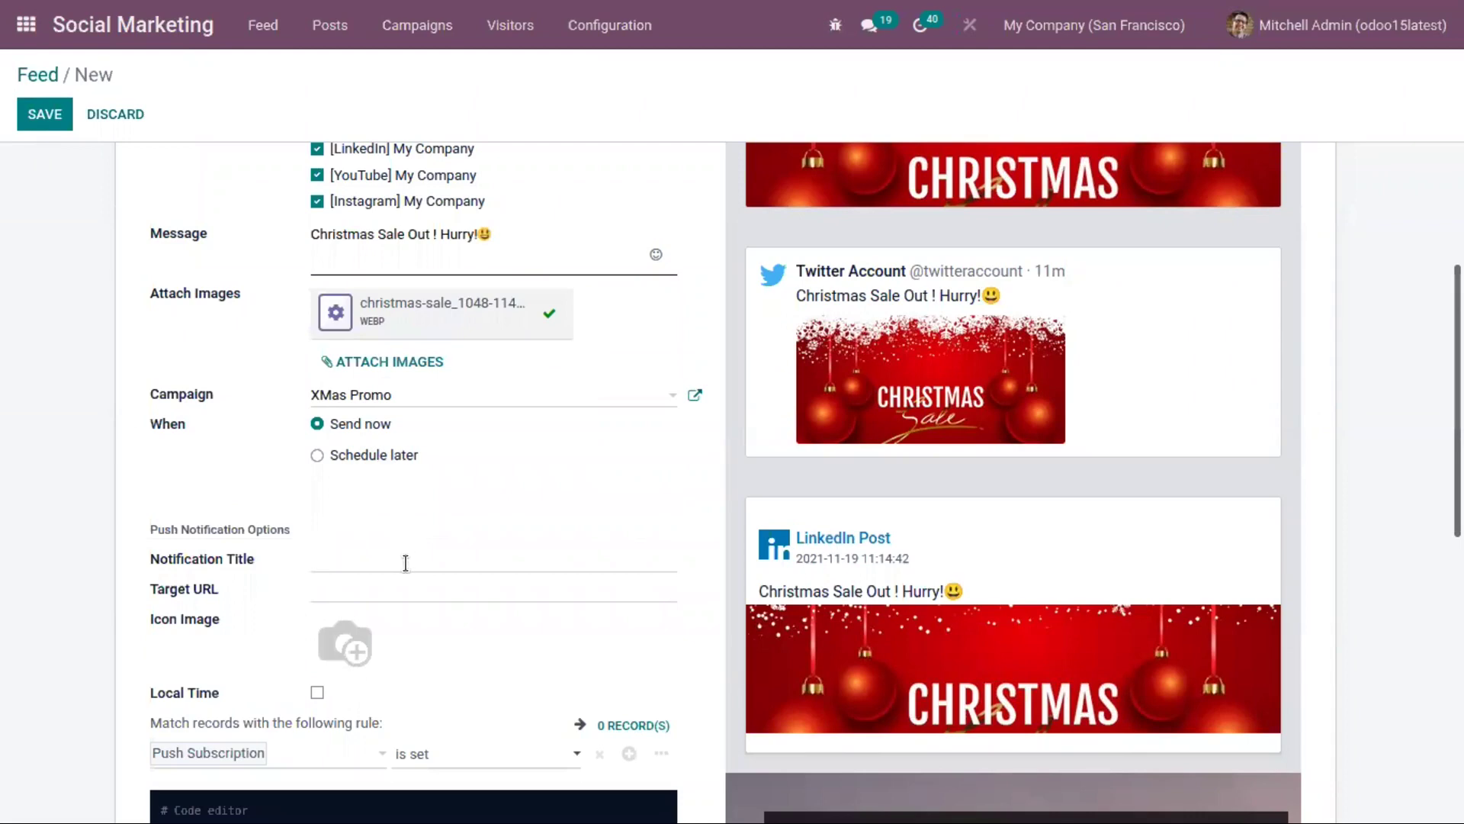
Step: Set the push notification title to "Xmas Sale!" in the post's Push Notification Options
scroll(406, 563, "down", 2)
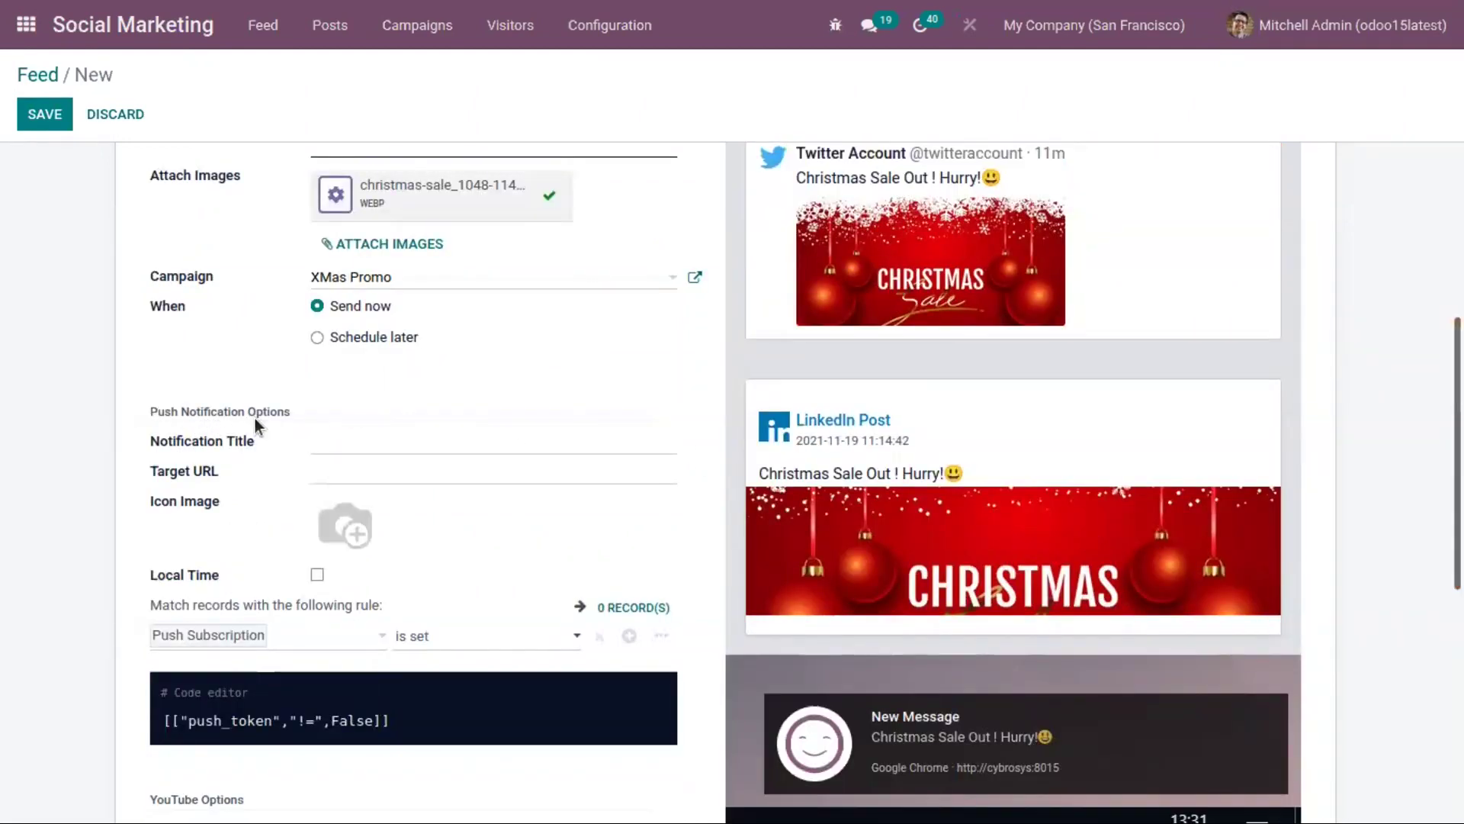
scroll(486, 405, "up", 4)
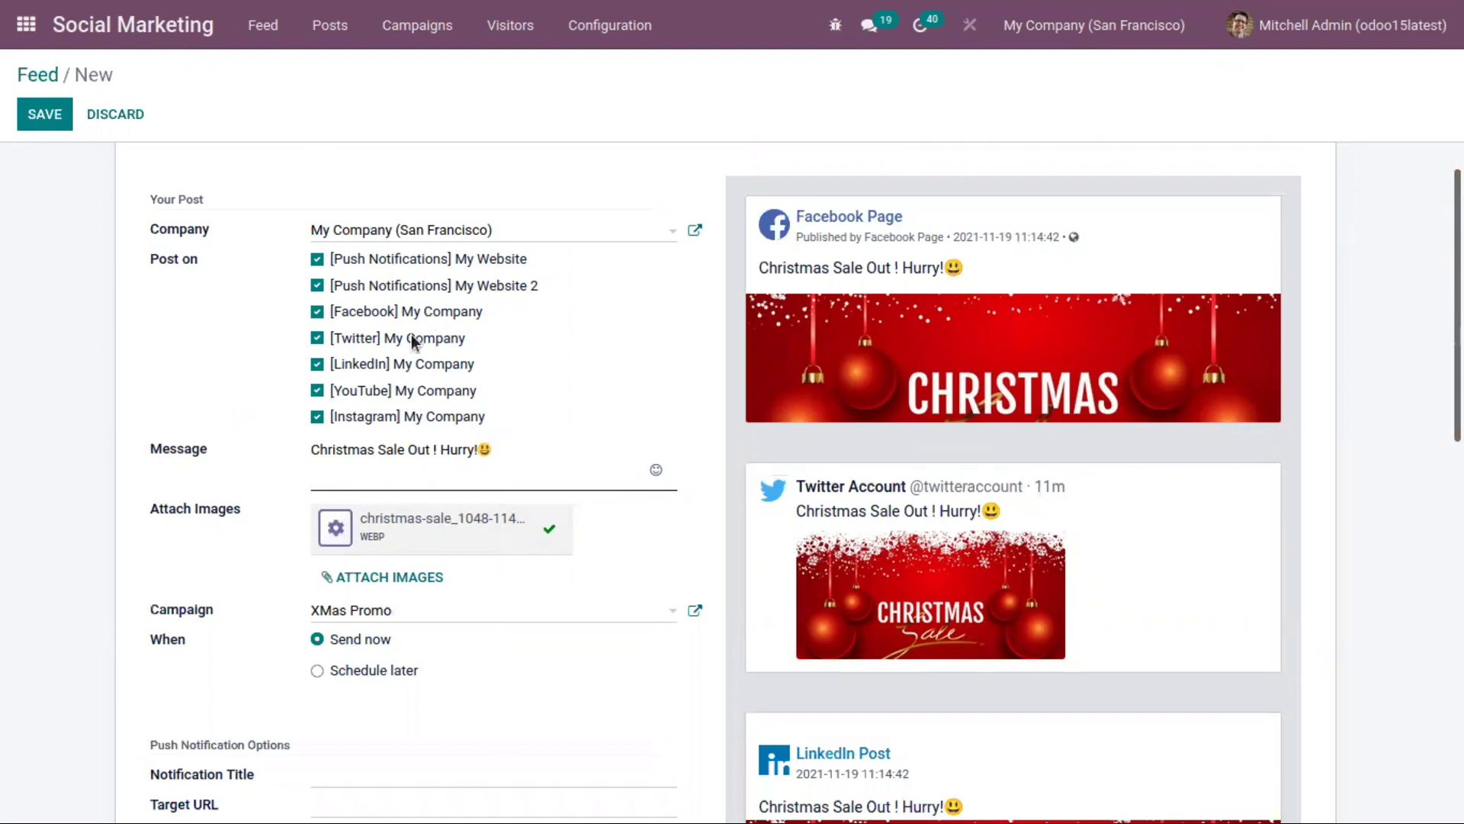
scroll(1411, 579, "down", 6)
scroll(1411, 569, "up", 2)
scroll(1409, 533, "up", 2)
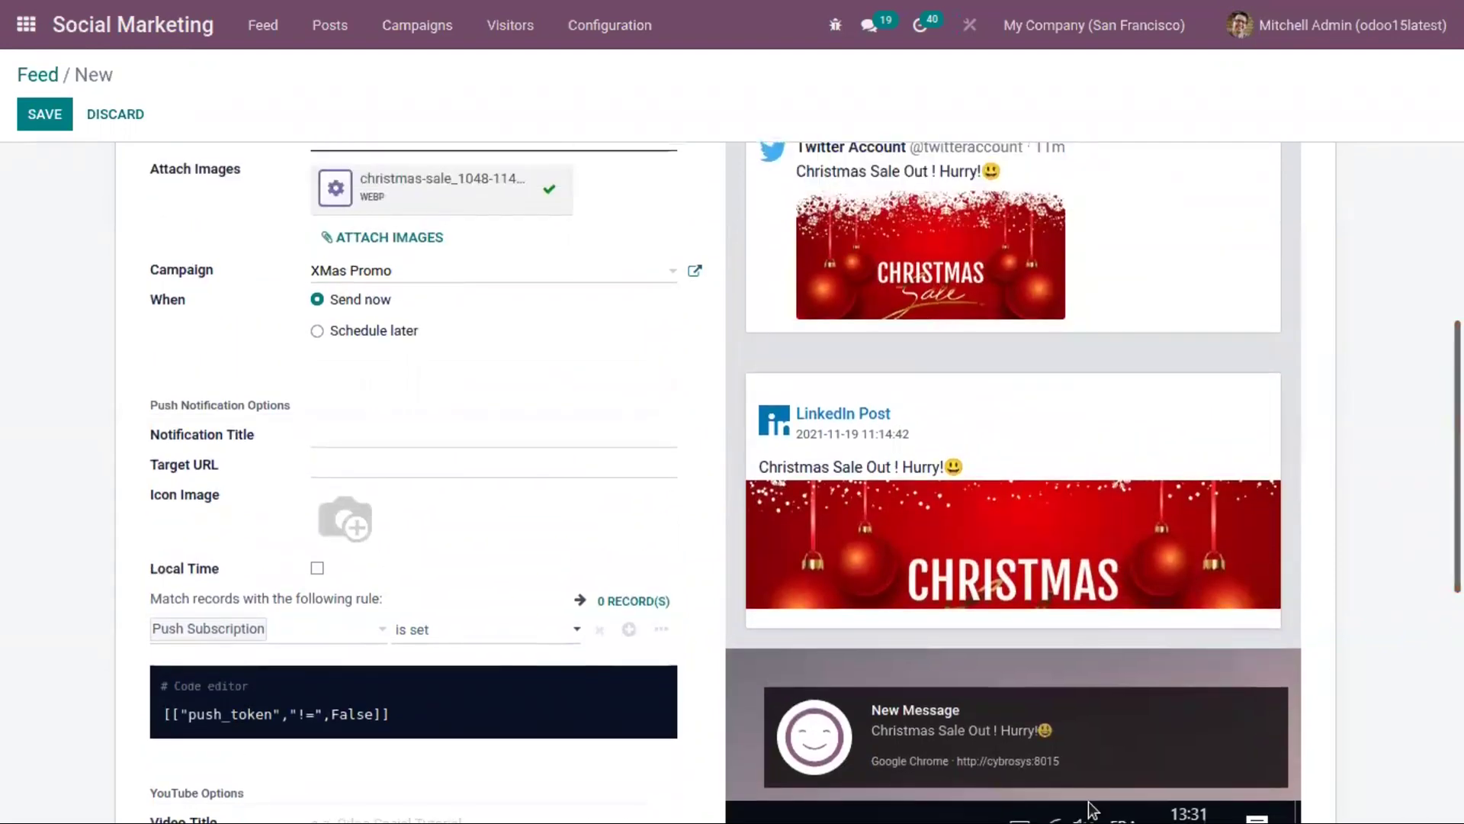
left_click(330, 439)
type("Xmas Sale")
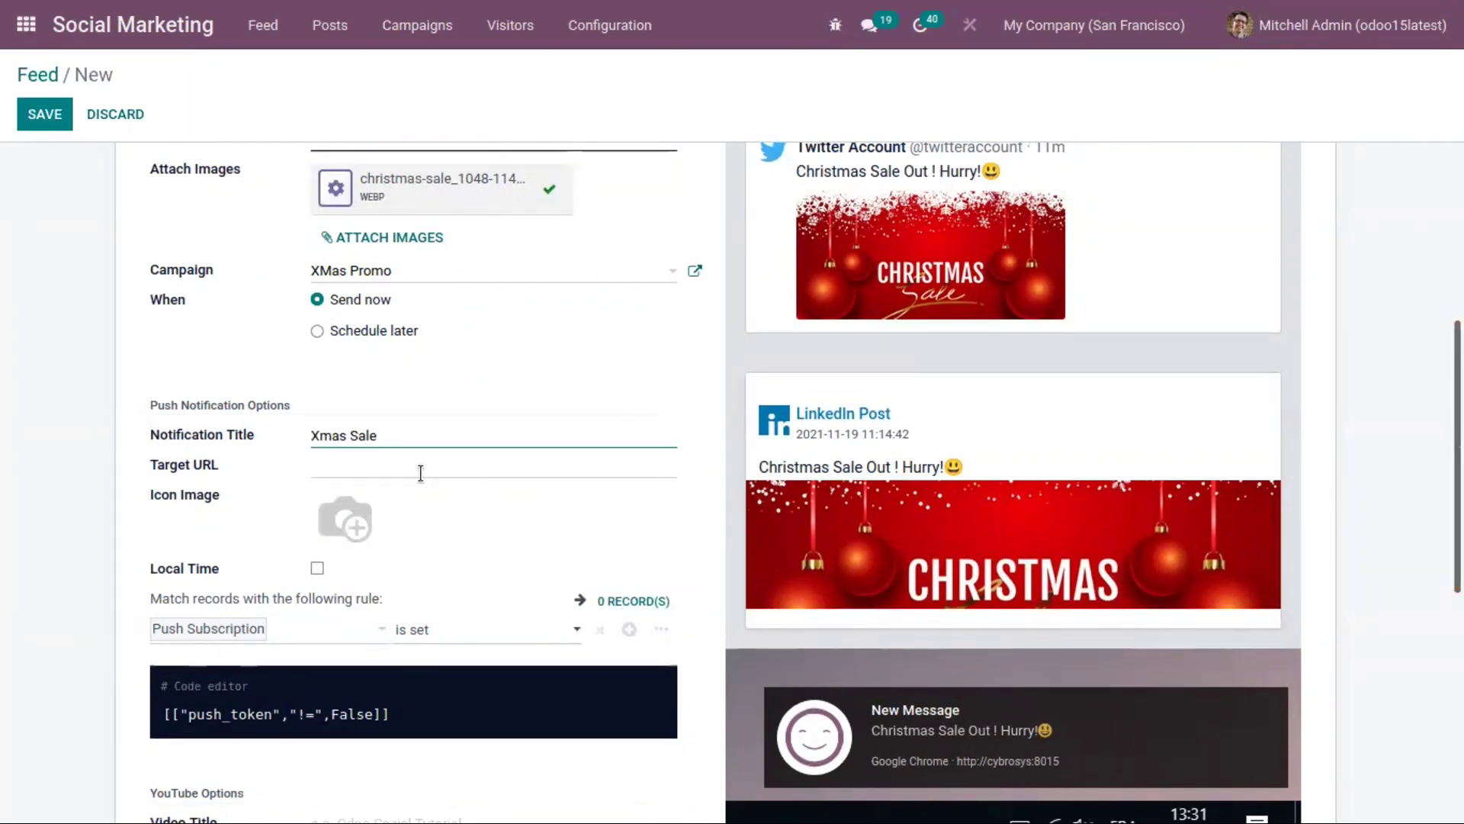
type("!")
Step: Examine the fields available for the push notification's record matching rule, and close the field list without choosing one
mouse_move(347, 530)
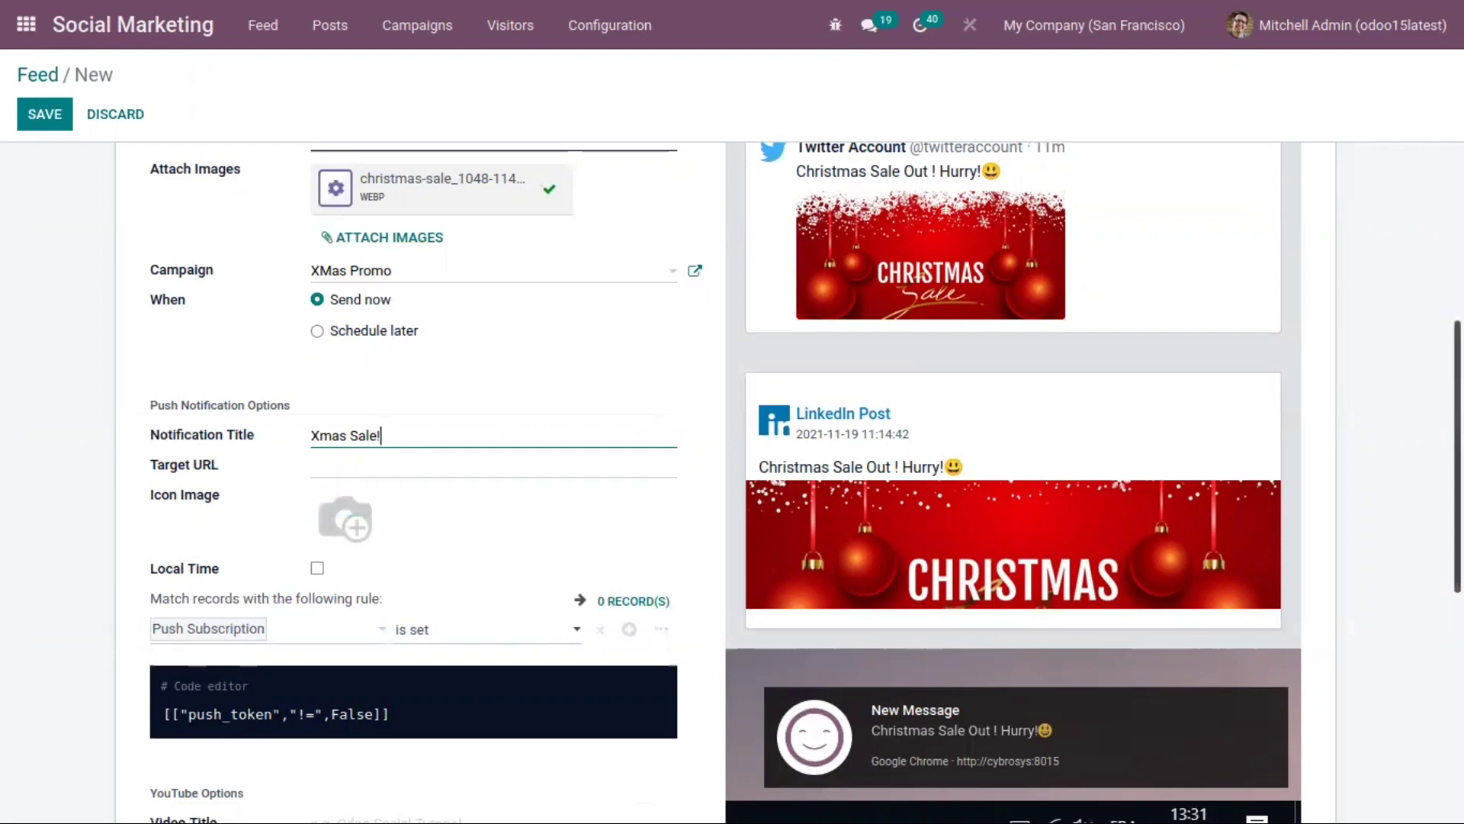
scroll(408, 457, "down", 3)
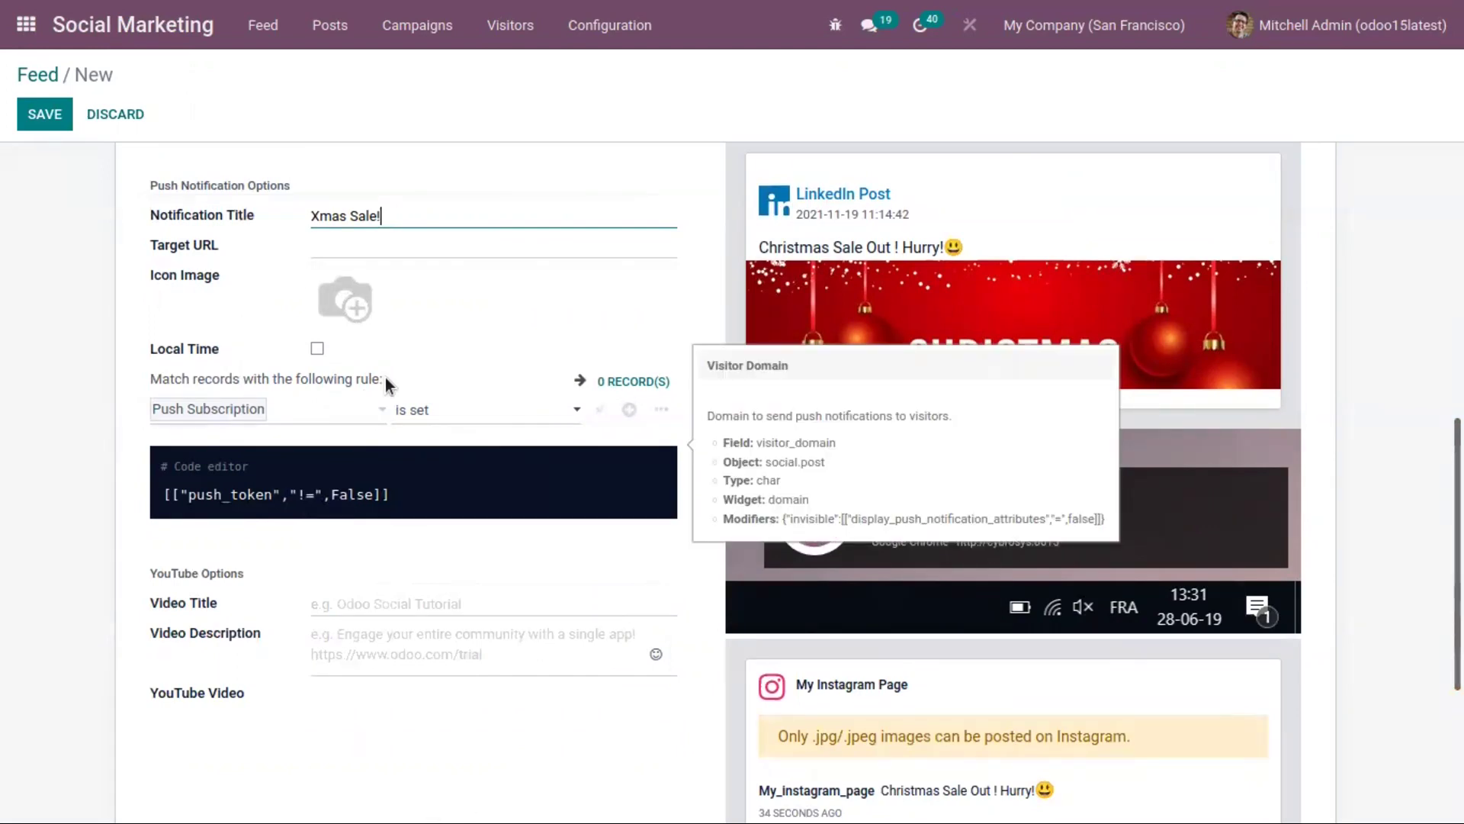
left_click(333, 412)
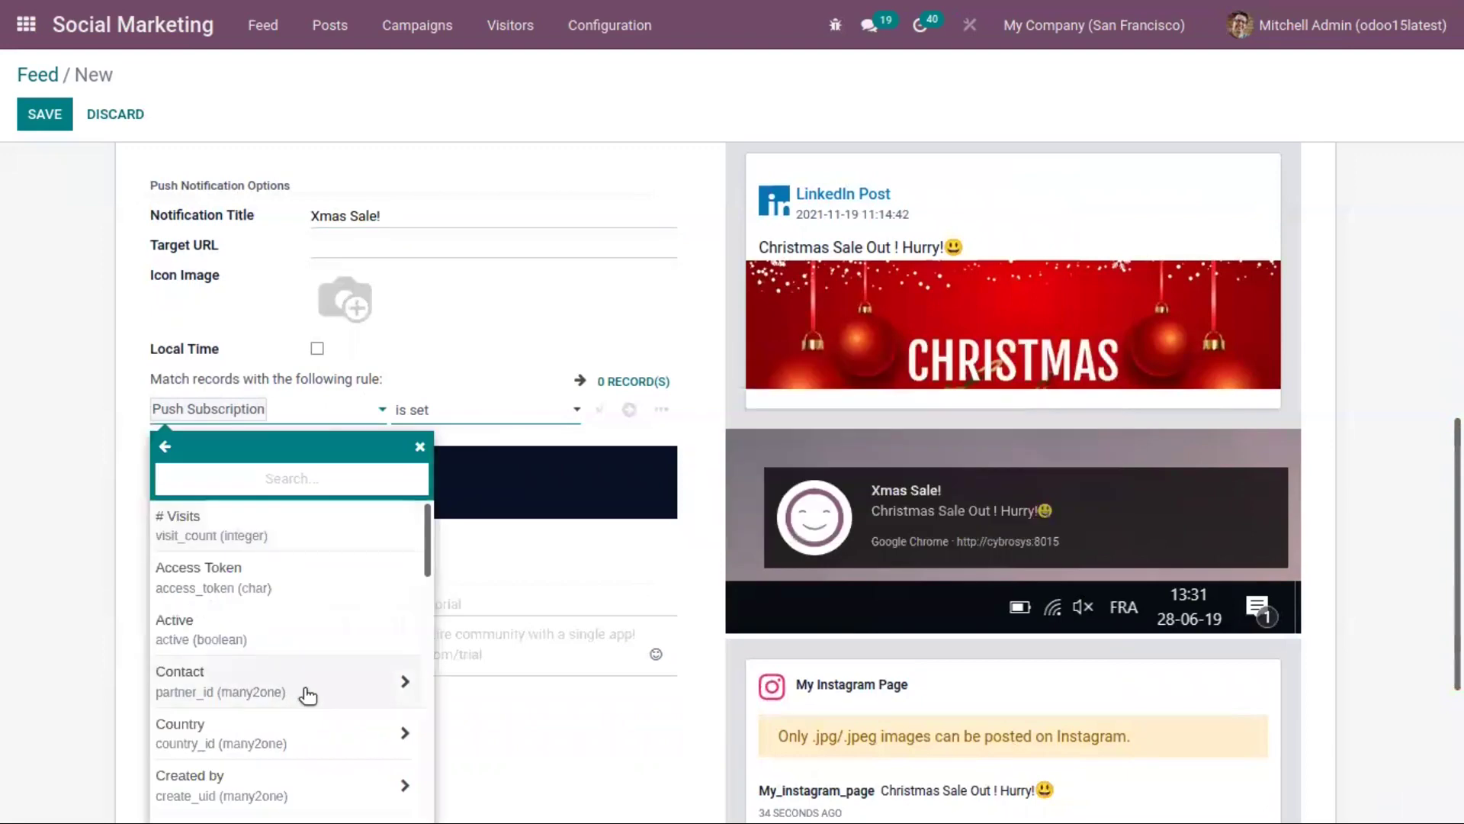
left_click(521, 328)
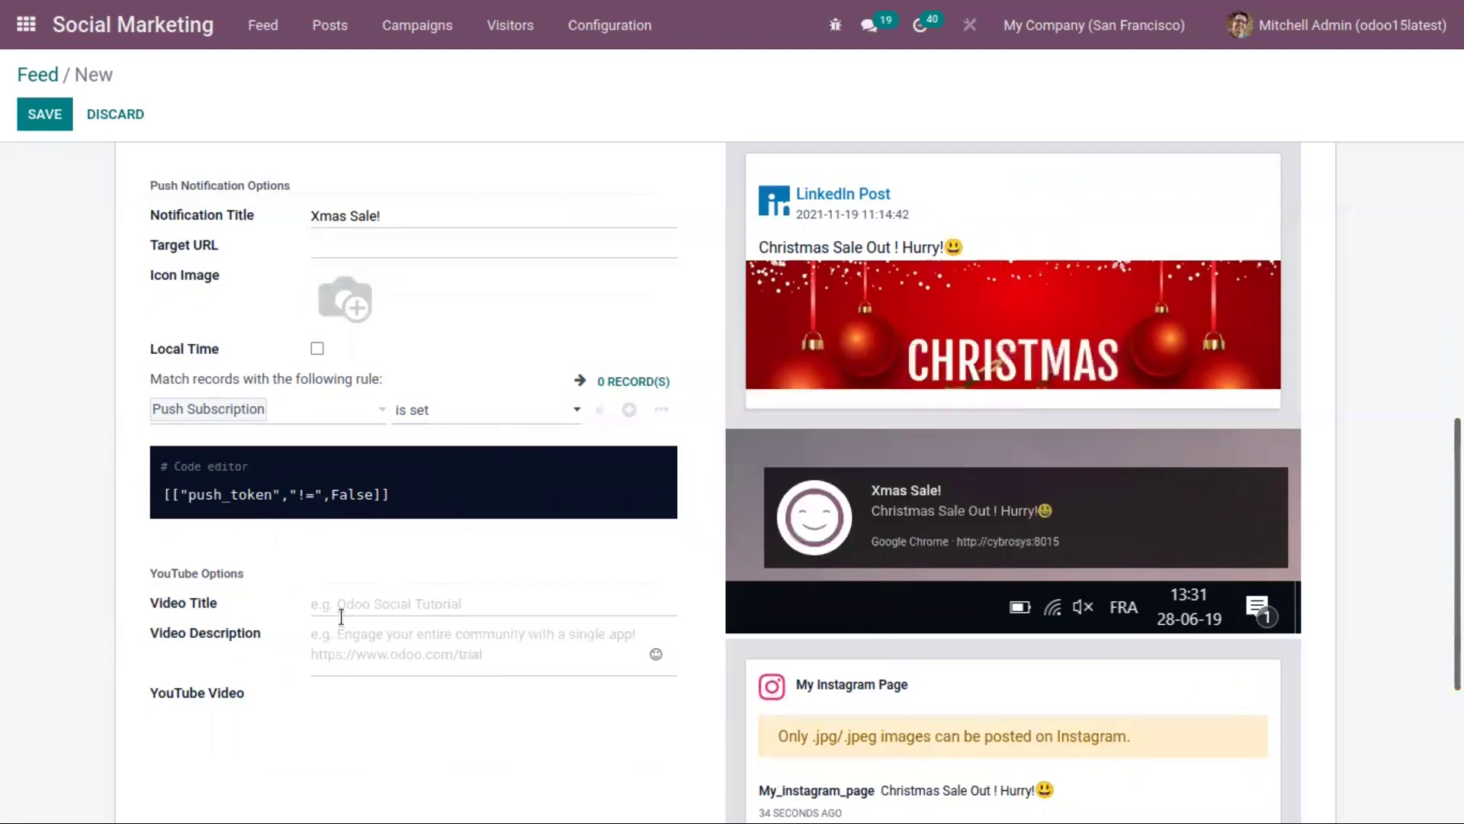
Step: Set the video title in the post's YouTube Options to "Christmas Sale 2021"
scroll(1405, 696, "down", 4)
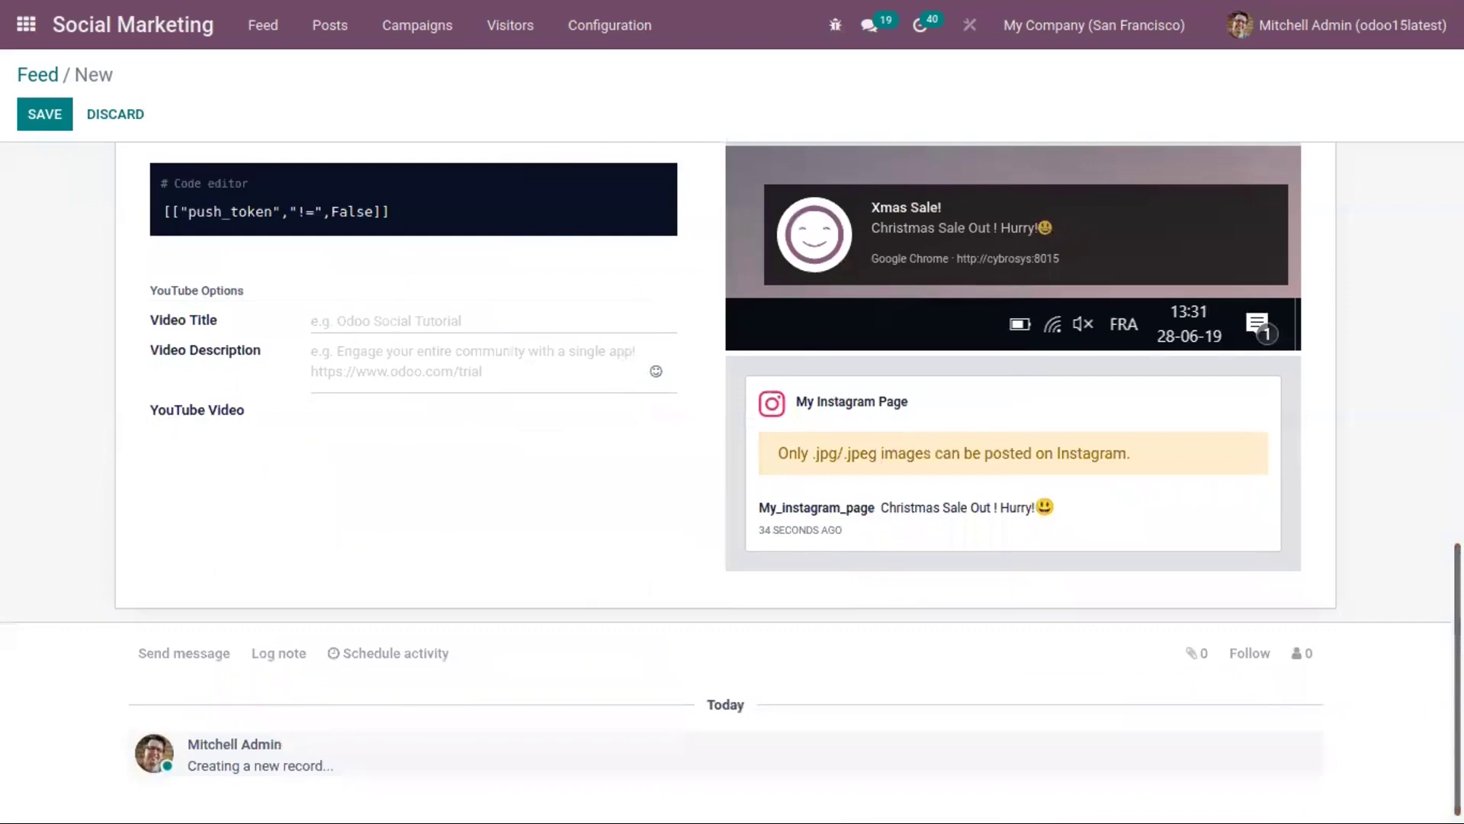
scroll(397, 344, "up", 3)
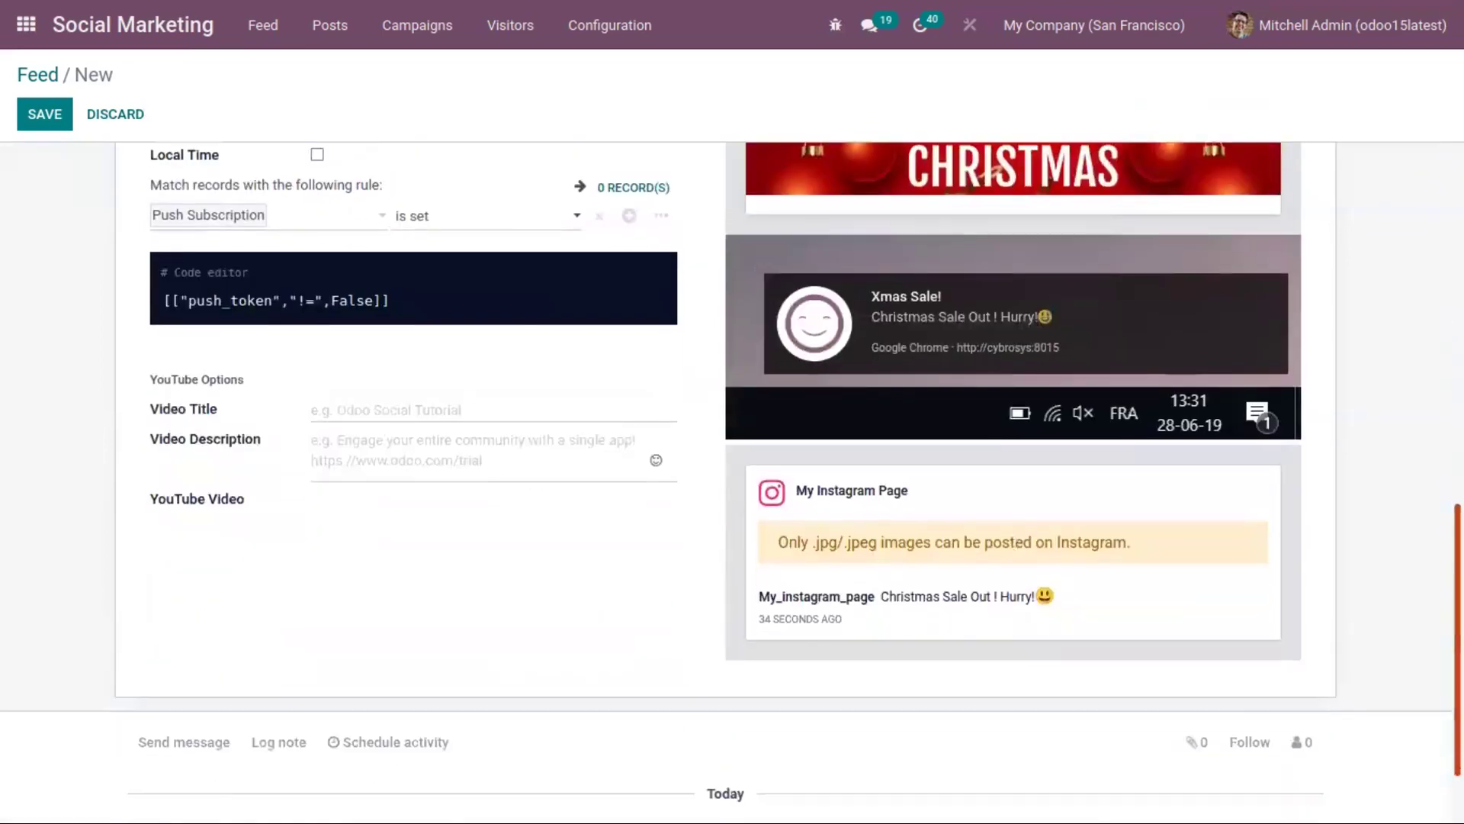
left_click_drag(1457, 648, 1457, 683)
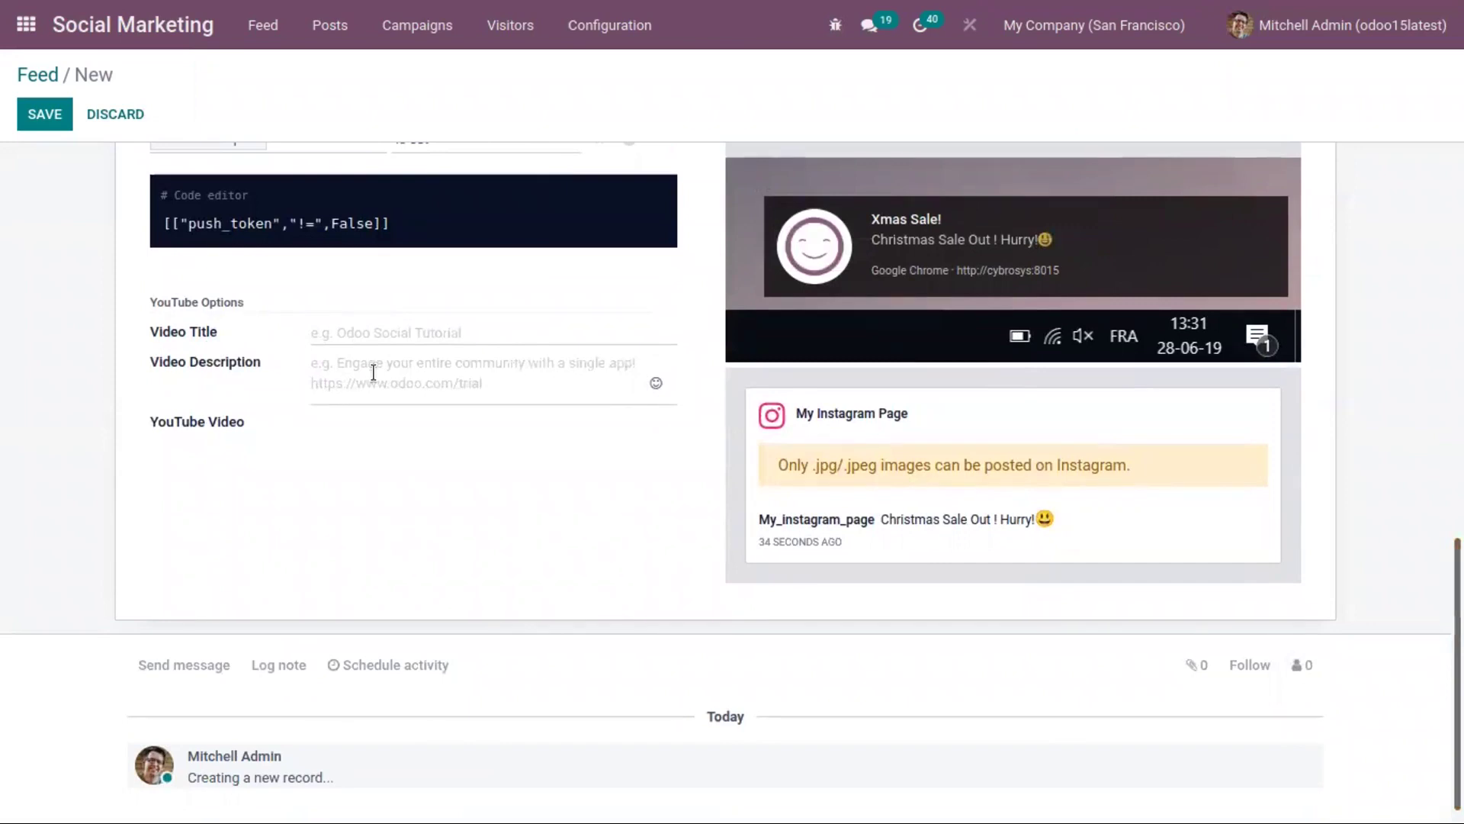
left_click(394, 329)
type("Christmas Sale @02")
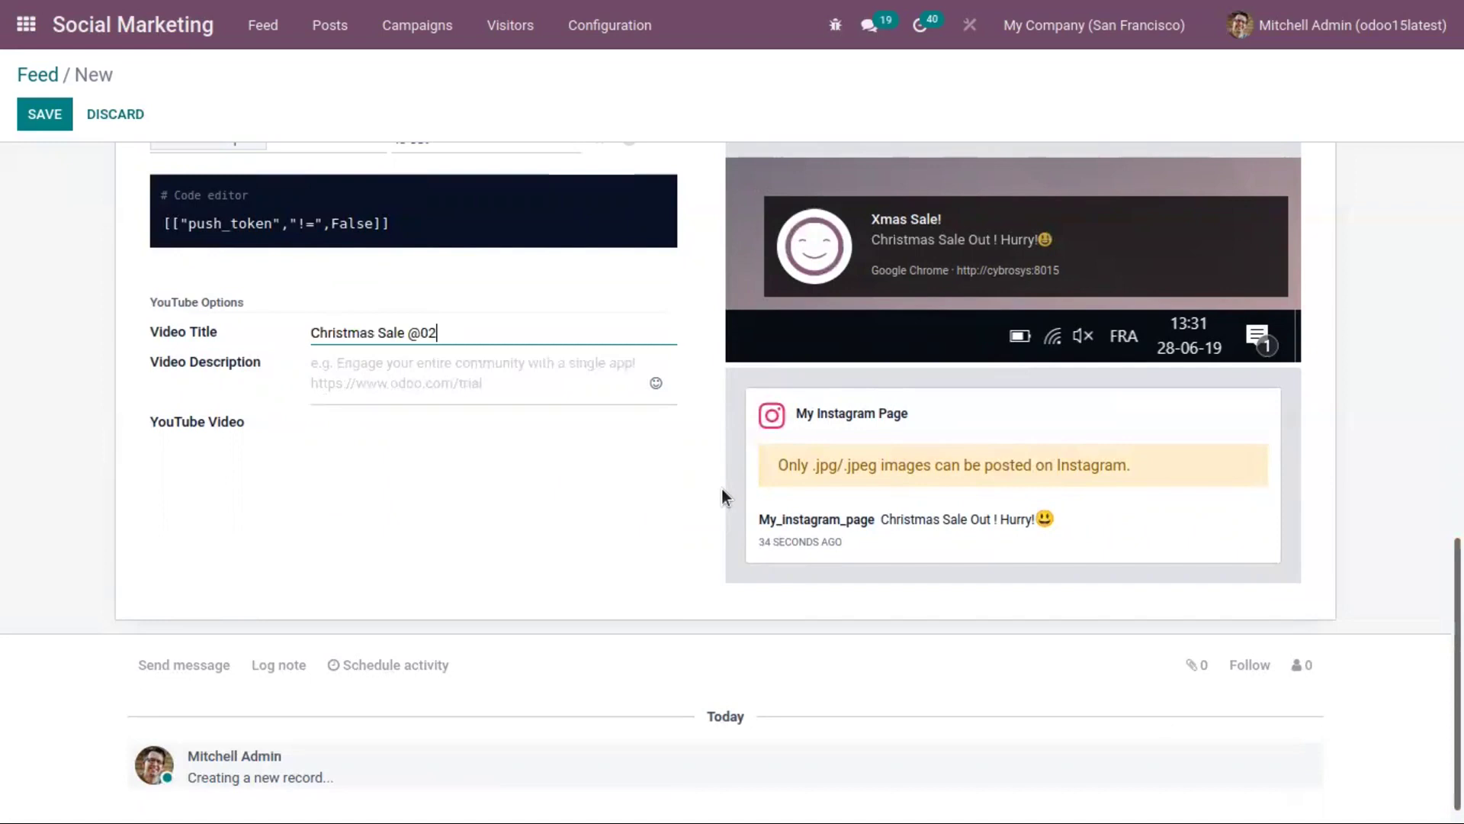
key("BackSpace")
key("BackSpace")
key("BackSpace")
type("2021")
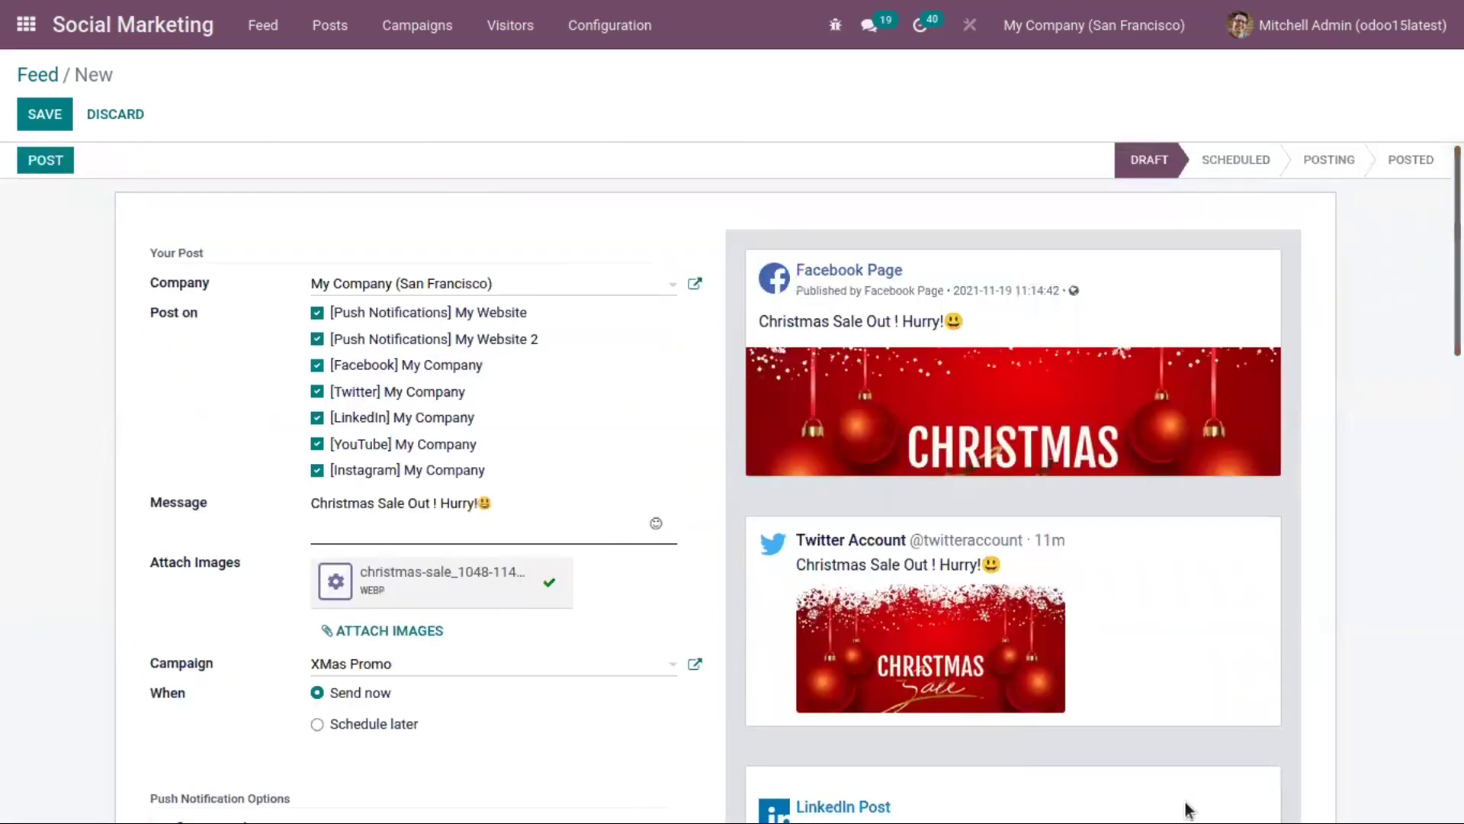
Step: Review the post's previews for Facebook, Twitter, LinkedIn, push notification, Instagram and YouTube
left_click_drag(1457, 229, 1425, 227)
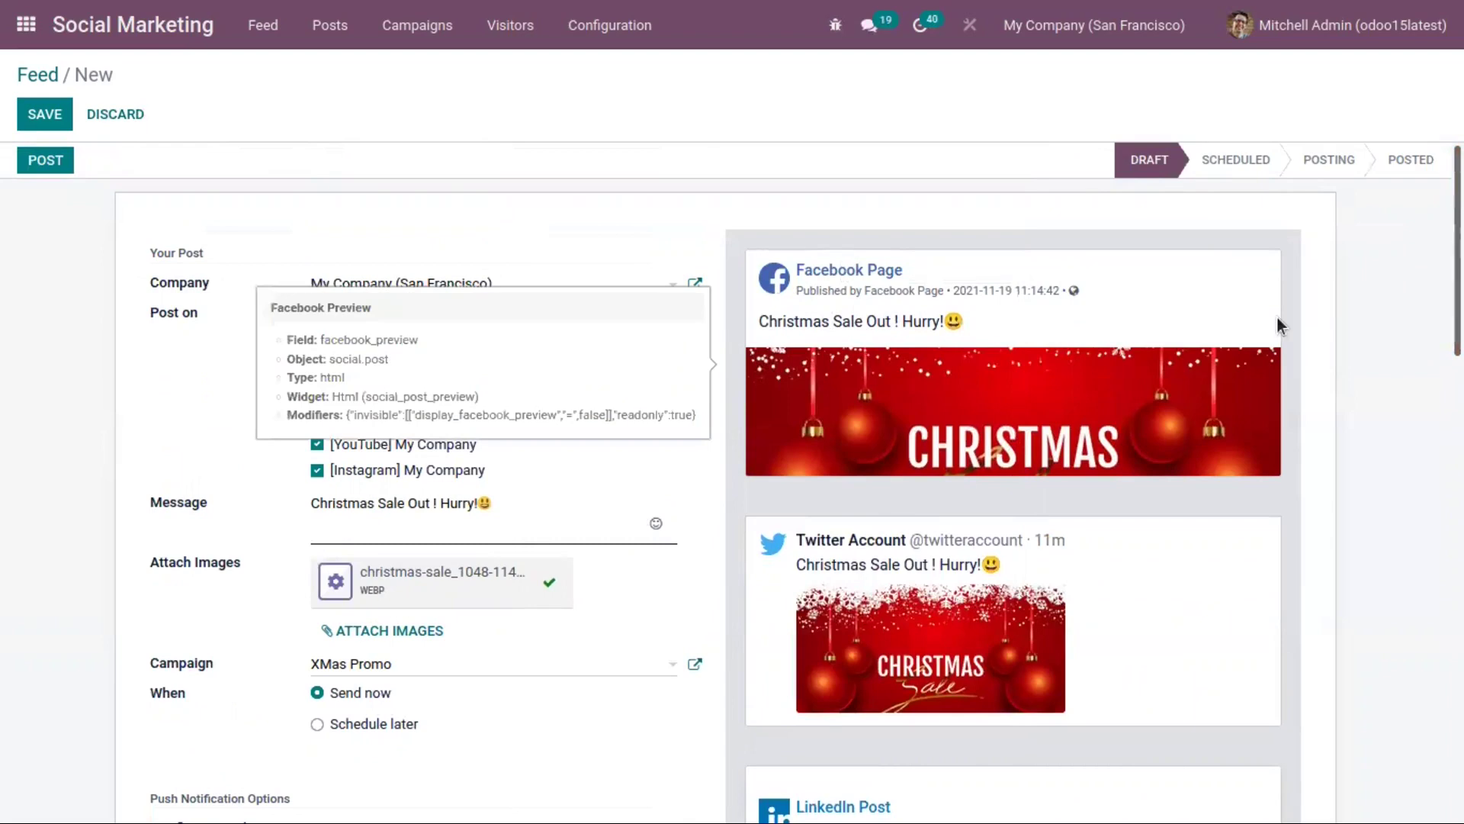
scroll(1278, 323, "down", 3)
scroll(724, 481, "down", 7)
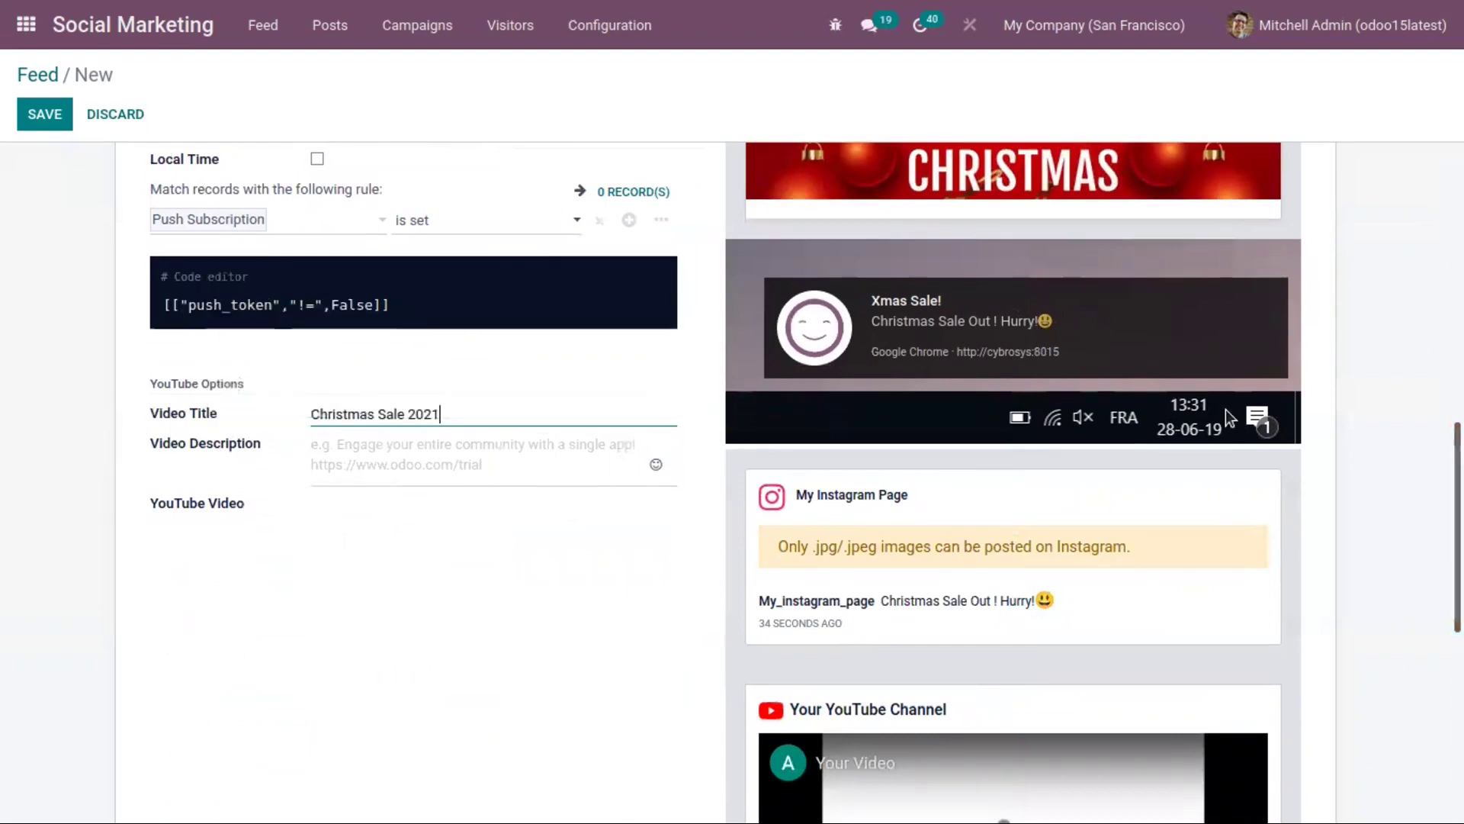
scroll(1023, 359, "up", 1)
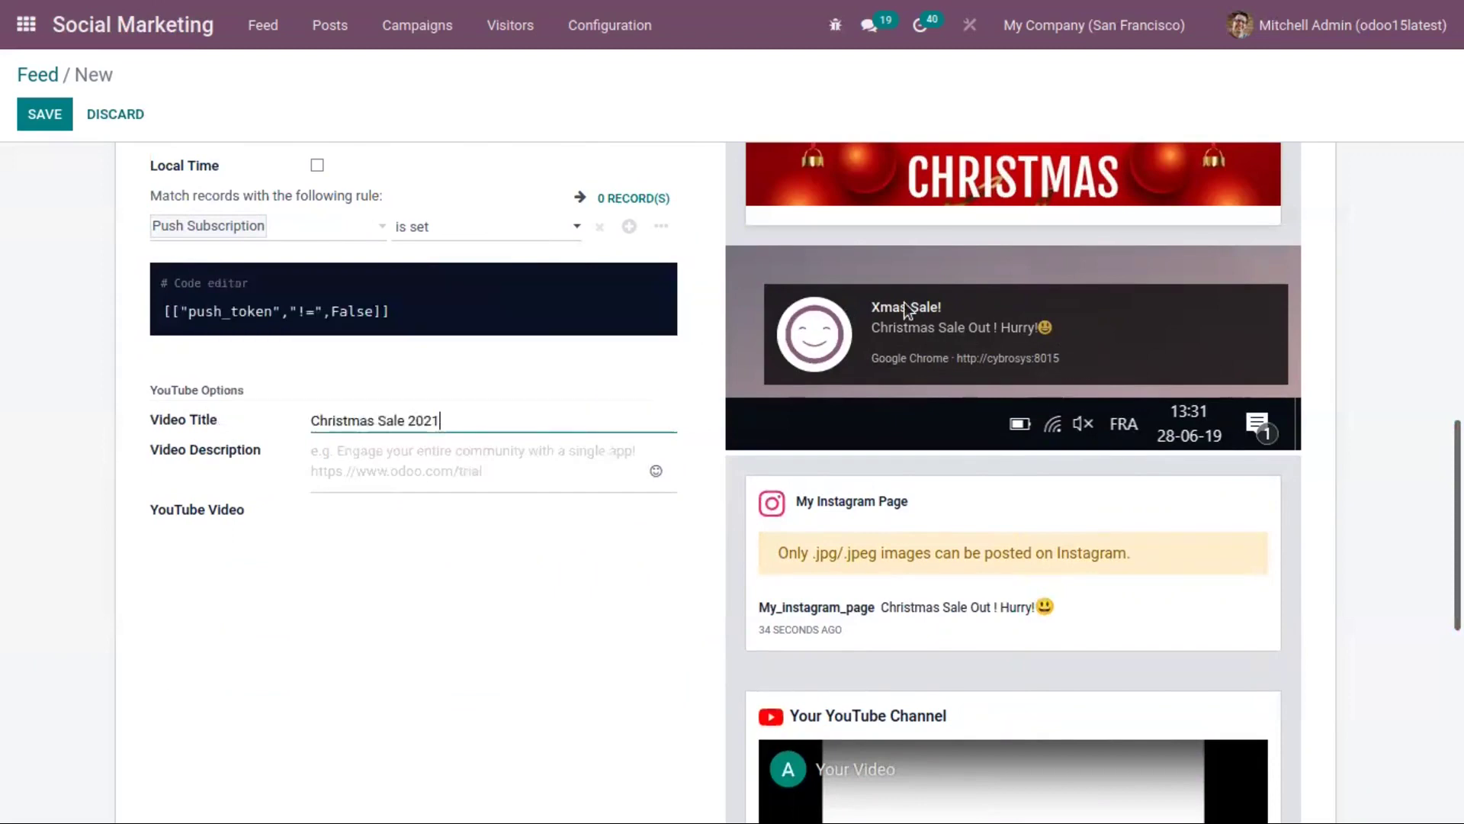
scroll(700, 405, "down", 3)
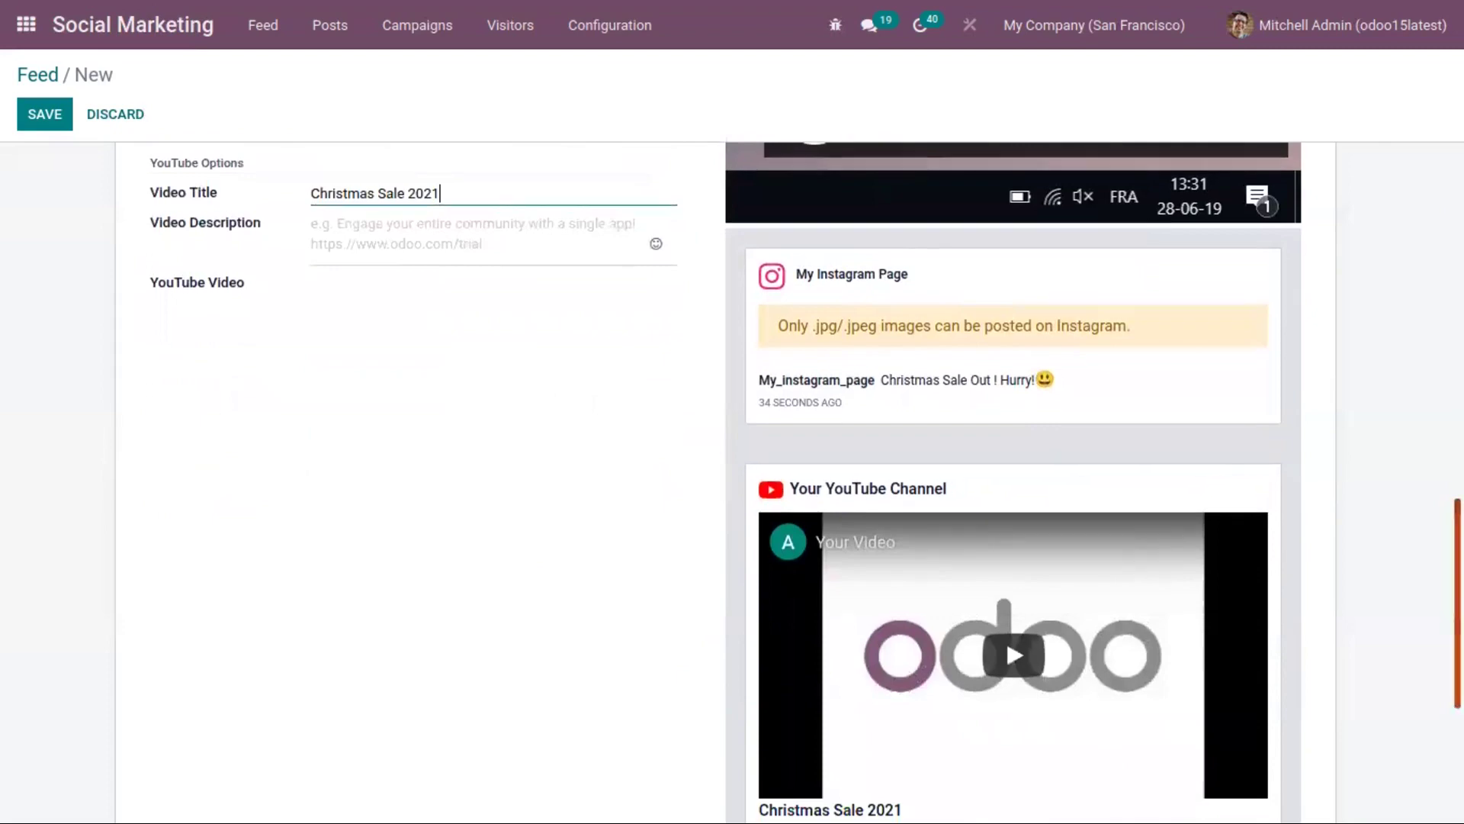
scroll(1407, 593, "down", 4)
scroll(1408, 593, "up", 4)
left_click_drag(1408, 589, 1422, 152)
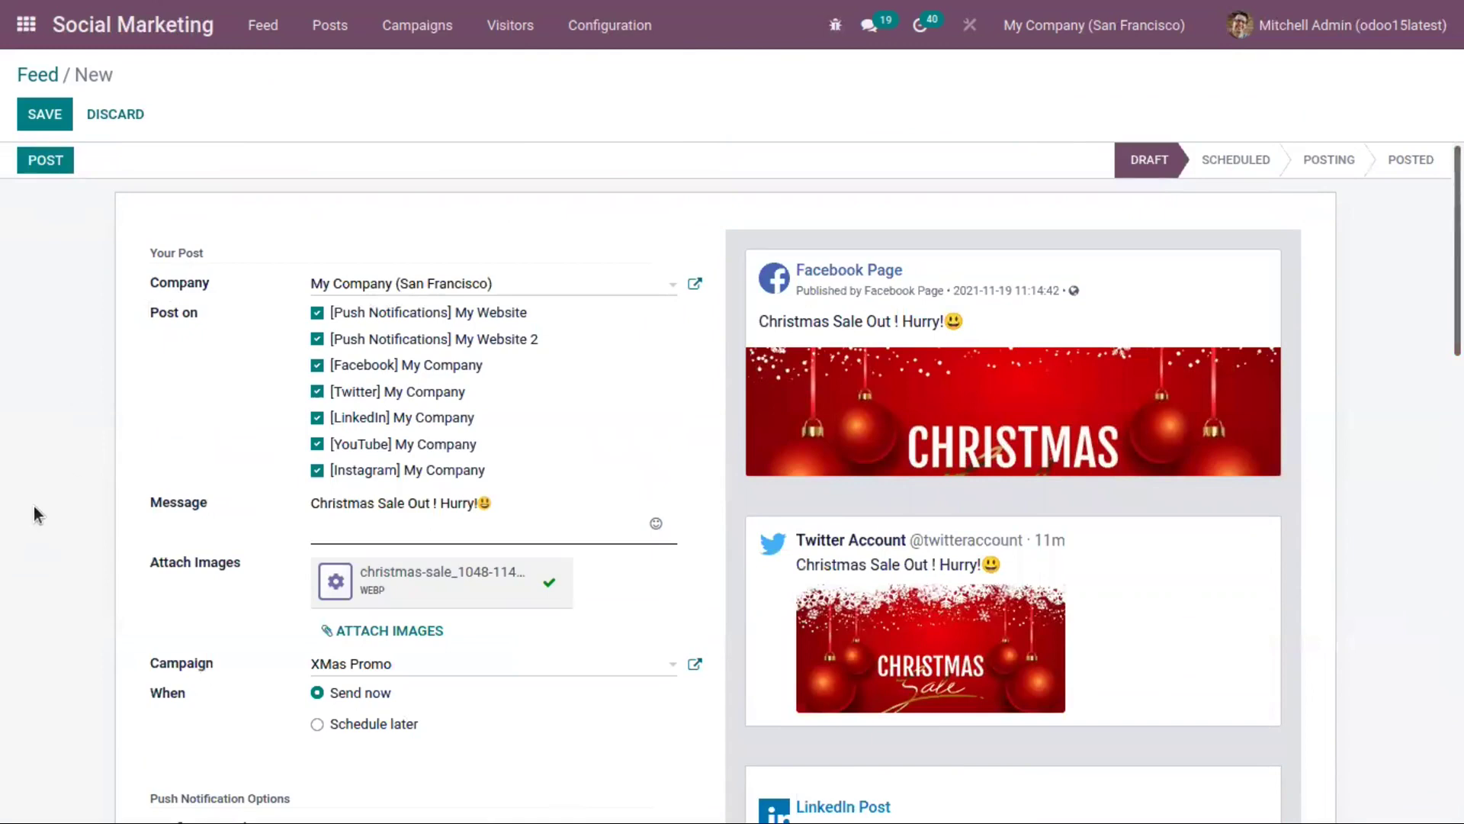
Step: Replace the post's WEBP attachment with the image christmas-sale_1048-11409.jpg and save the post
left_click(34, 114)
left_click(245, 177)
left_click(547, 586)
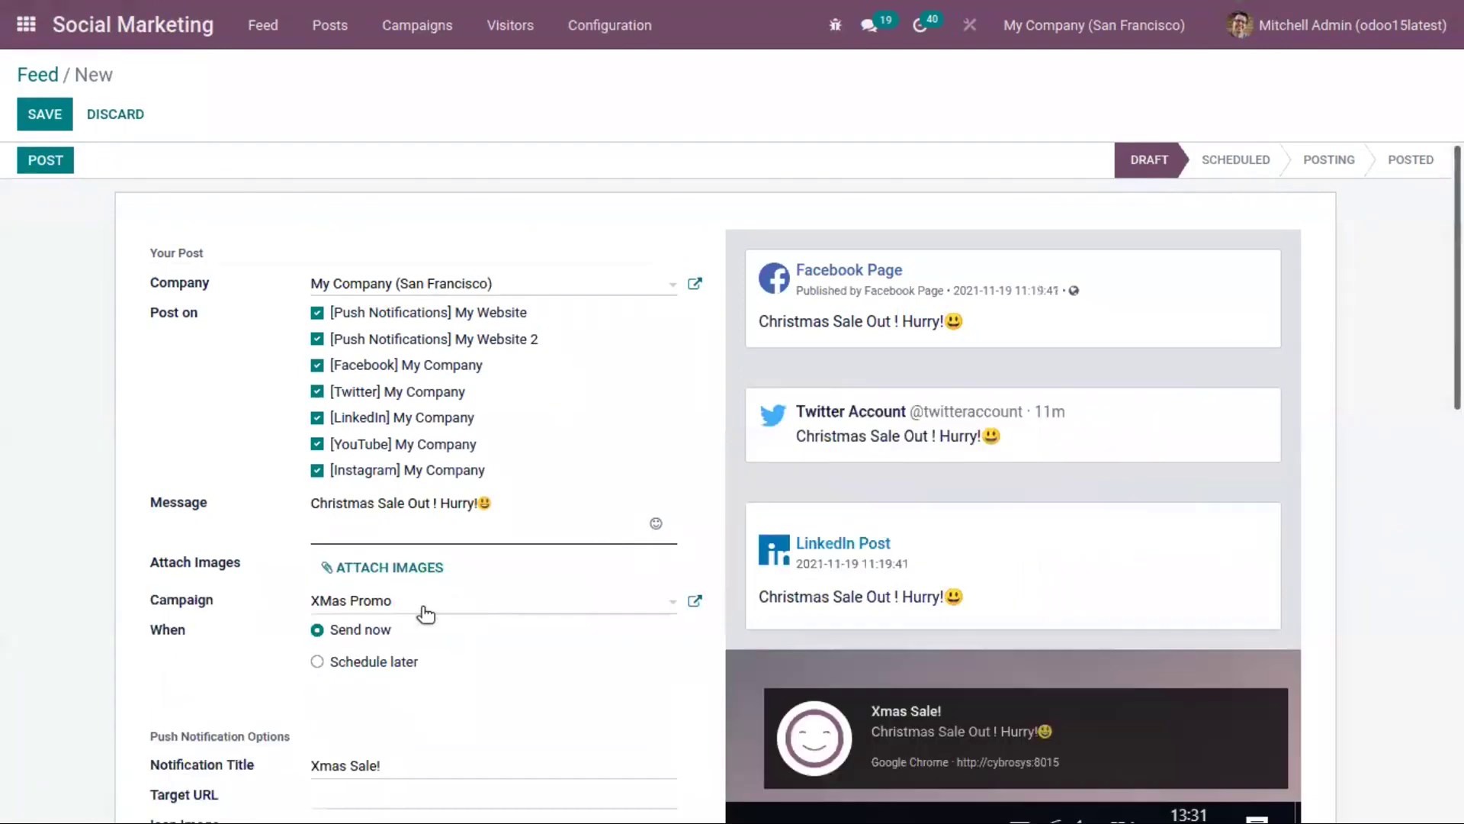
left_click(409, 565)
left_click(1307, 53)
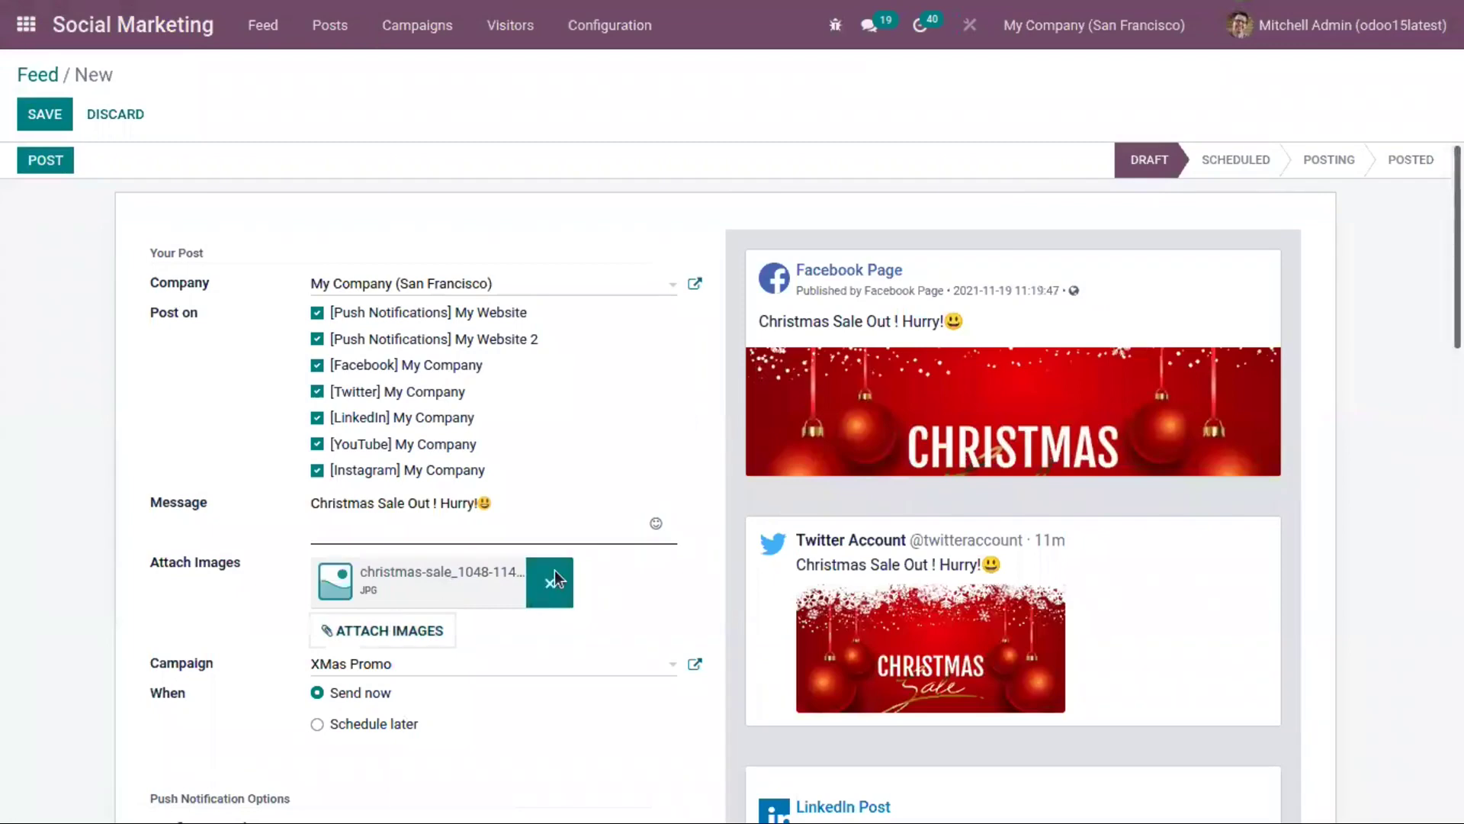
left_click(47, 115)
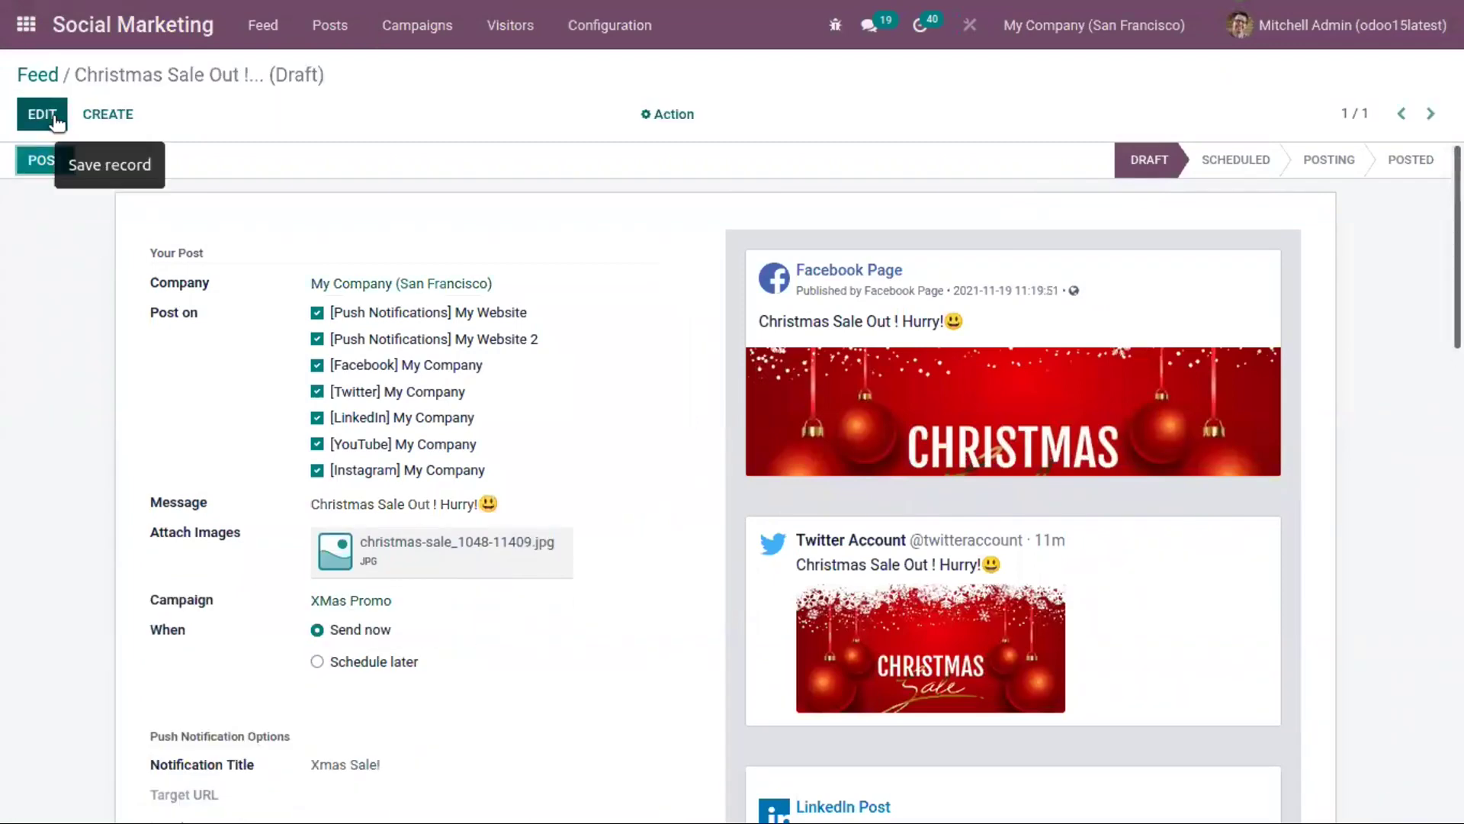
Step: Exclude the [YouTube] My Company account from the saved Christmas sale draft and publish the post
left_click(62, 122)
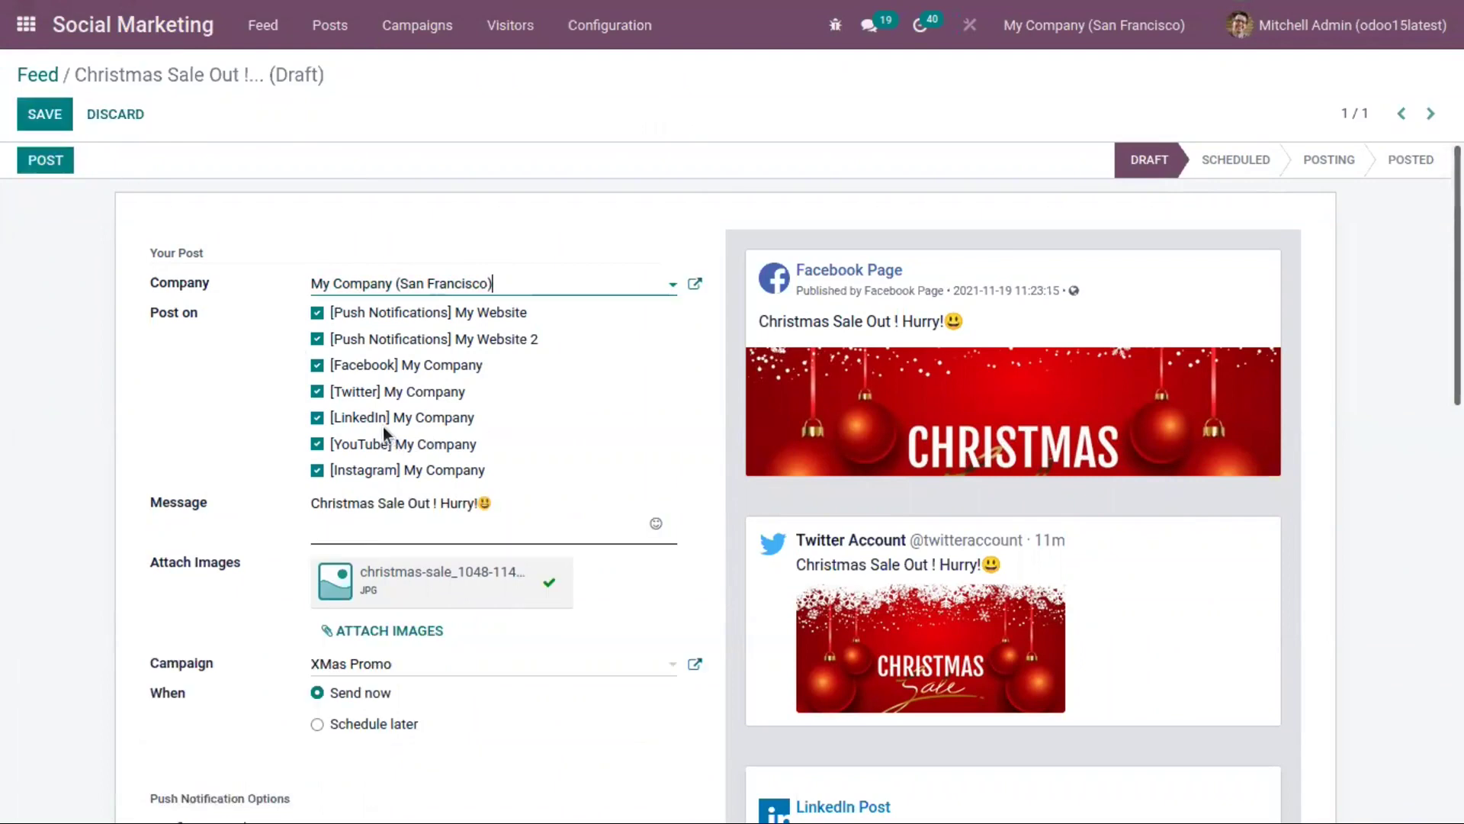
left_click(388, 448)
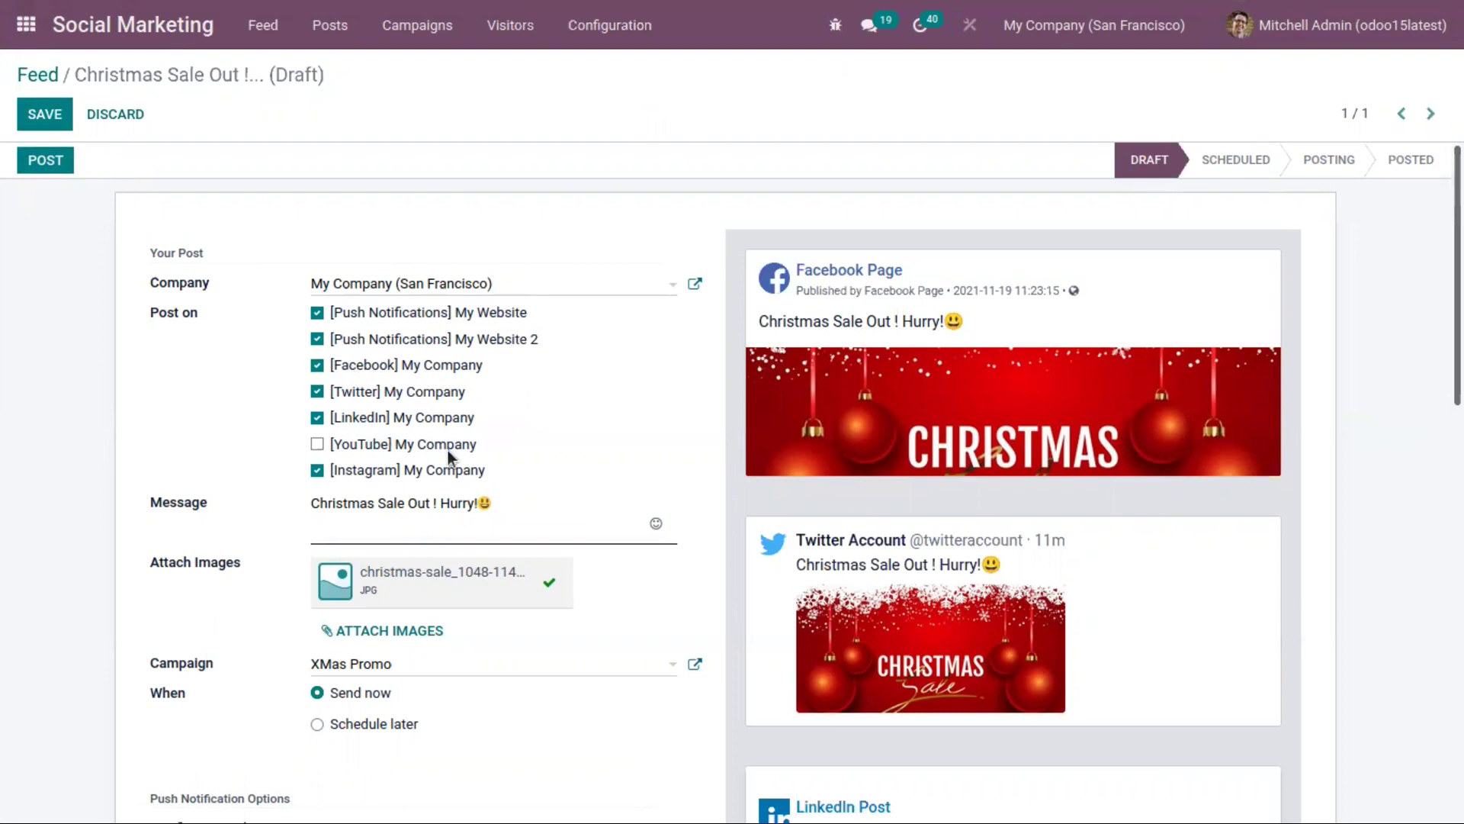
left_click(55, 166)
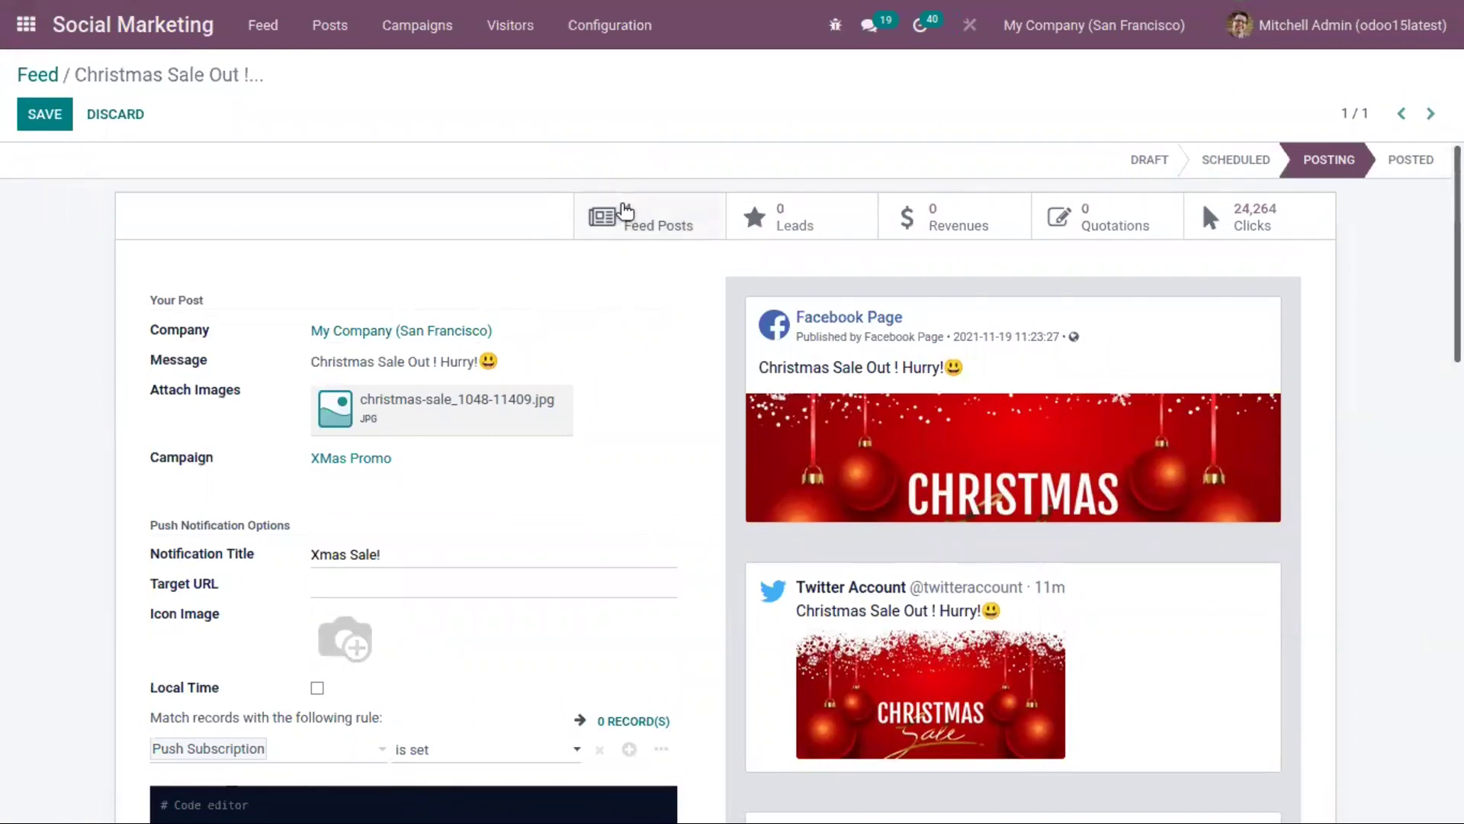
Step: View the published post's feed entries, and like its Facebook entry in the main feed
left_click(657, 219)
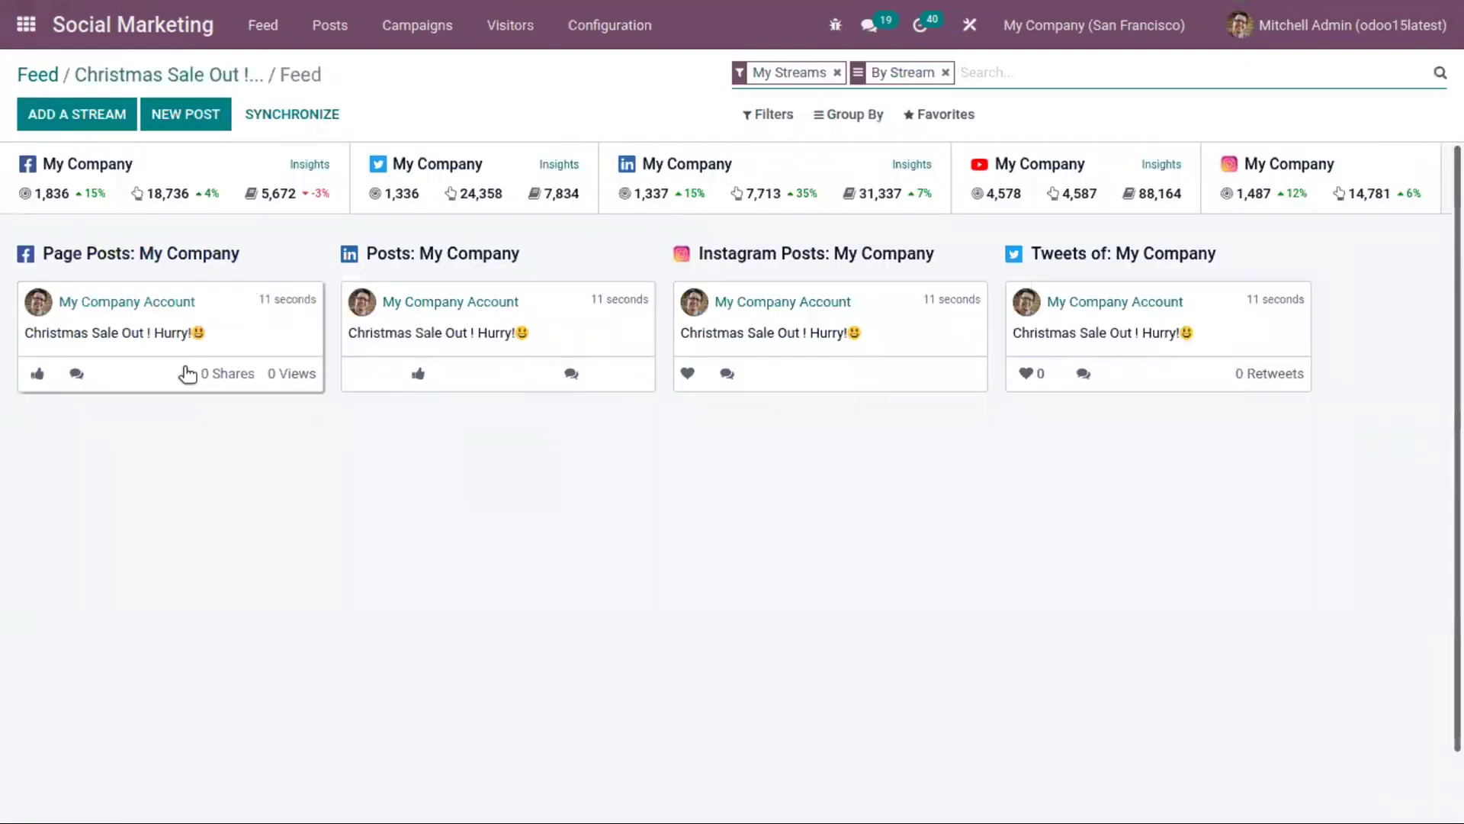
left_click(55, 74)
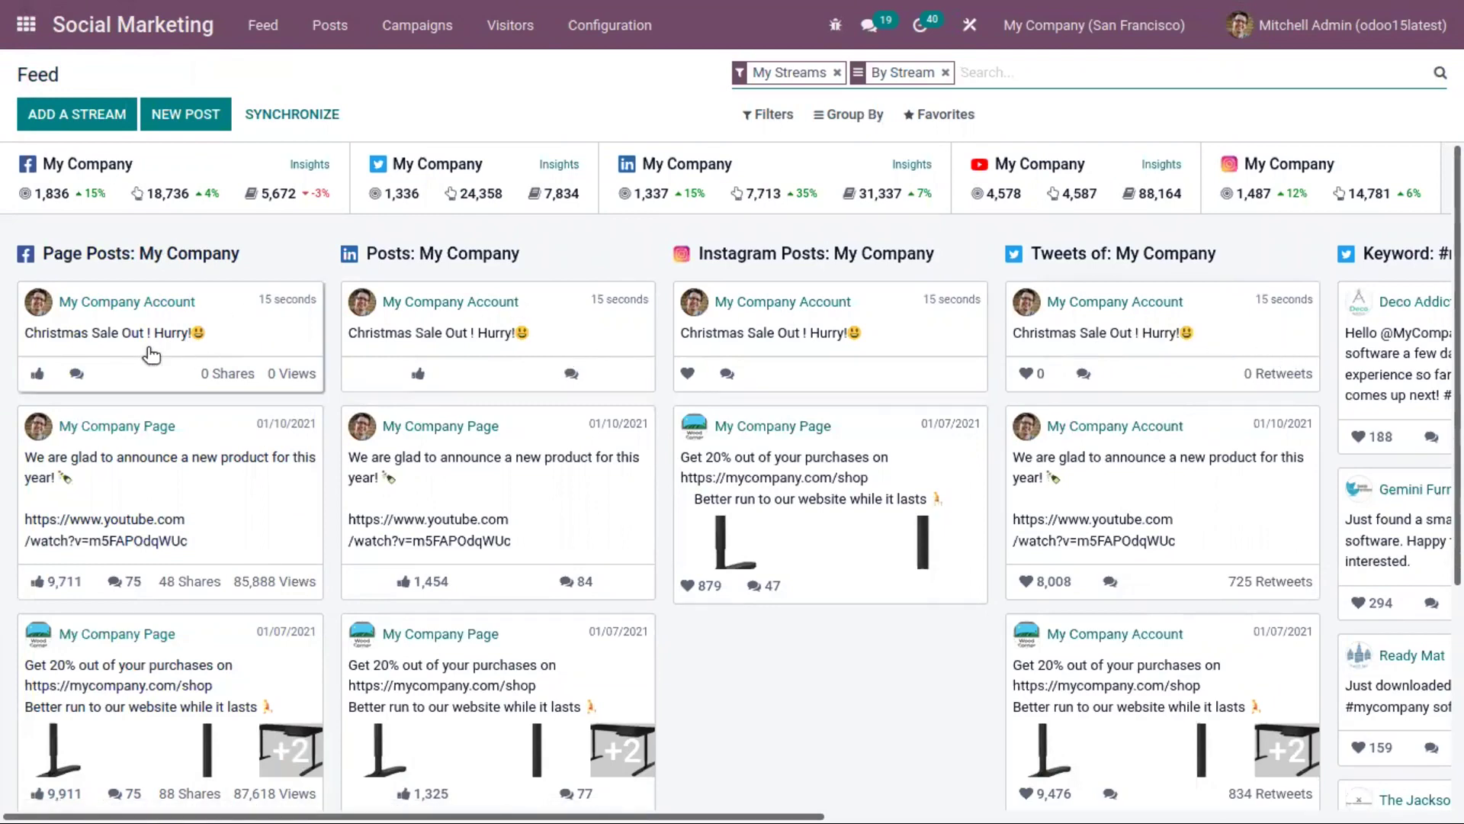
left_click(40, 375)
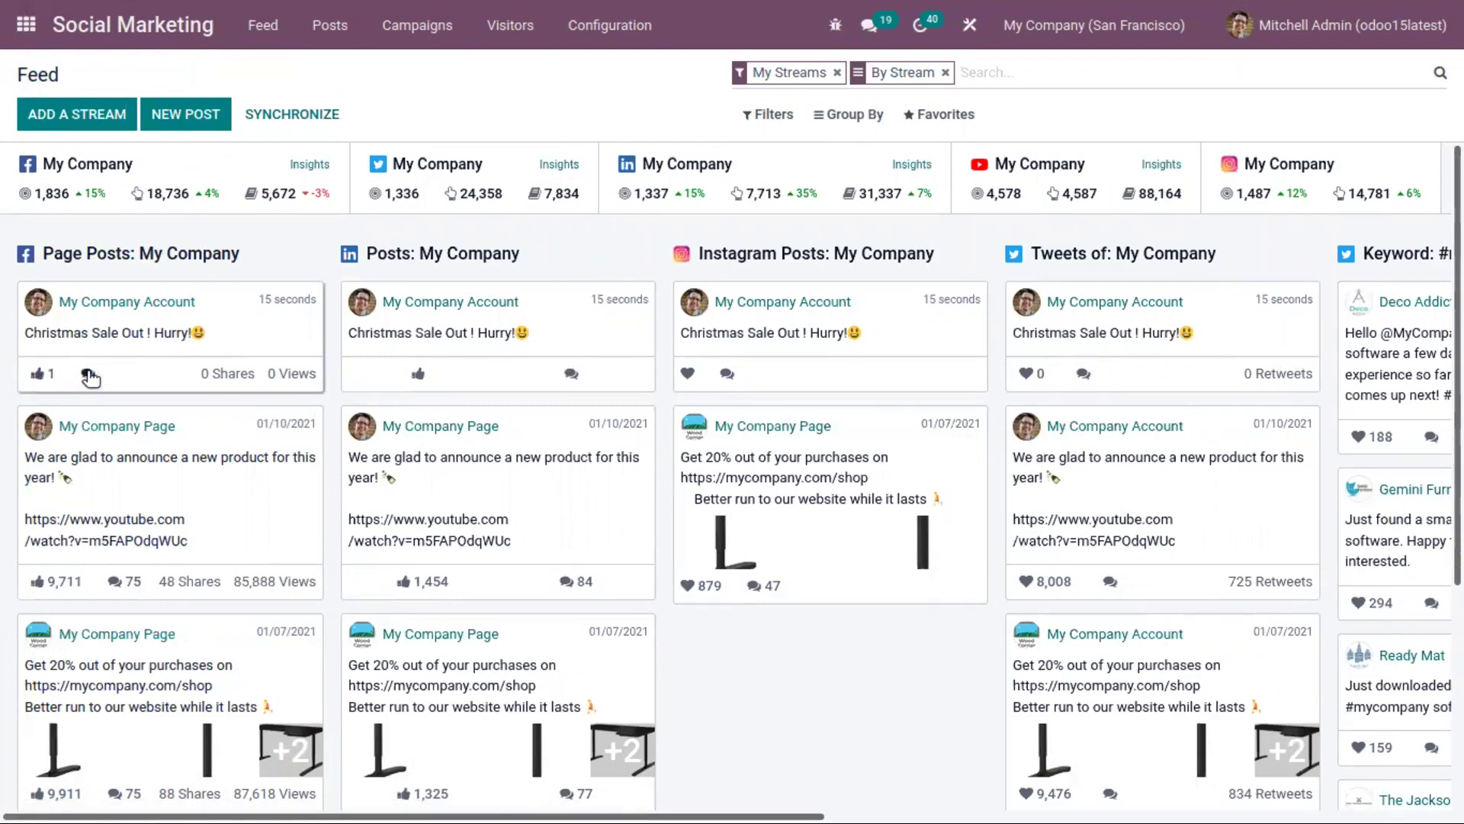
Step: Post the comment "Great" on the Christmas sale post in the LinkedIn stream and close the comments
left_click(572, 373)
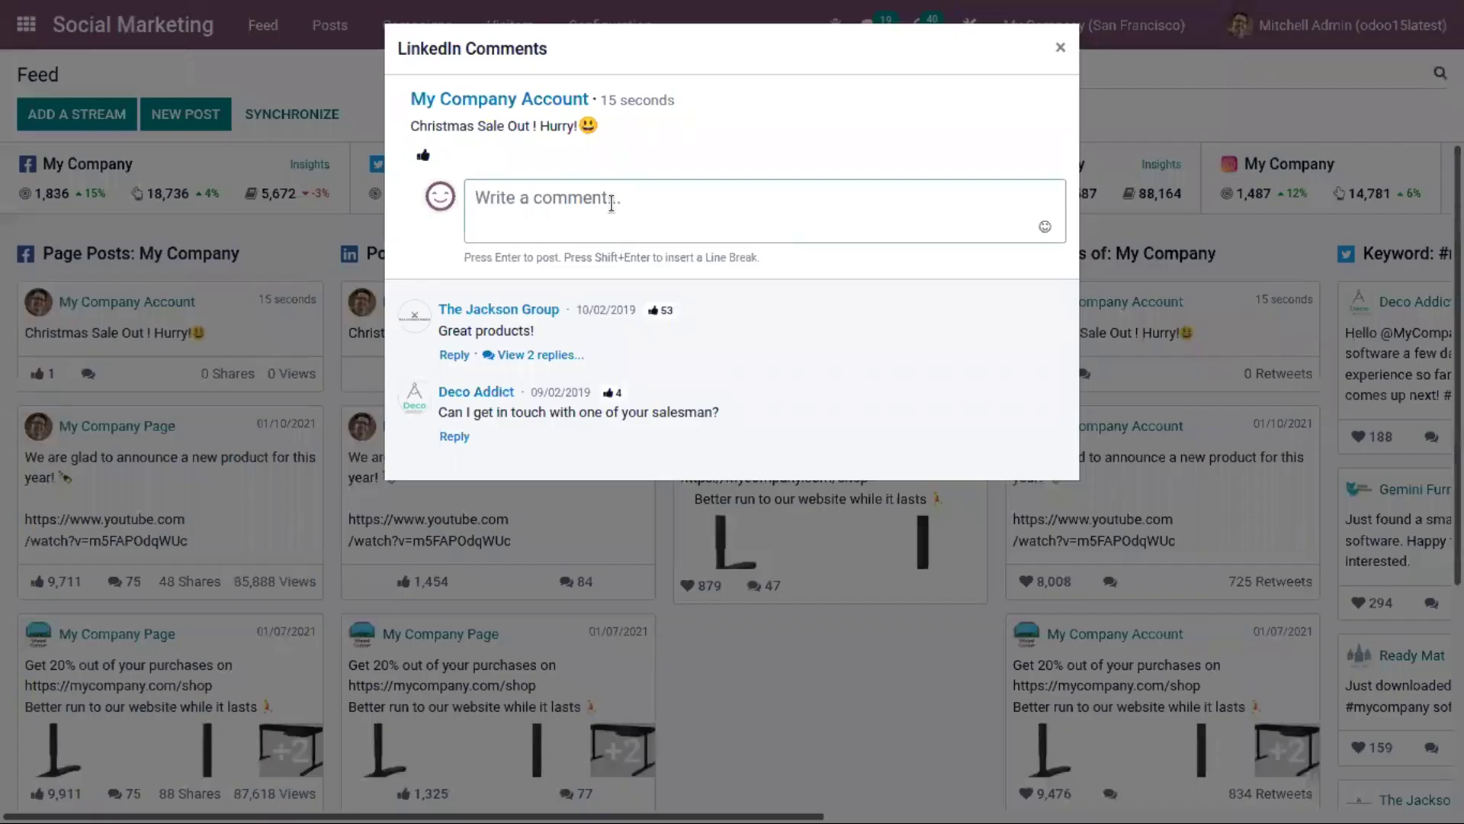
type("Great")
key("Return")
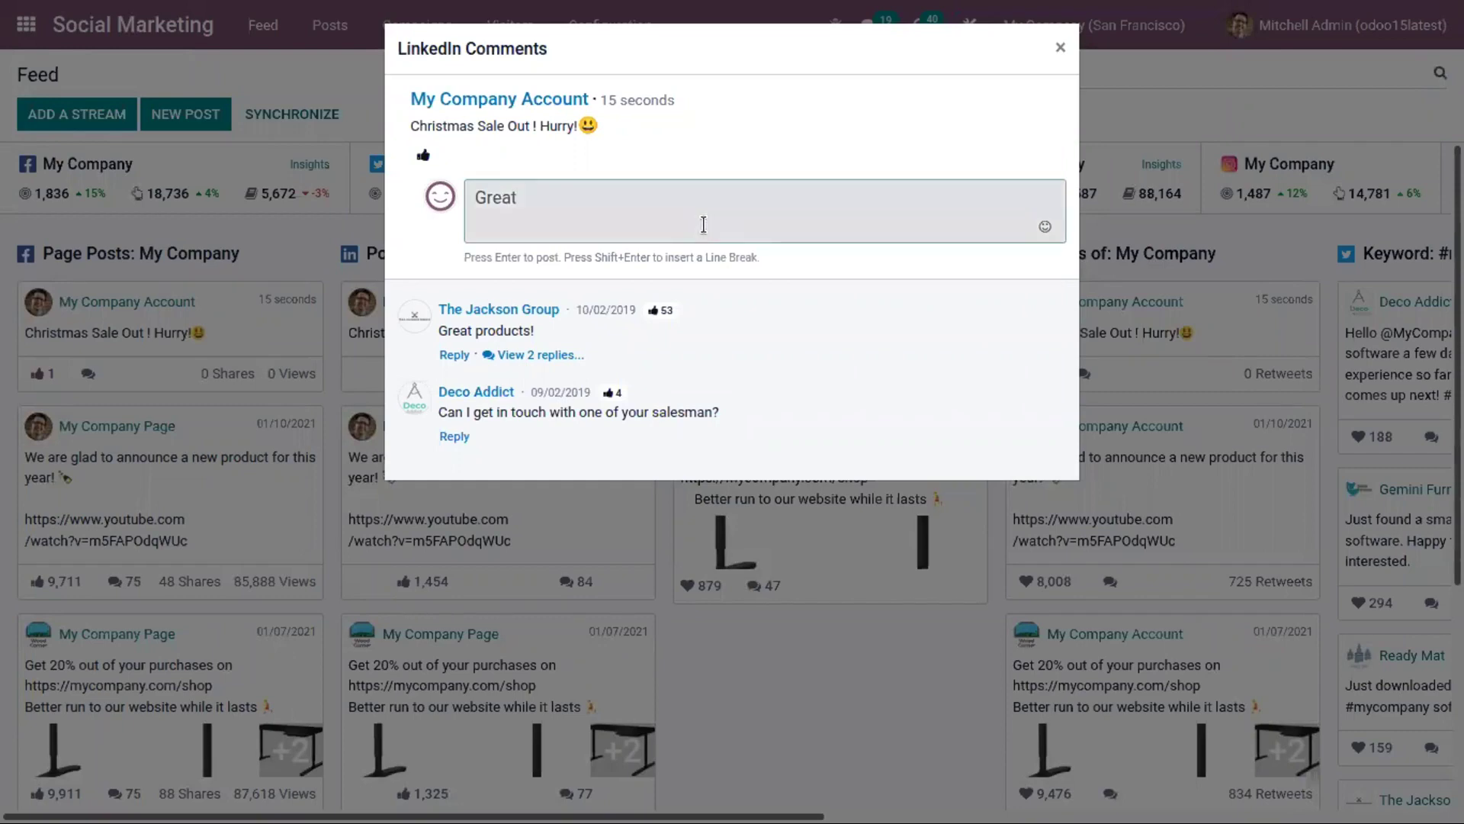
left_click(1060, 48)
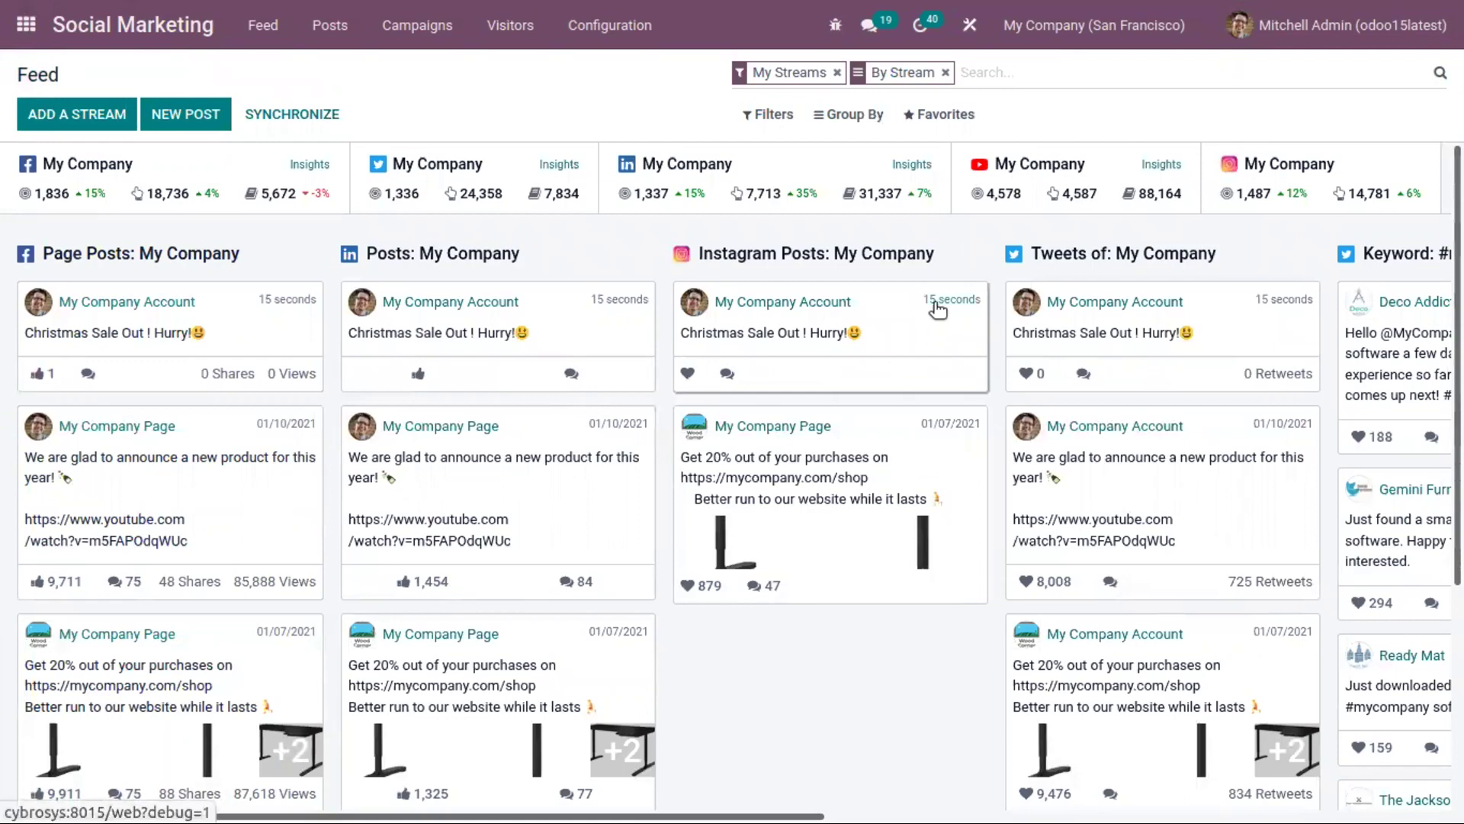
Step: Filter the social posts by the [Facebook] My Company account and the Posted status
left_click(330, 25)
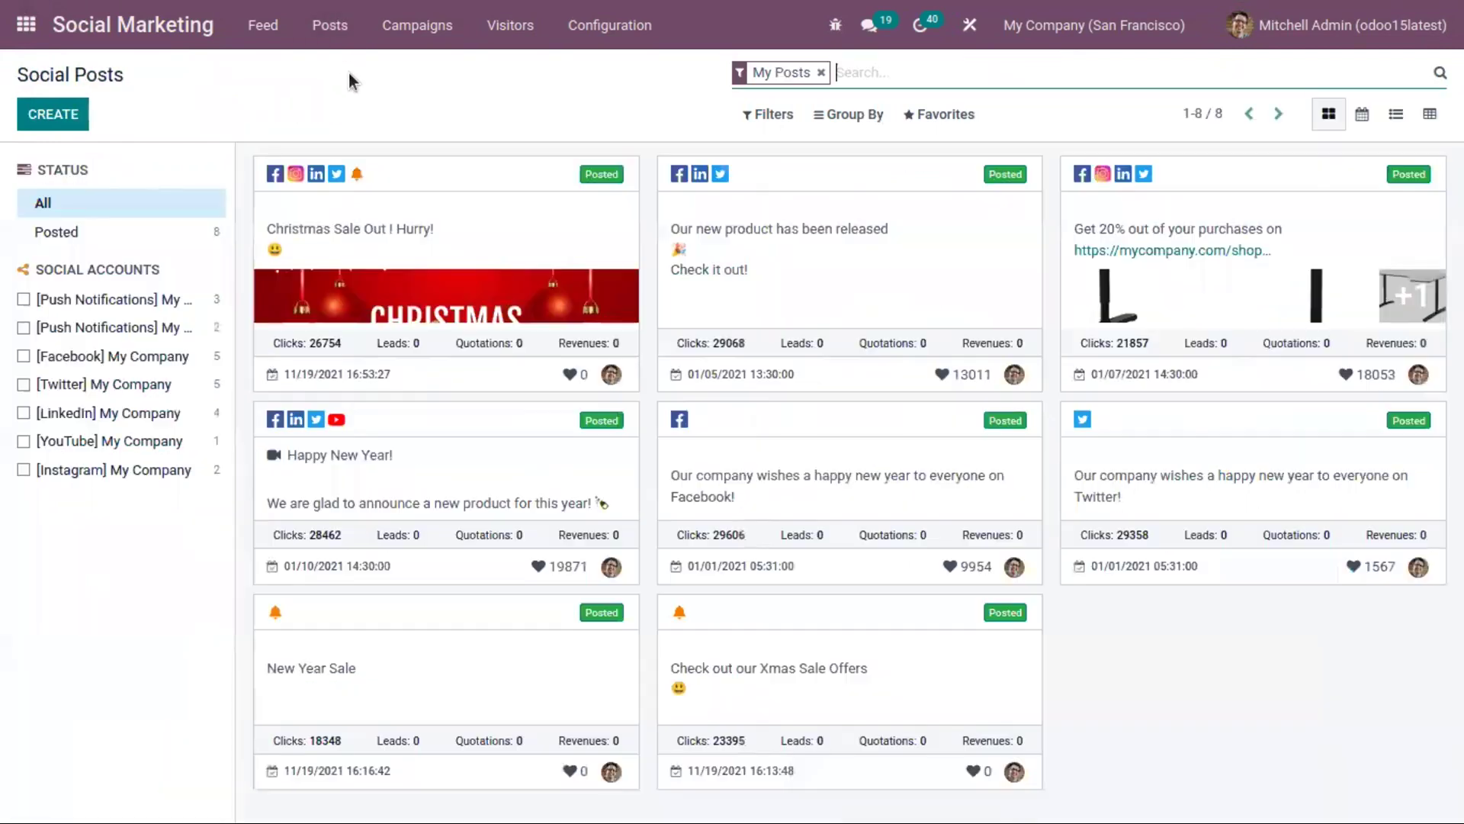
left_click(147, 368)
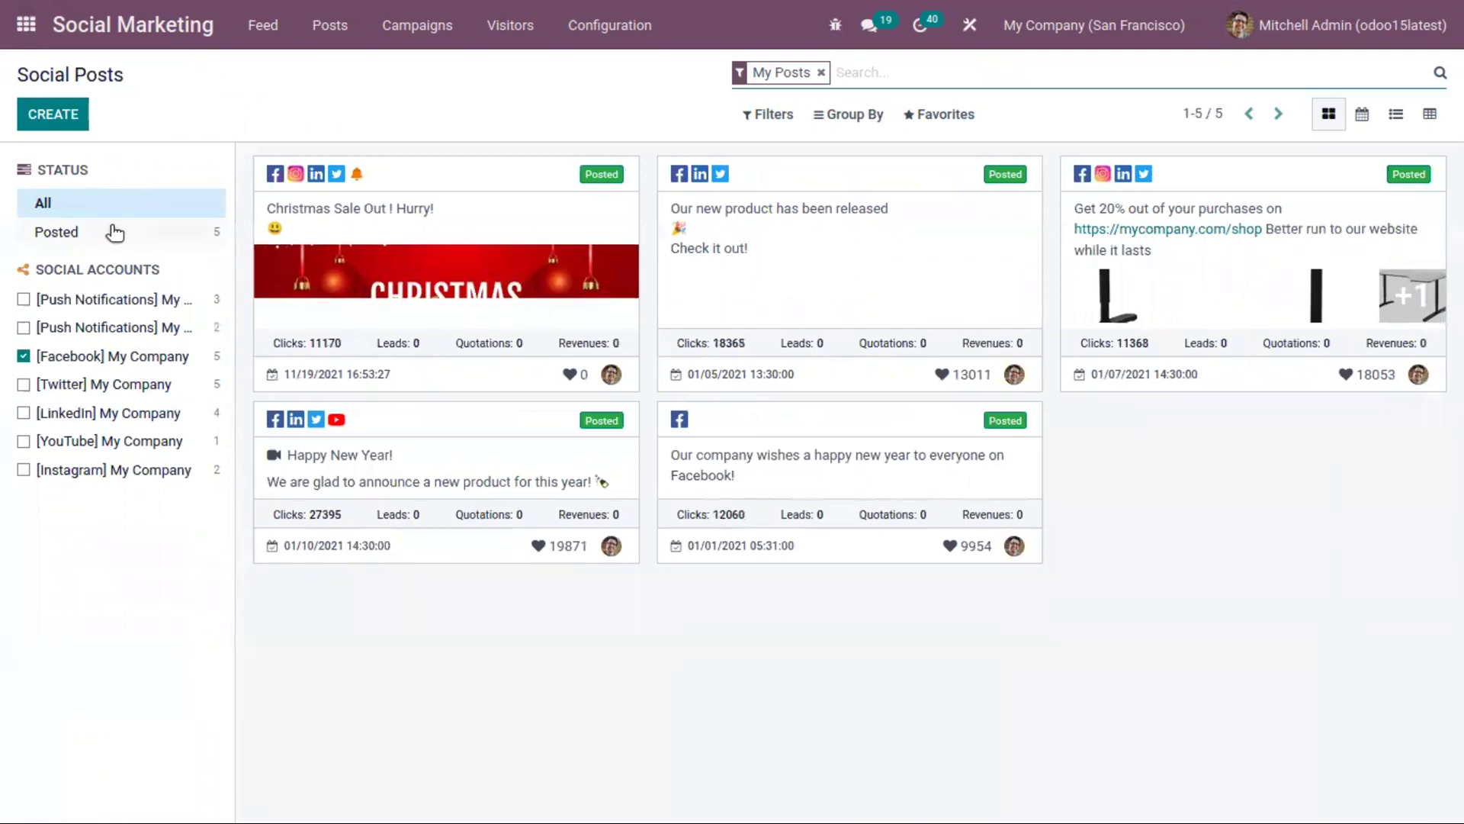
left_click(111, 232)
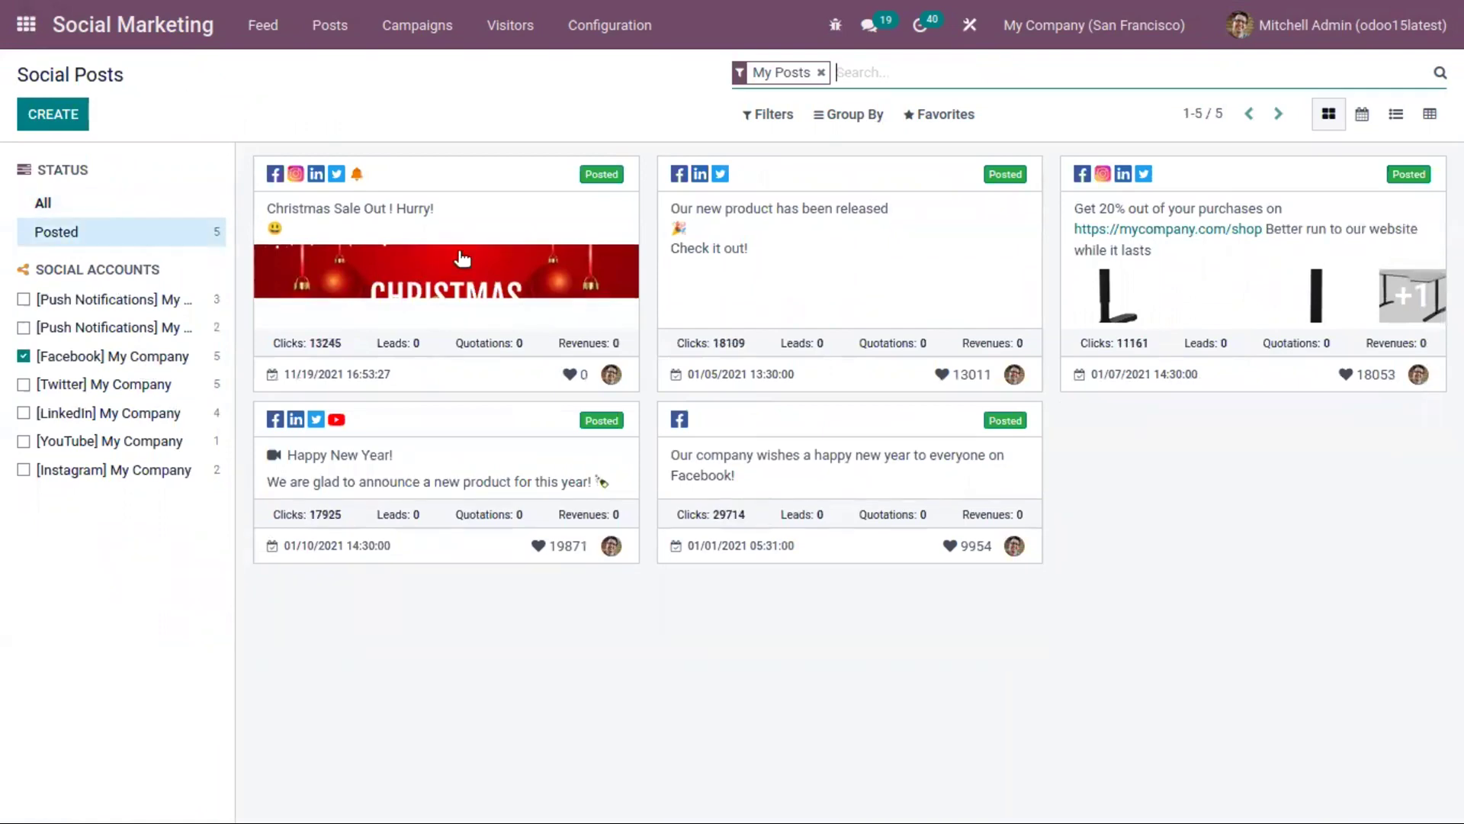
Step: Examine the recipient types and mailing lists offered in a new SMS for the XMas Promo campaign, and return to the campaign
left_click(409, 25)
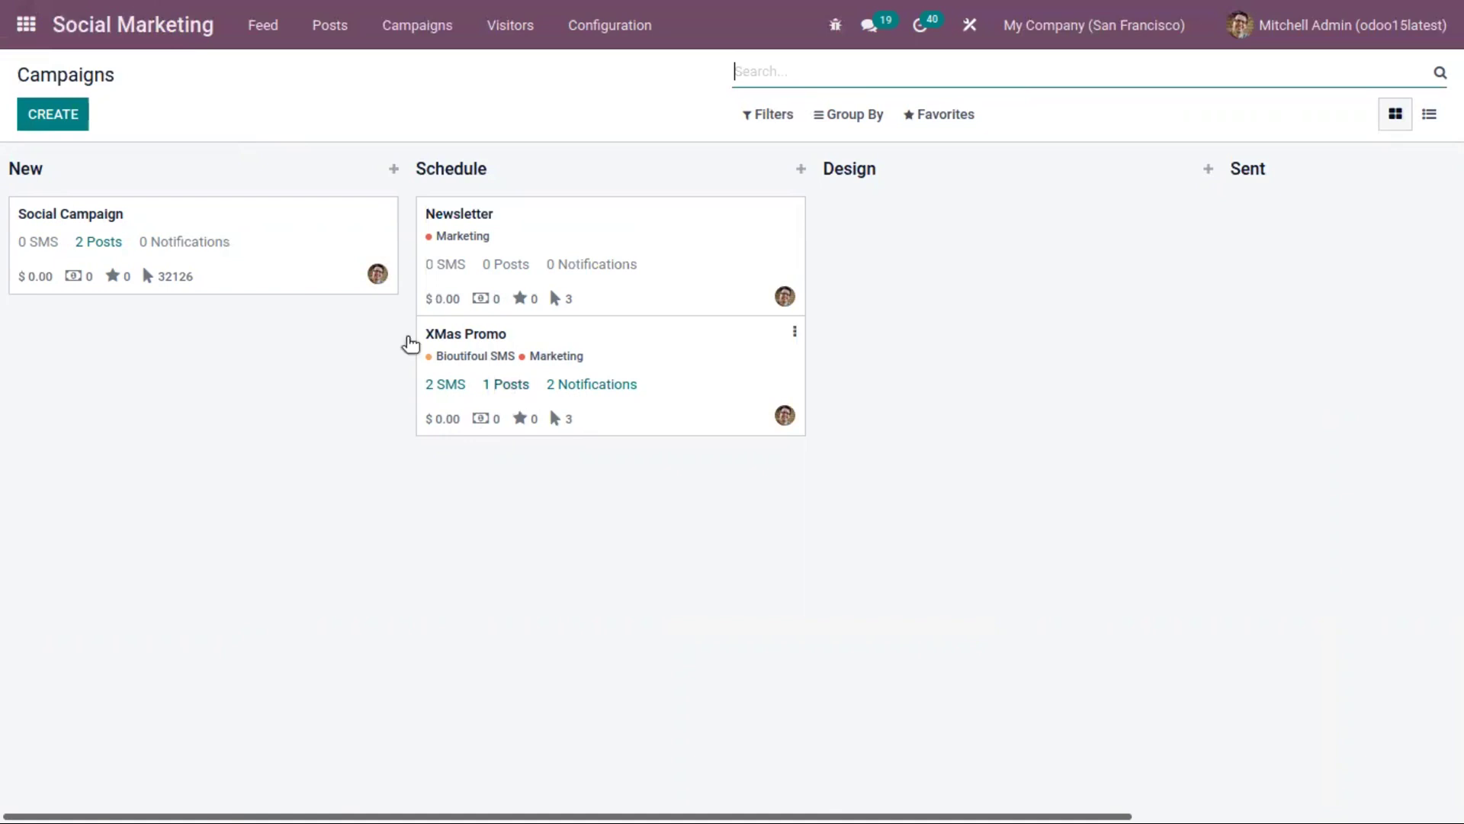
left_click(632, 347)
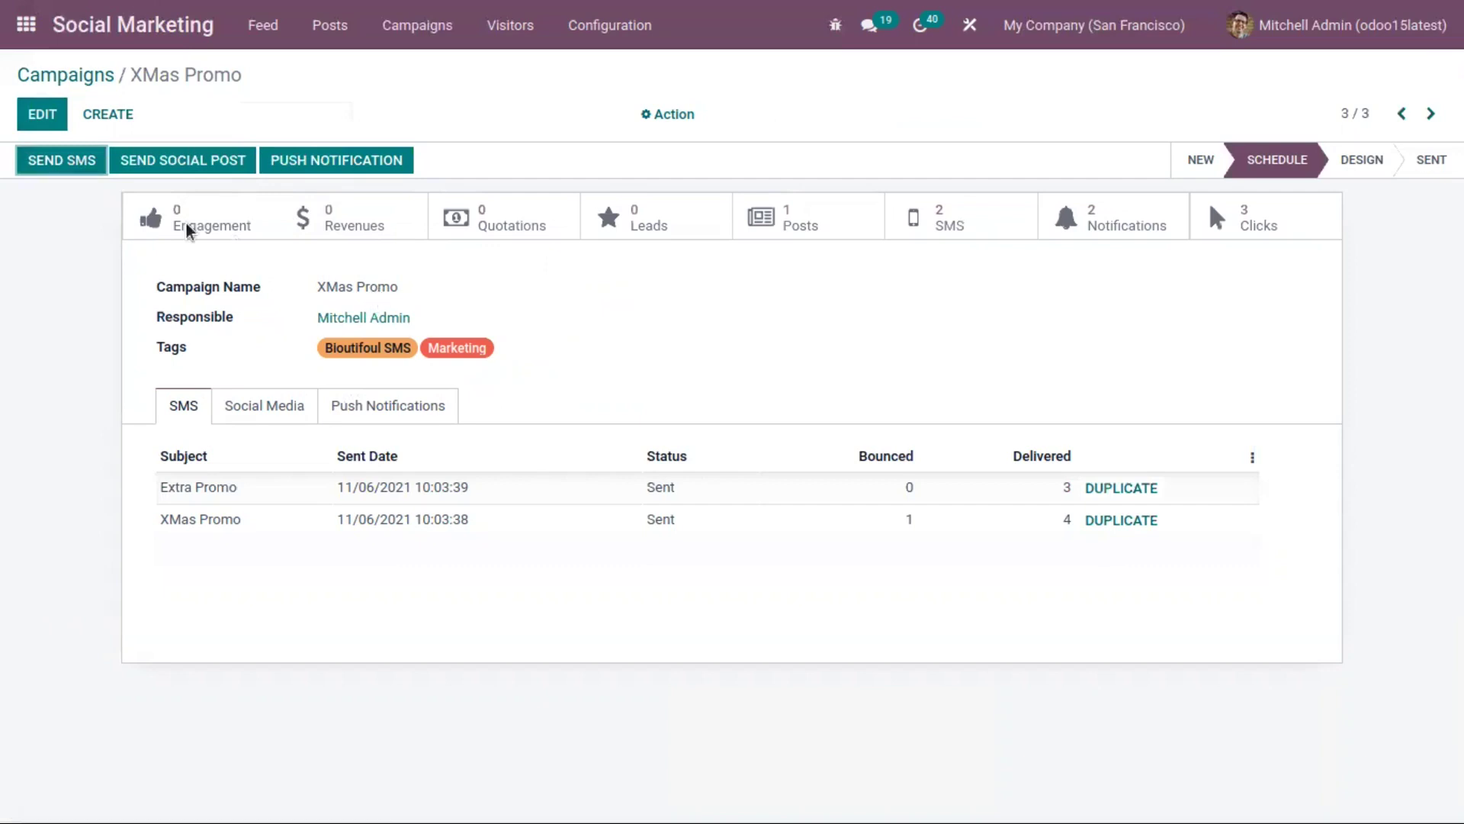
left_click(67, 163)
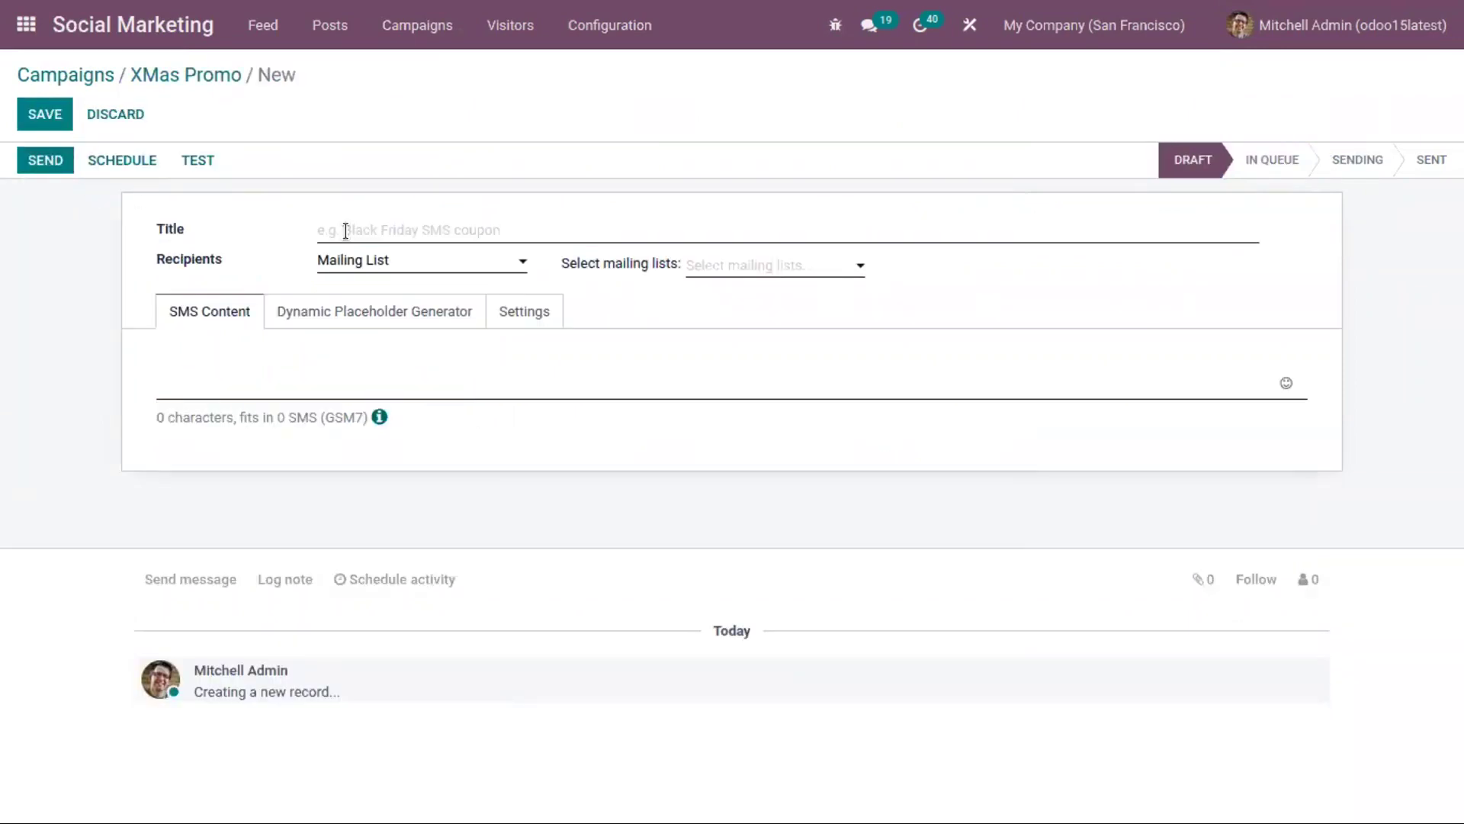
left_click(378, 260)
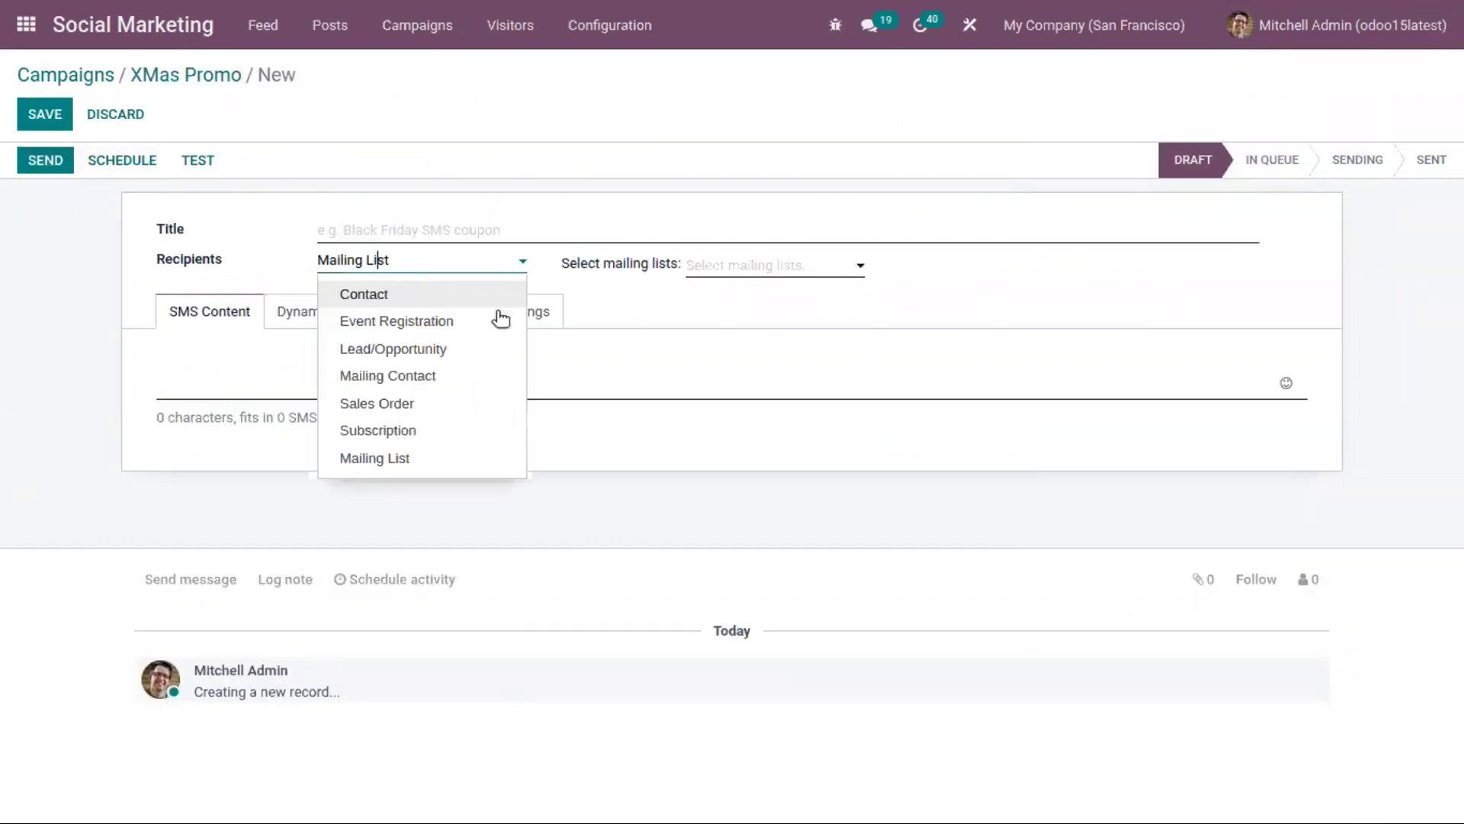
left_click(718, 269)
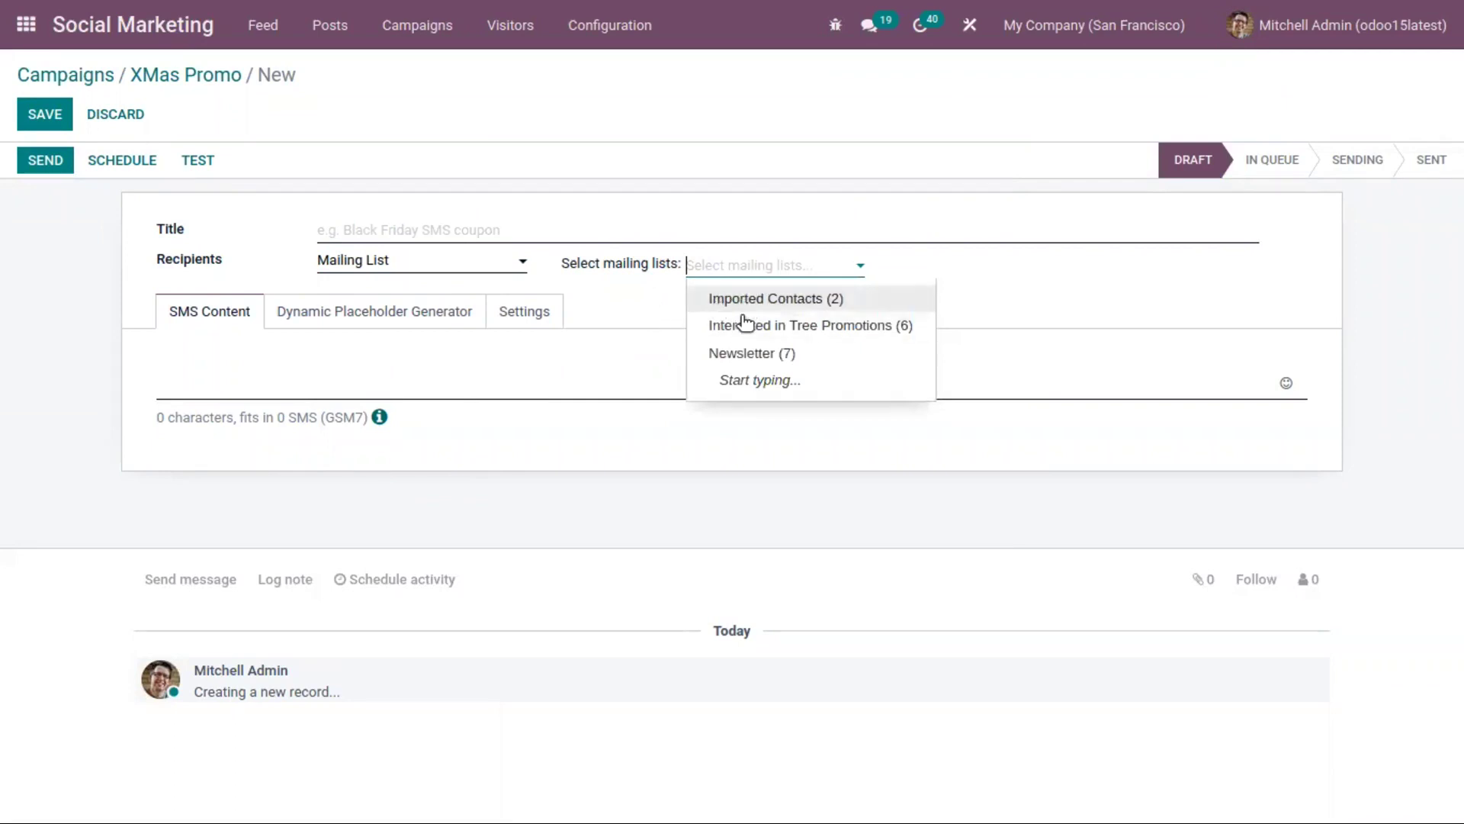
left_click(662, 318)
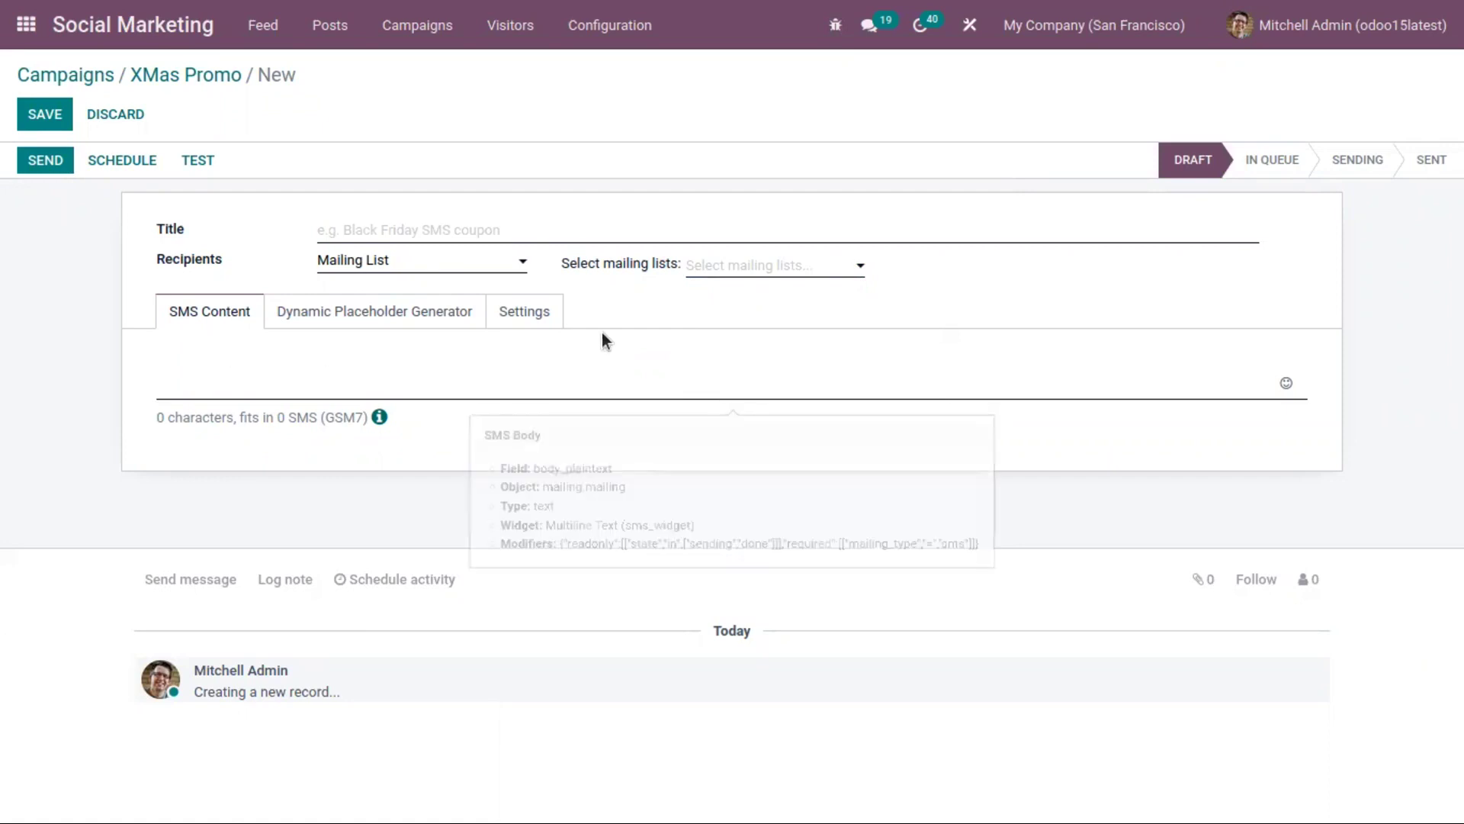
left_click(183, 78)
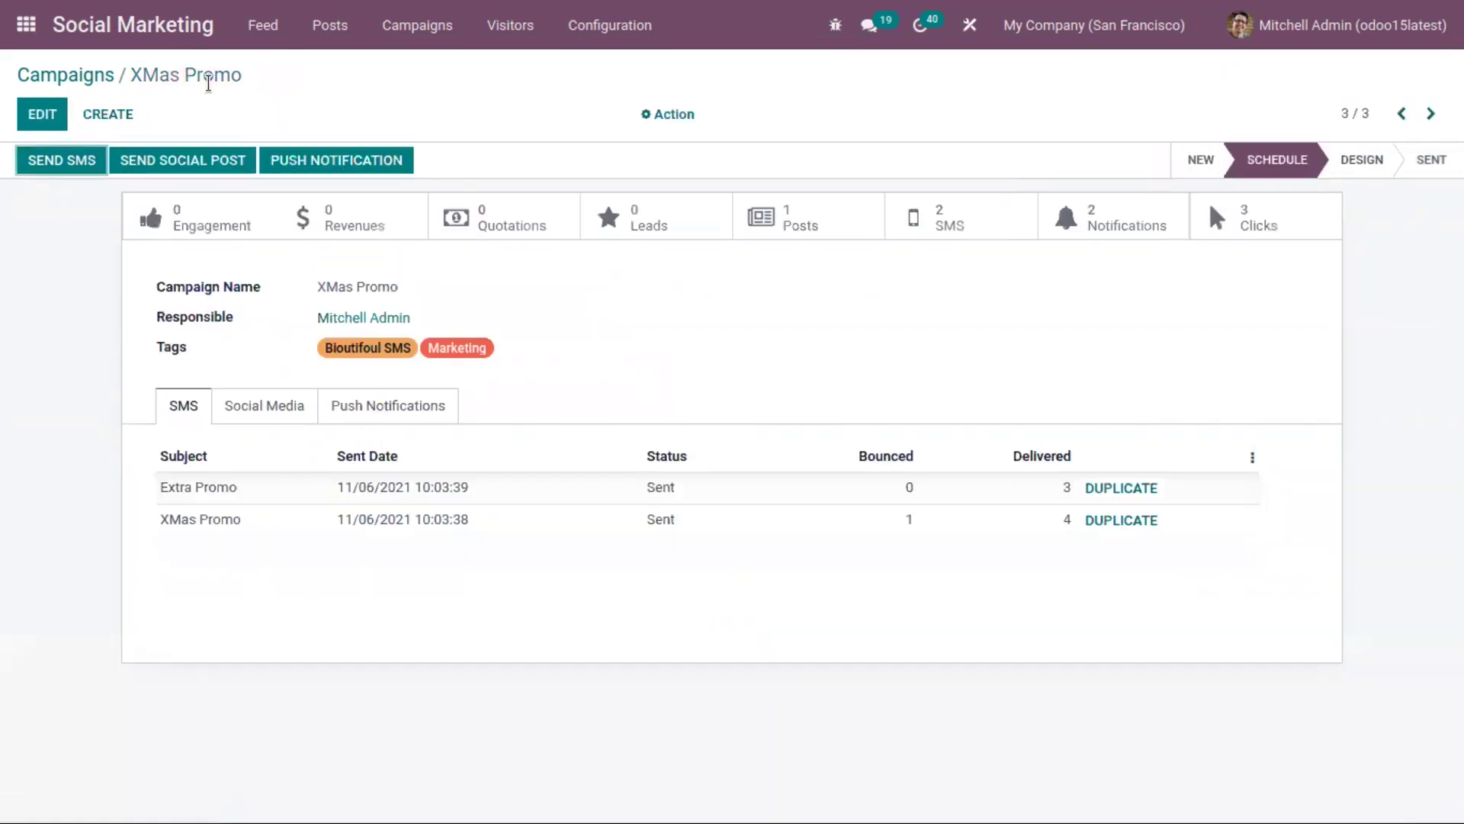
Step: Check the XMas Promo campaign's option to send a social post, and open a new push notification form from the campaign
left_click(195, 162)
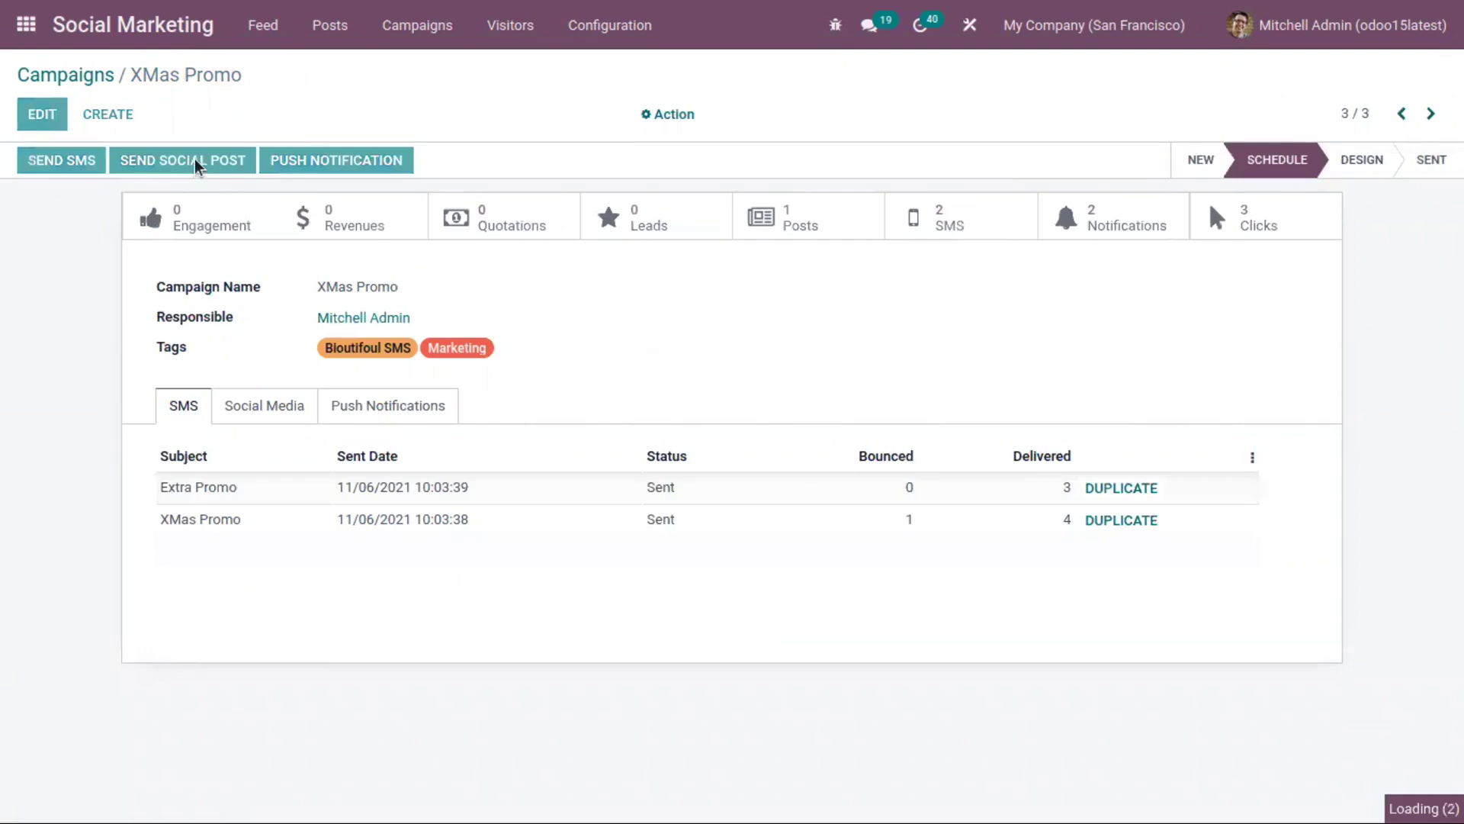
left_click(218, 77)
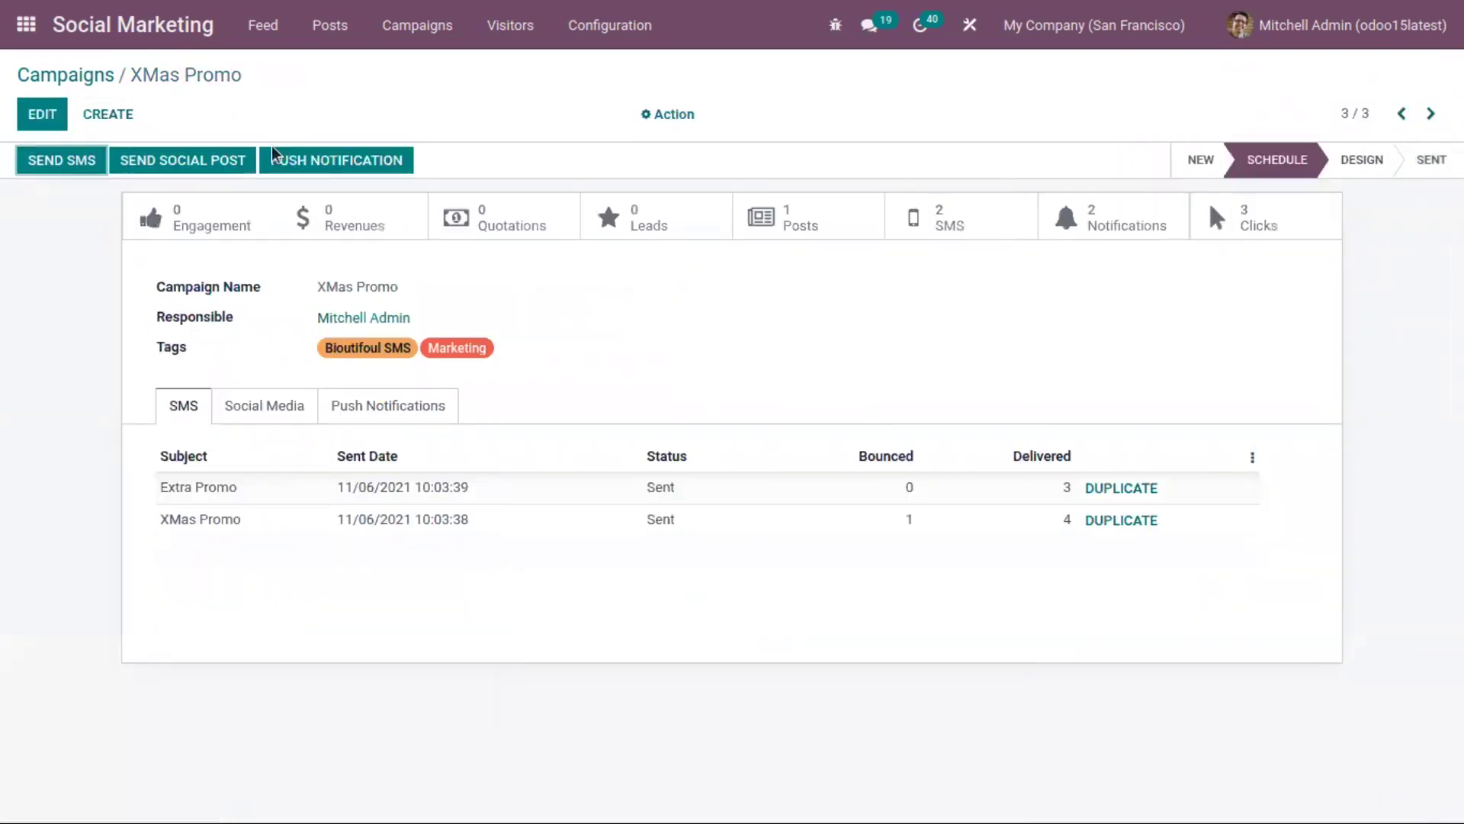
left_click(296, 161)
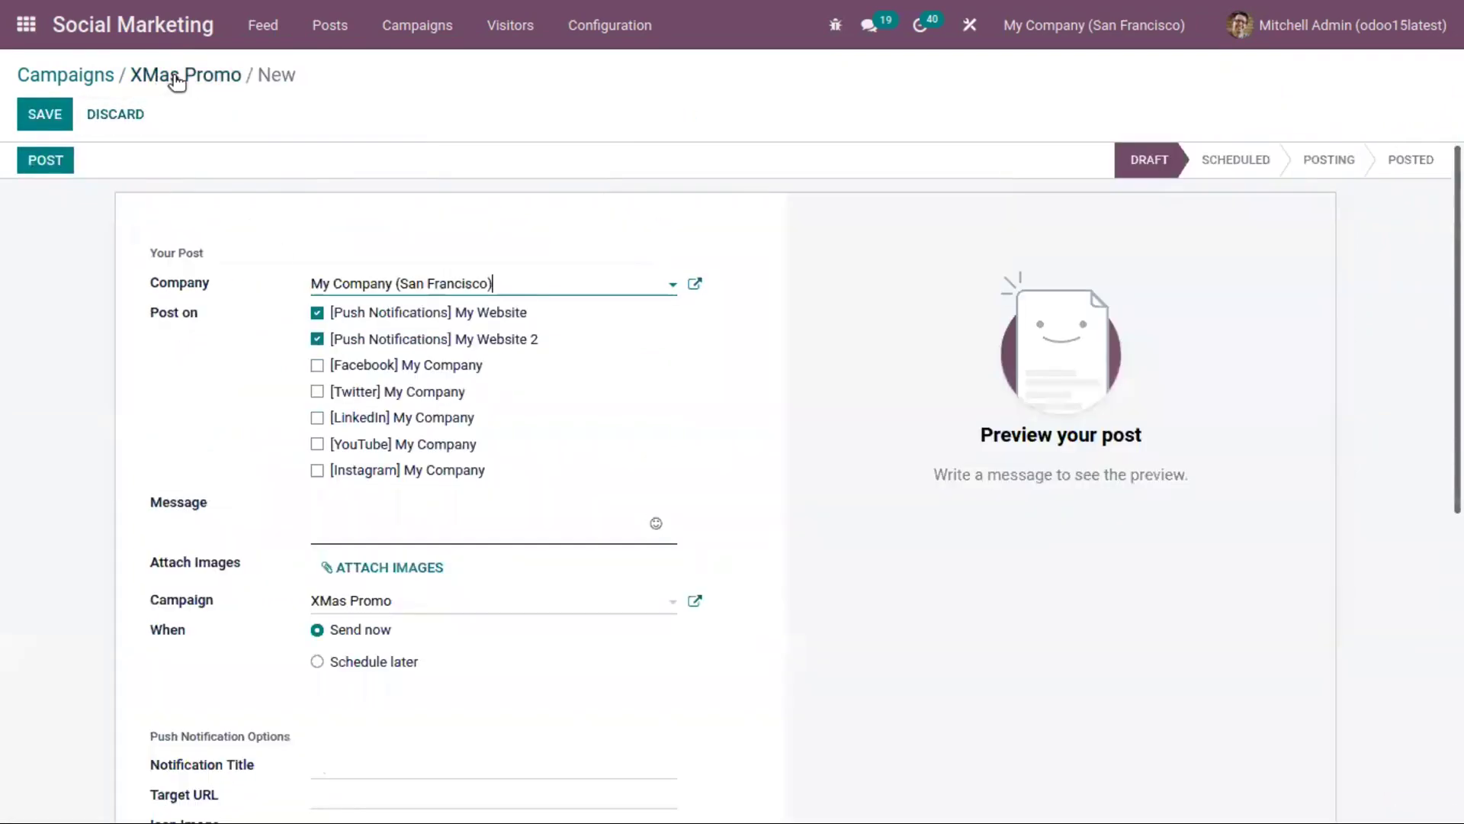
Step: Return to the XMas Promo campaign and look through its social media posts, push notifications and SMS mailings
left_click(179, 76)
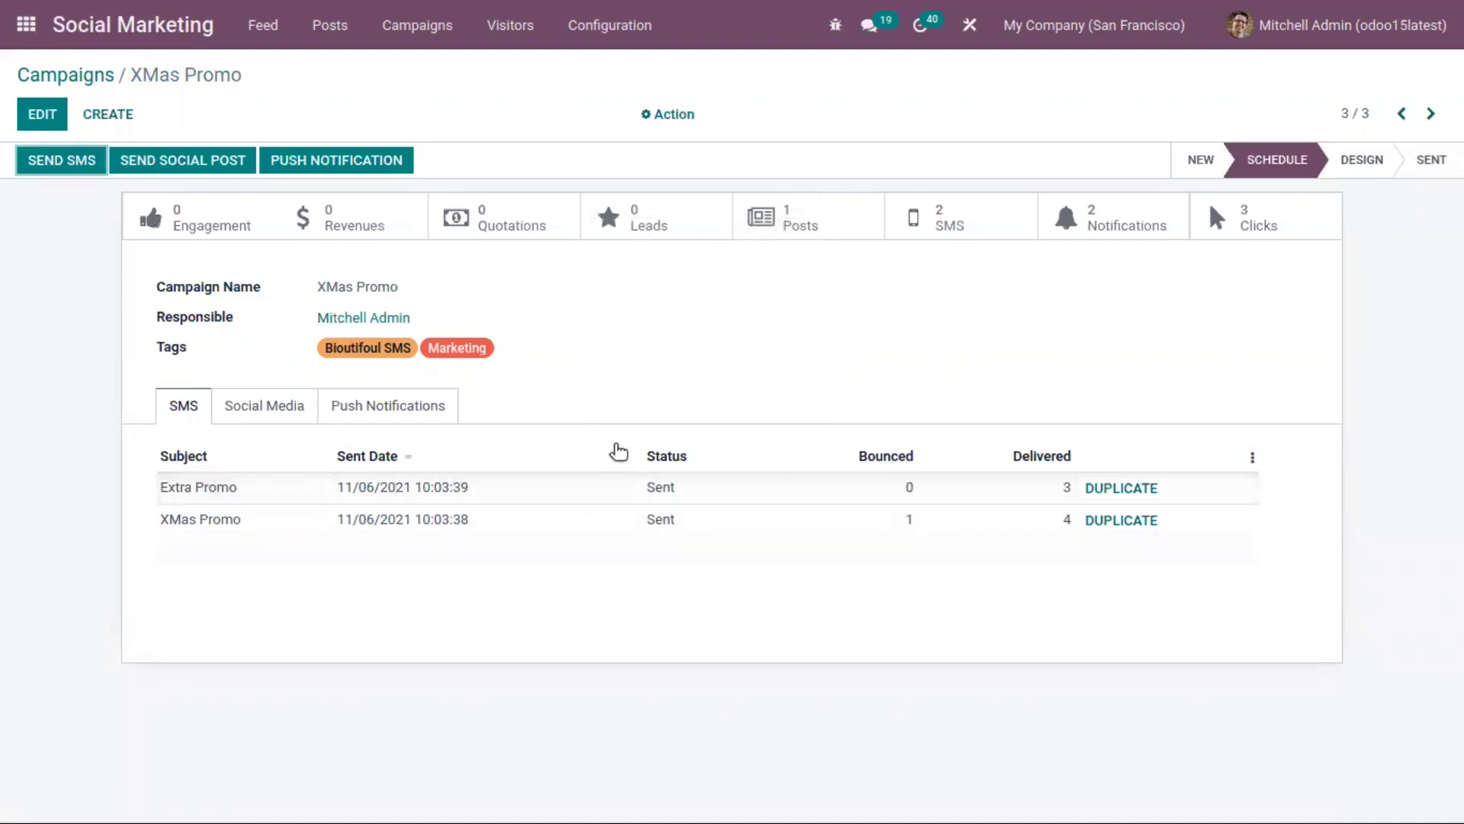
left_click(273, 399)
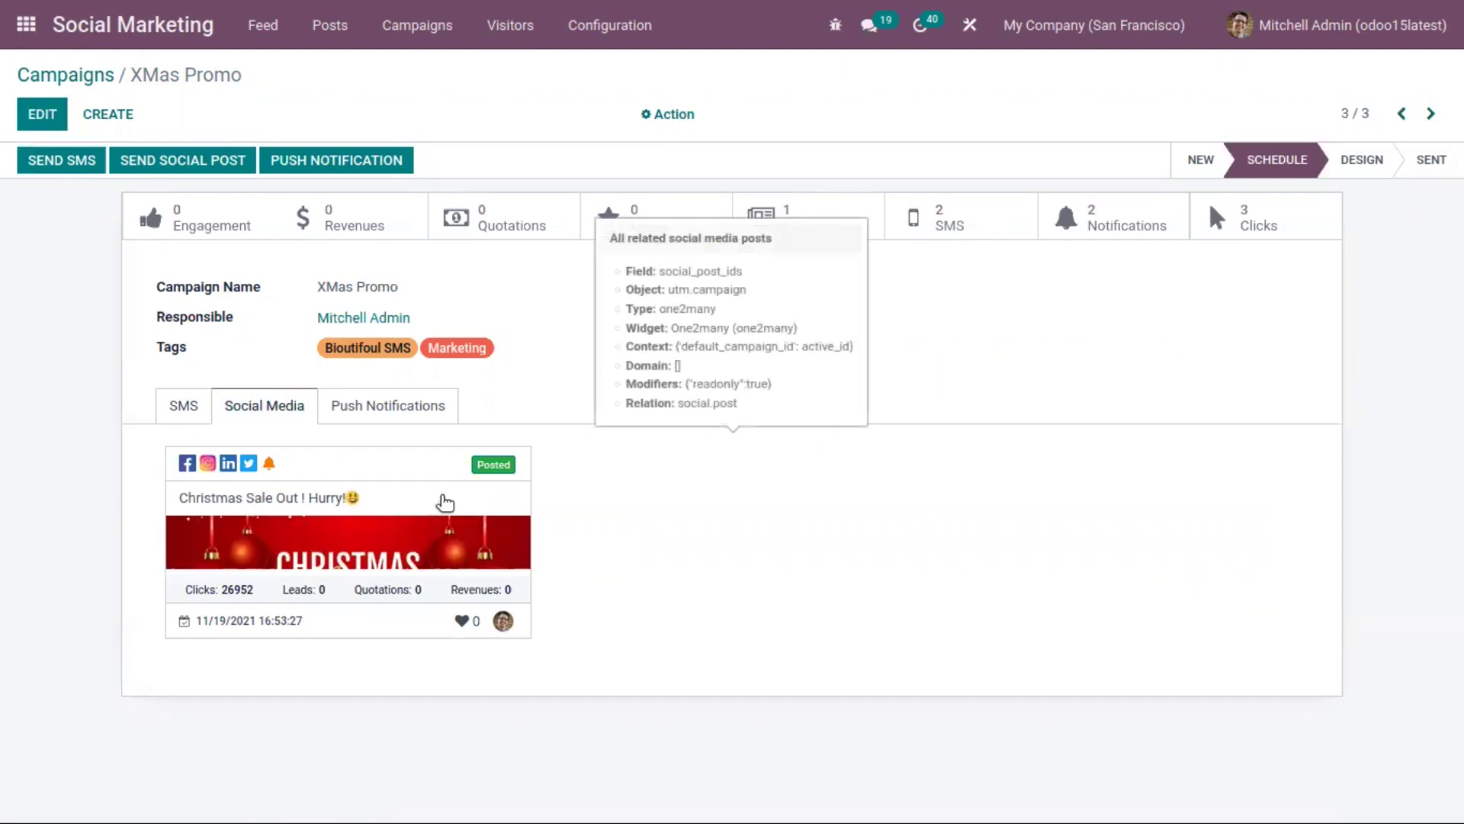
left_click(387, 416)
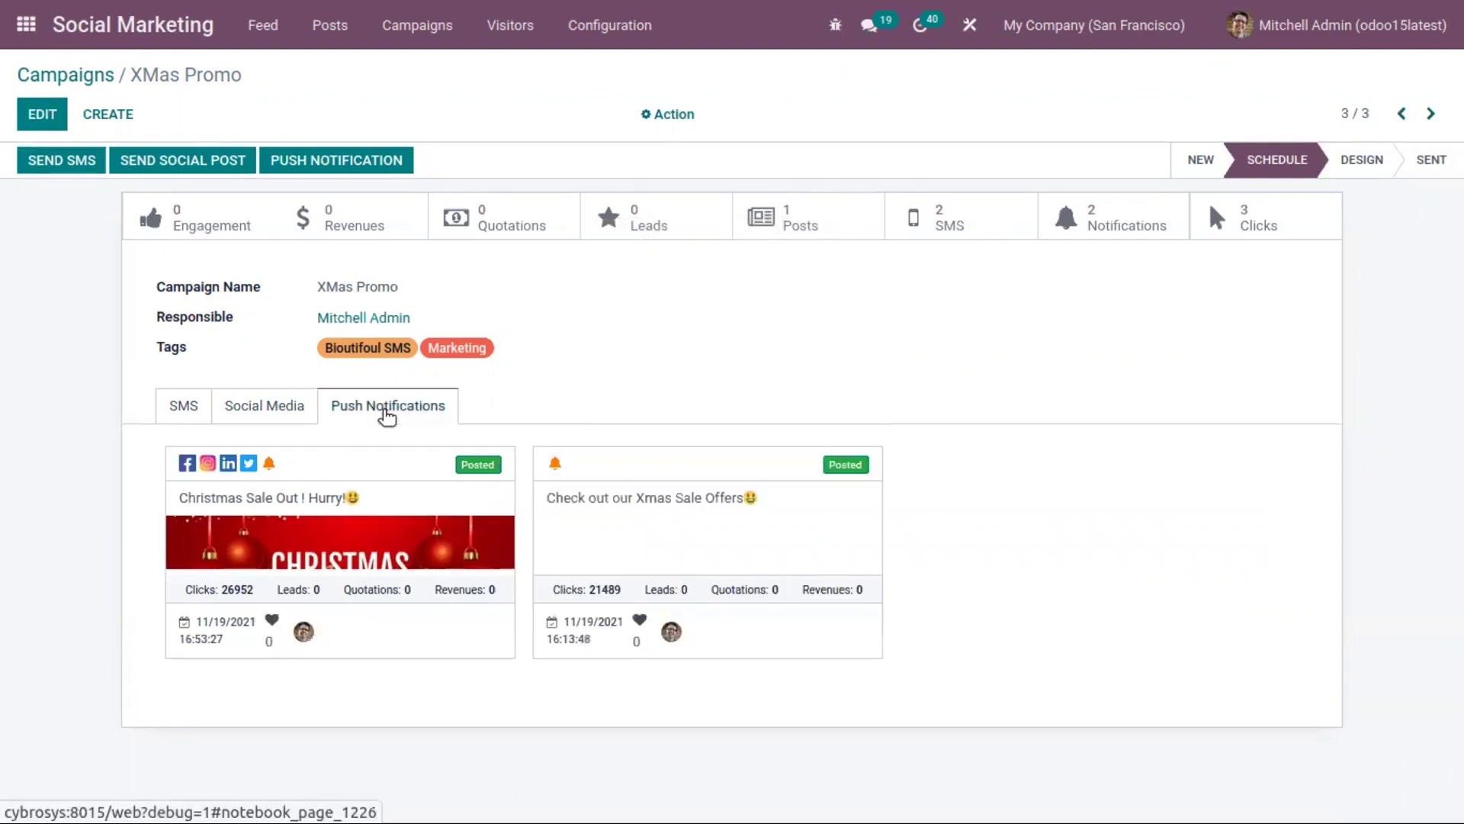
left_click(284, 405)
left_click(187, 401)
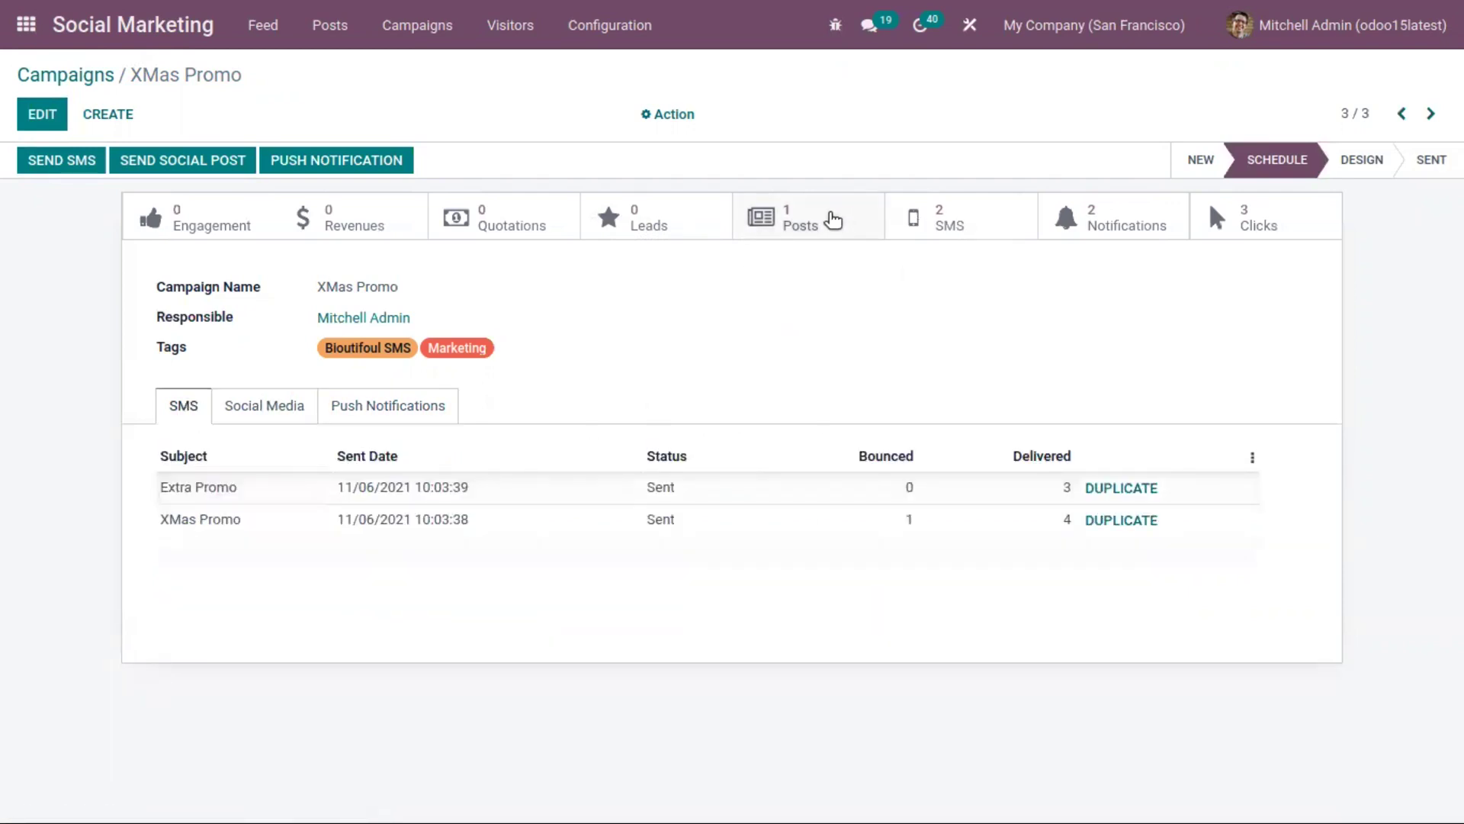
Step: Check the XMas Promo campaign's linked posts, notifications and click statistics, and return to the campaigns overview
left_click(831, 221)
left_click(197, 75)
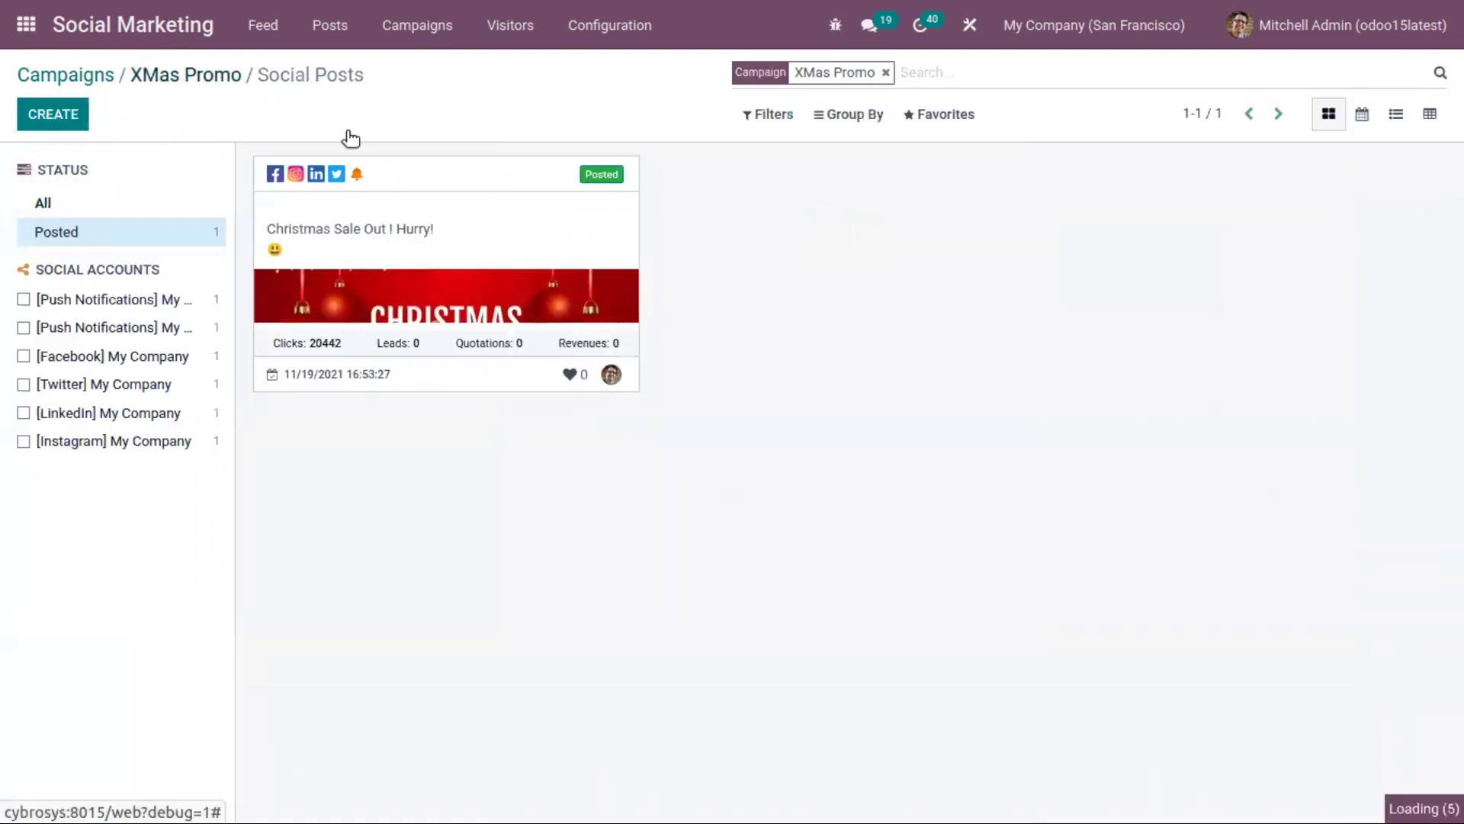
left_click(1114, 222)
left_click(220, 78)
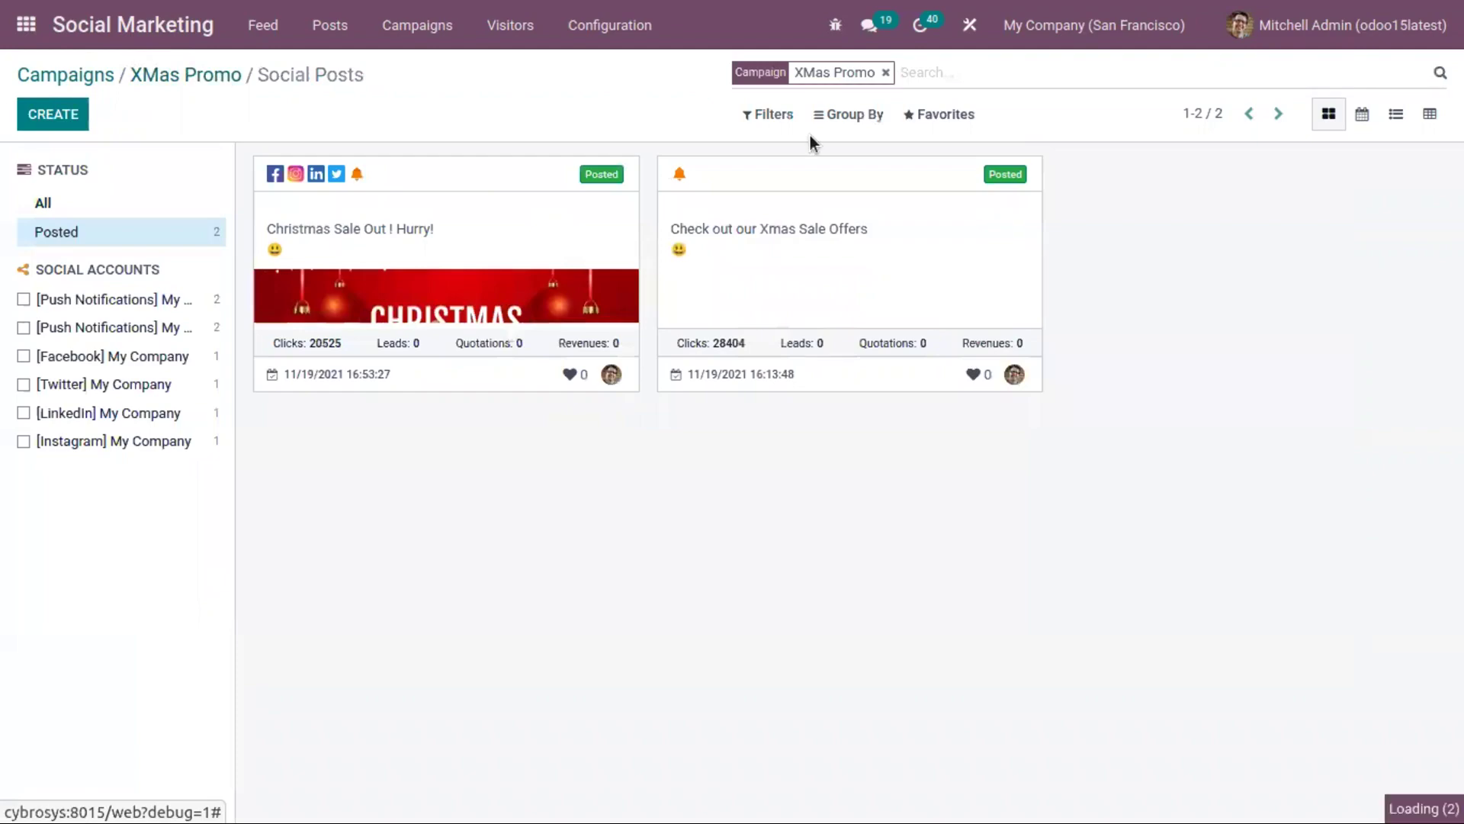
left_click(1212, 220)
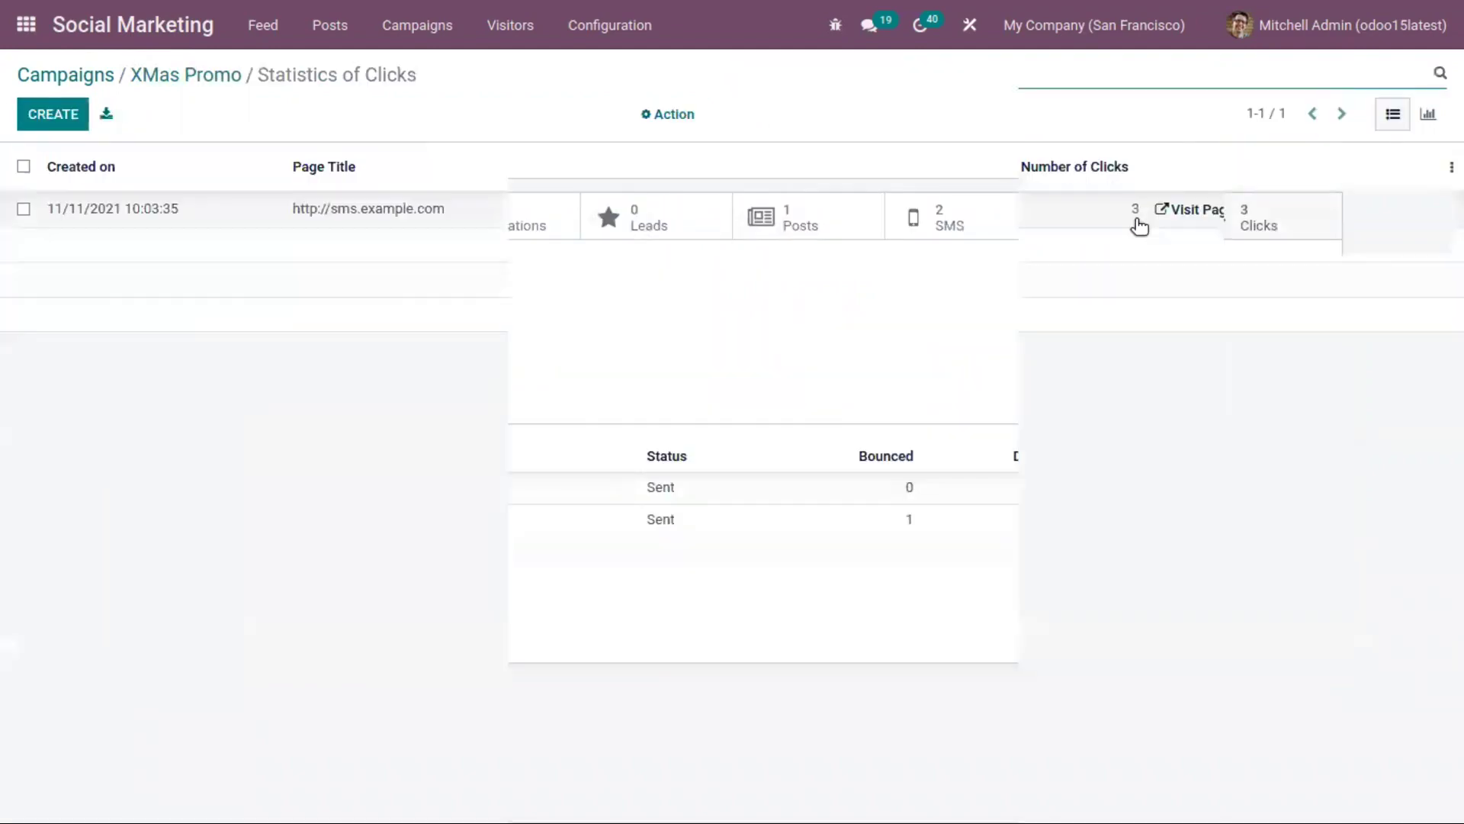
left_click(214, 78)
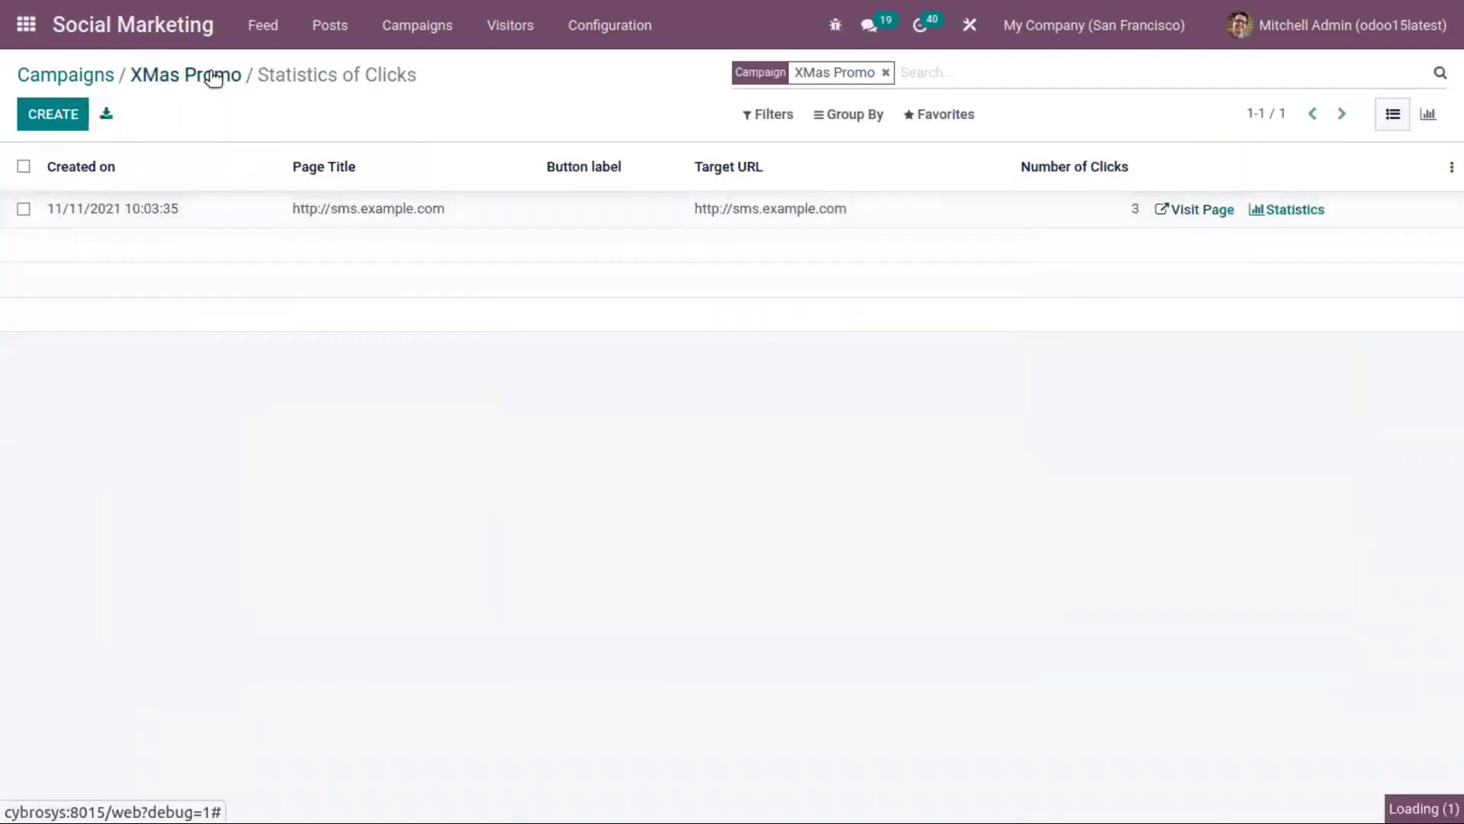
left_click(111, 77)
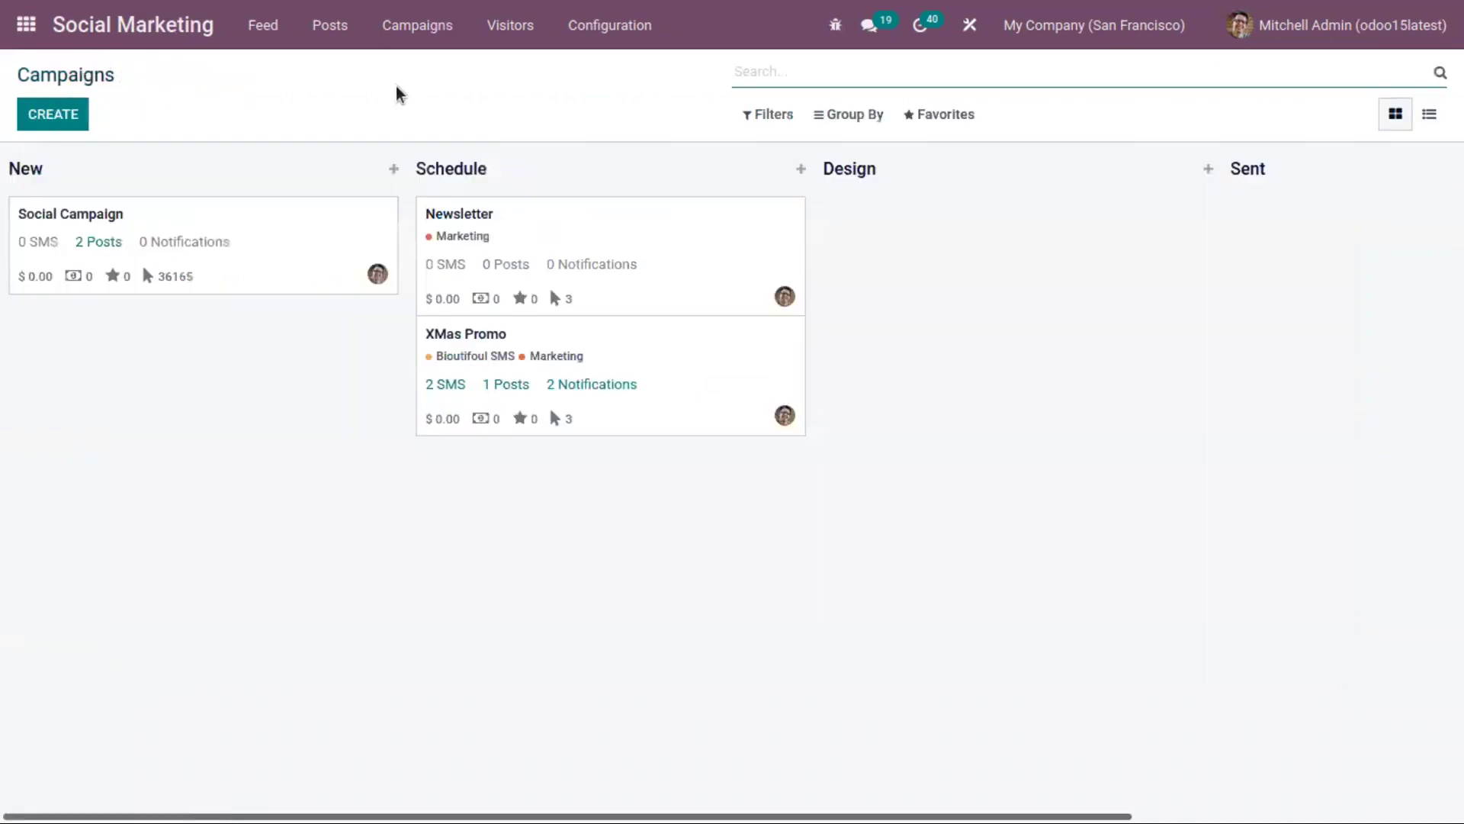
Step: Examine the first website visitor's record and page views history, and return to the visitors list
left_click(505, 23)
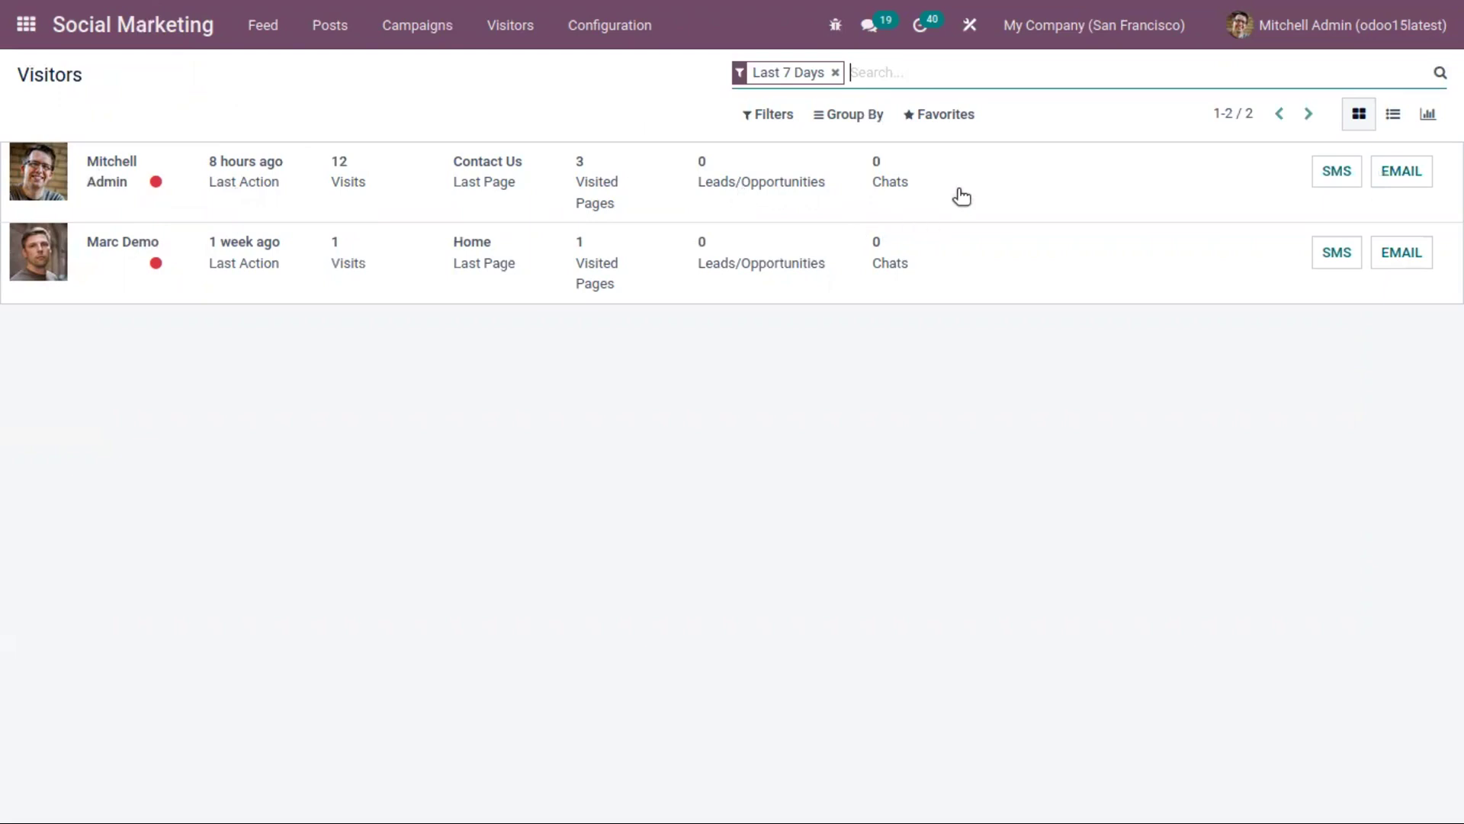
left_click(629, 180)
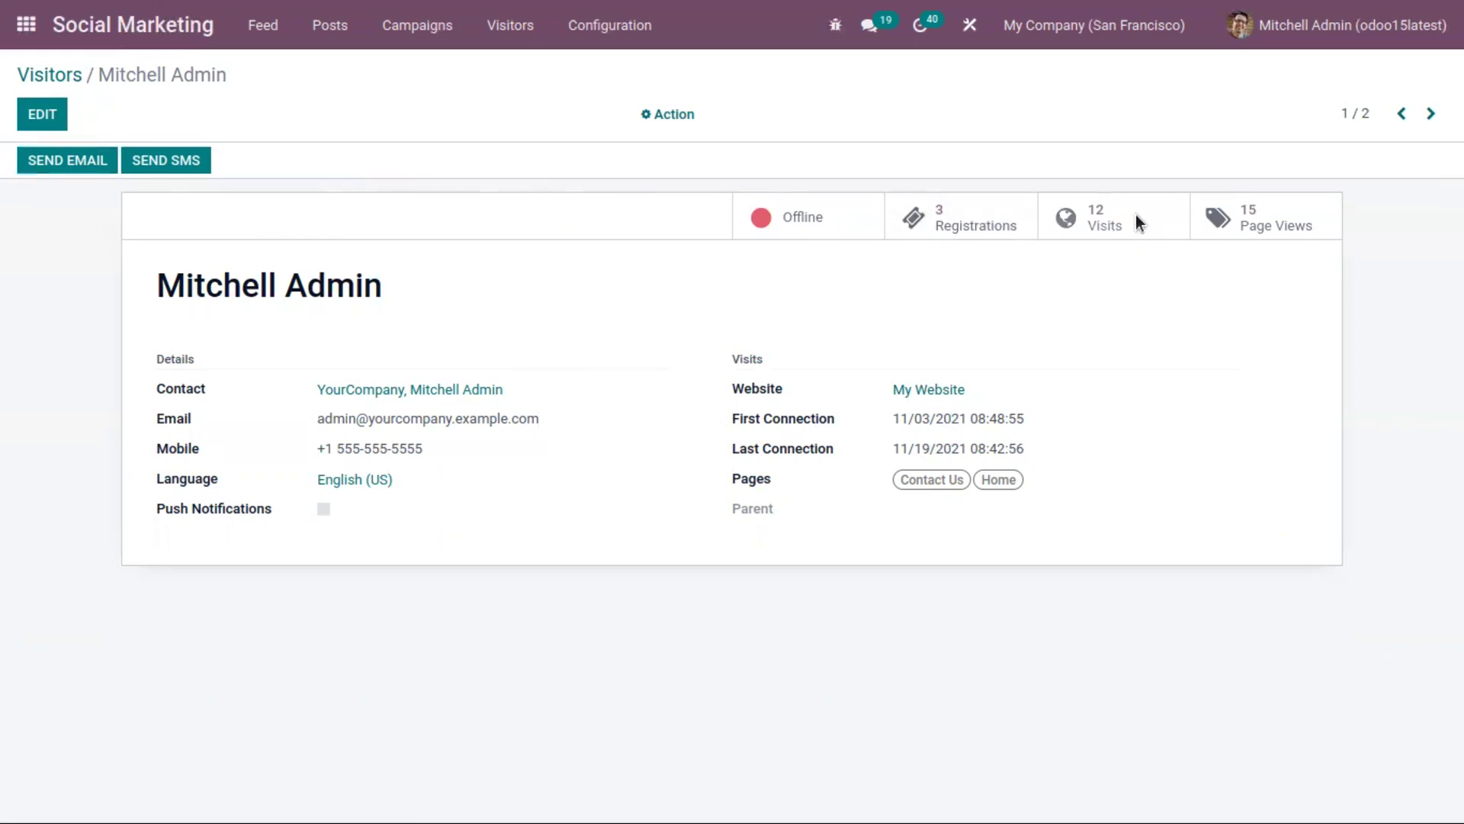
left_click(1211, 217)
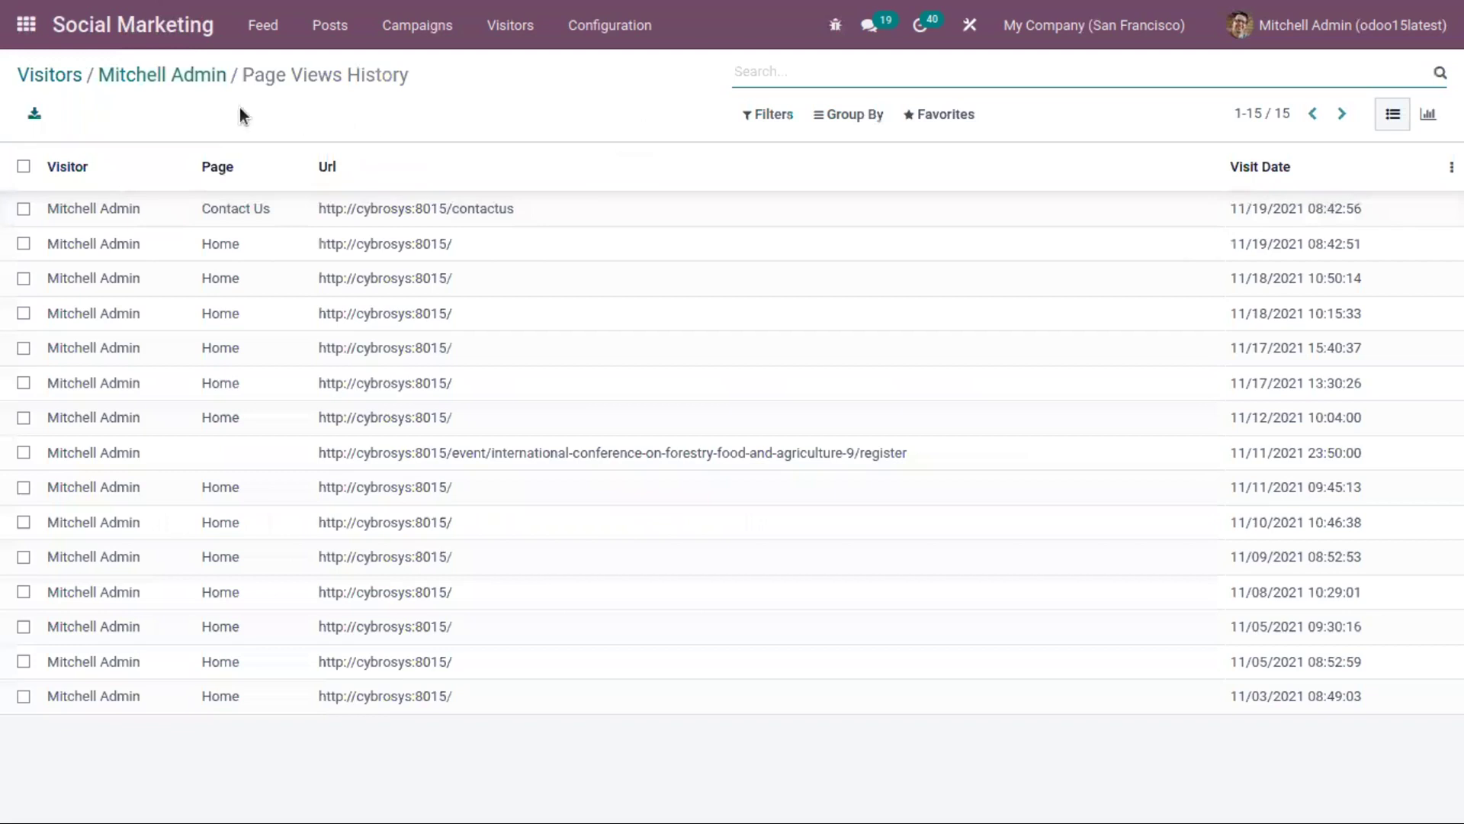
left_click(177, 76)
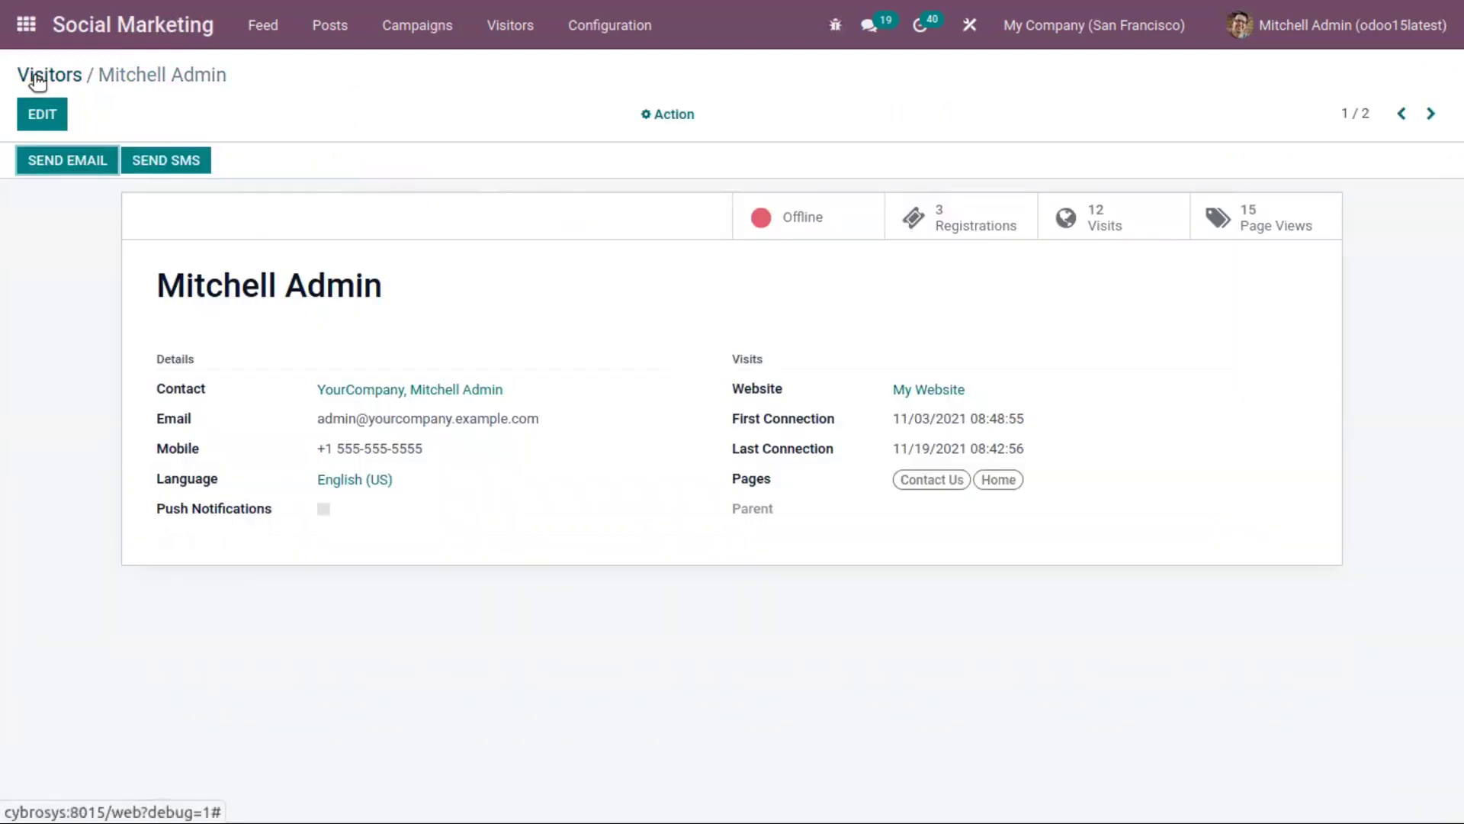
left_click(73, 75)
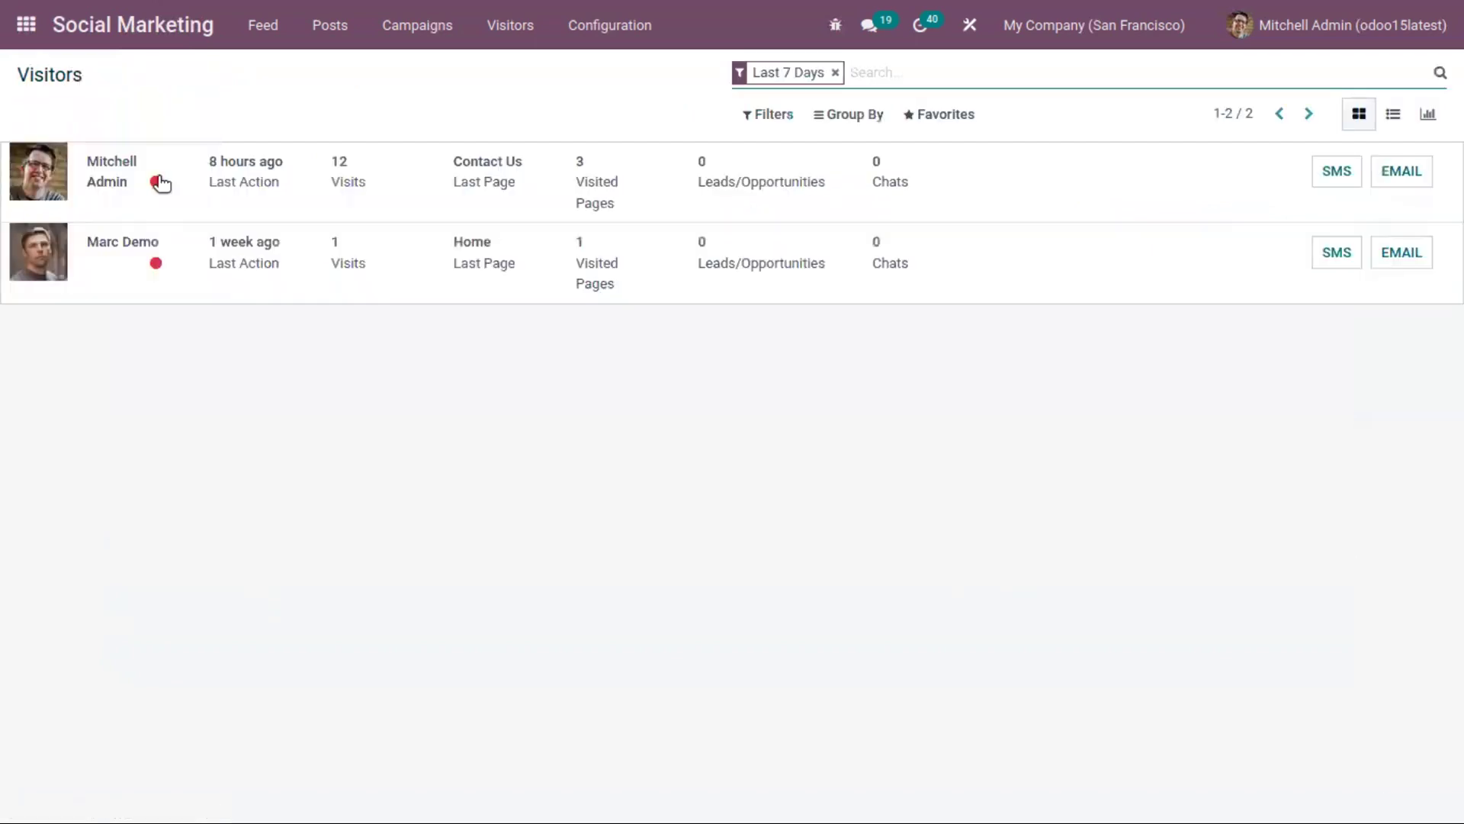
mouse_move(159, 187)
Step: Review the available social media platforms and the social accounts, including the details of the [Facebook] My Company account
left_click(602, 36)
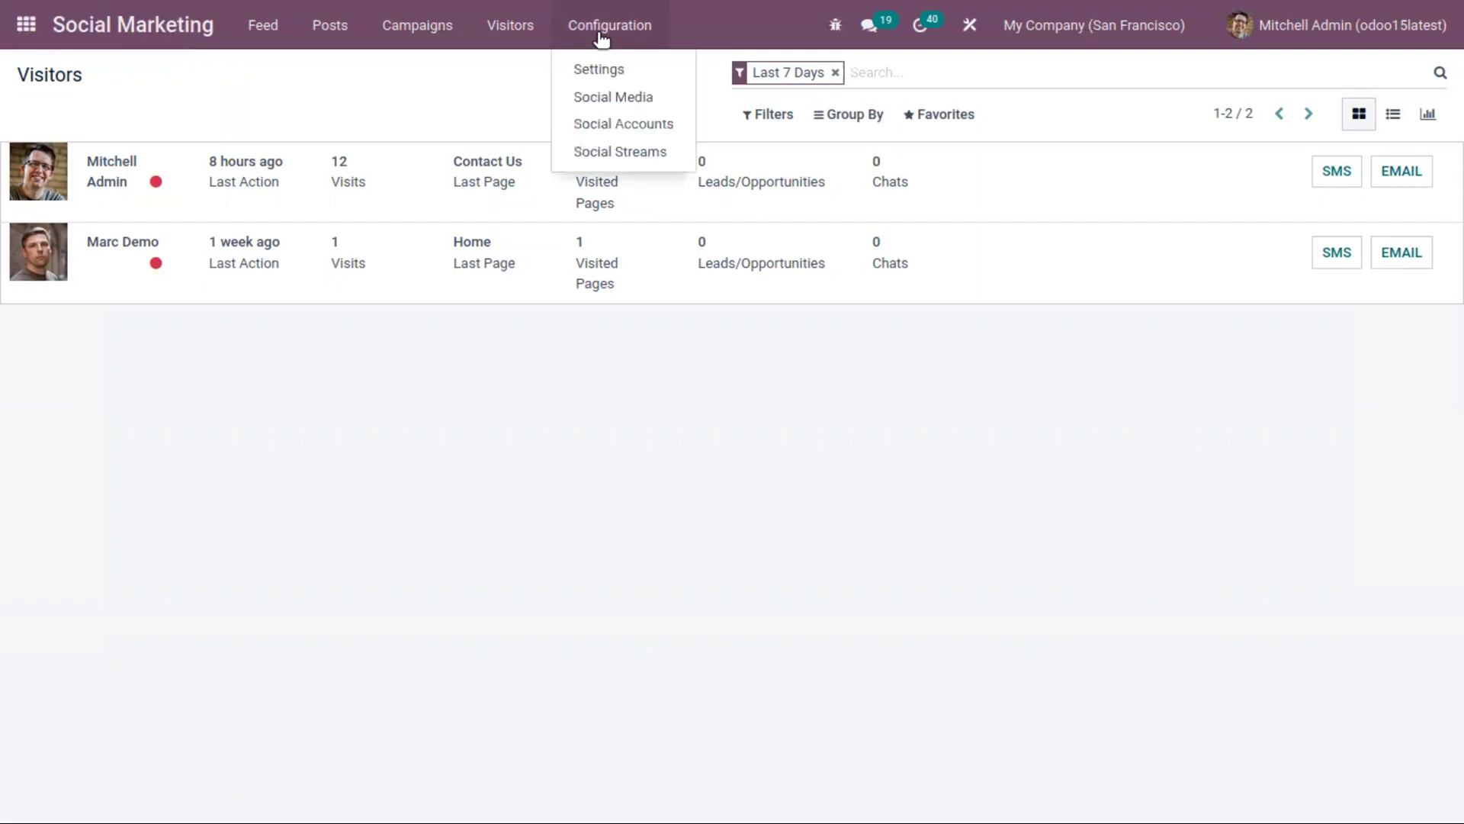
left_click(622, 96)
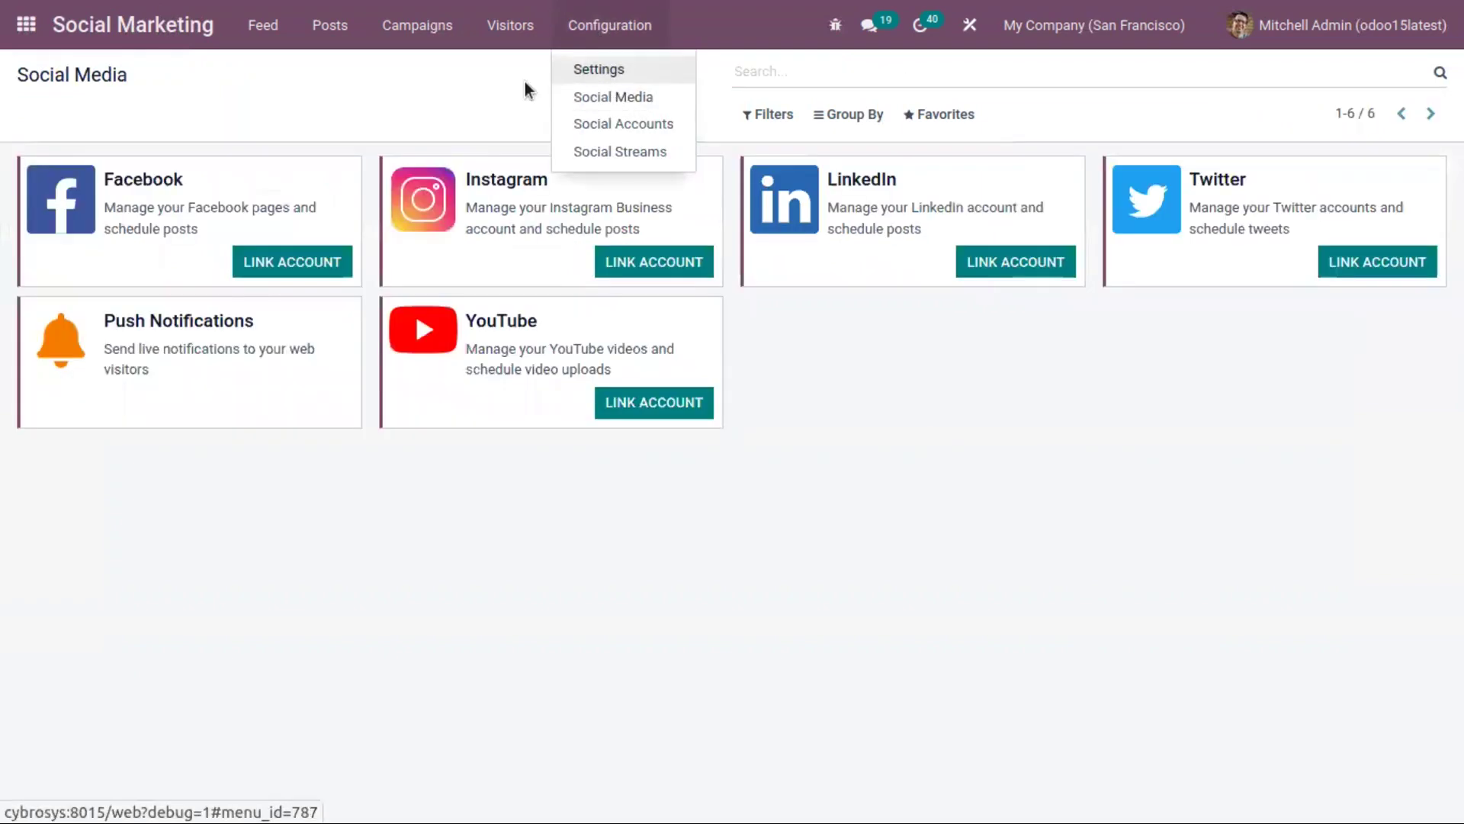
left_click(604, 37)
left_click(600, 122)
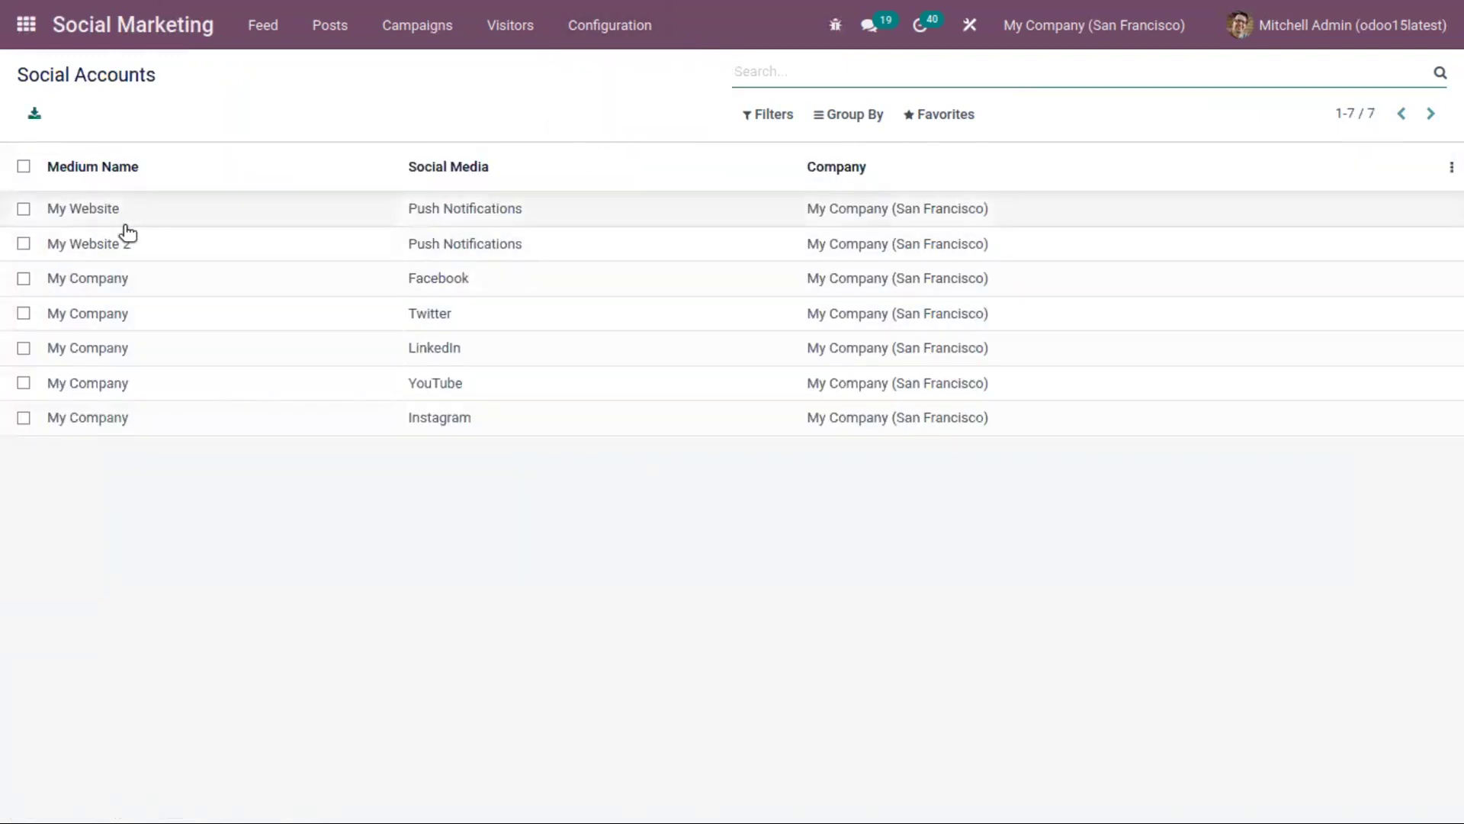
left_click(389, 273)
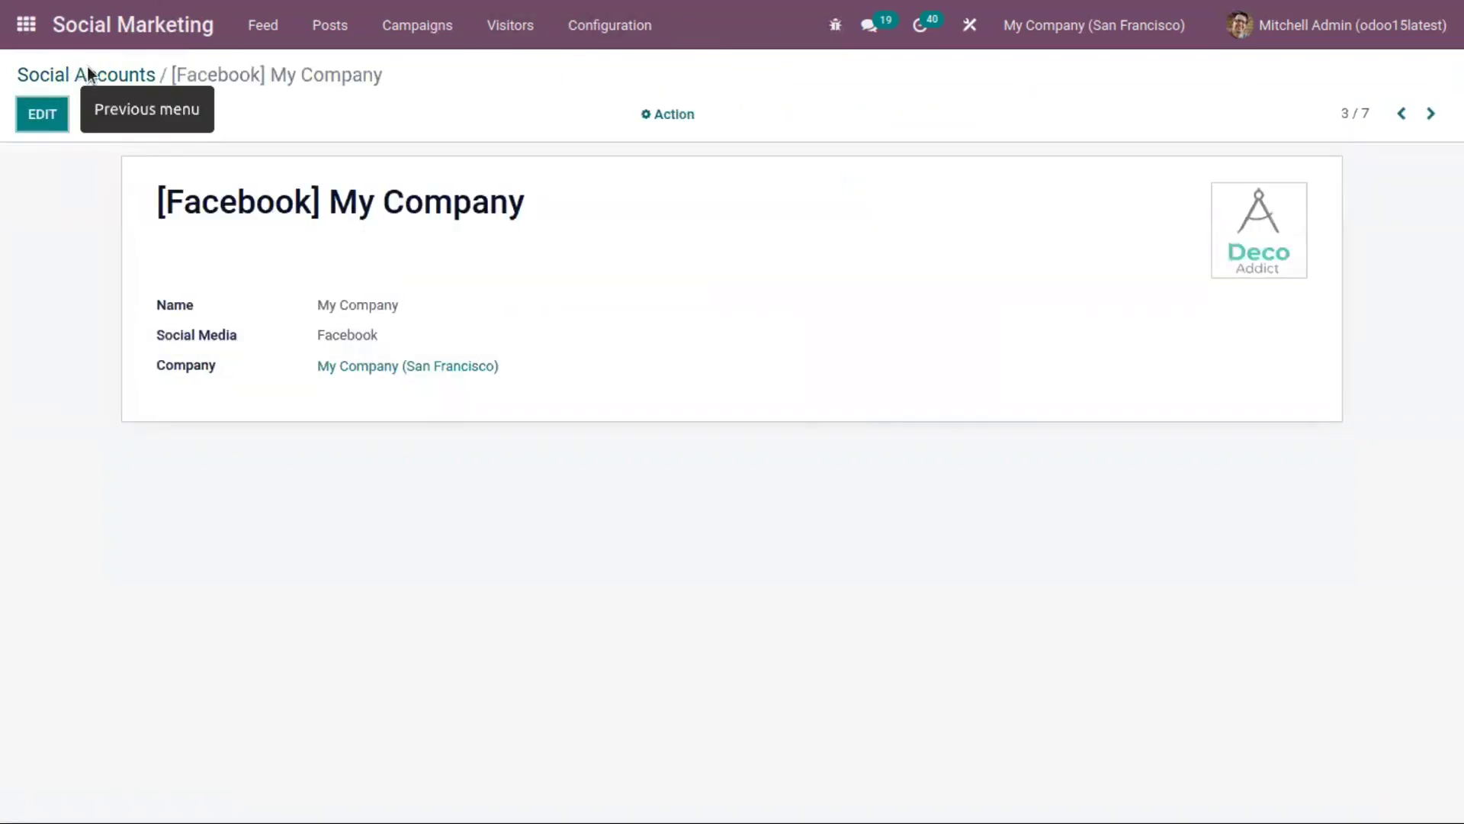
left_click(221, 92)
Step: Examine the social streams, including the Twitter #mycompetitor keyword stream and the Facebook Page Posts stream, and return to the list
left_click(609, 27)
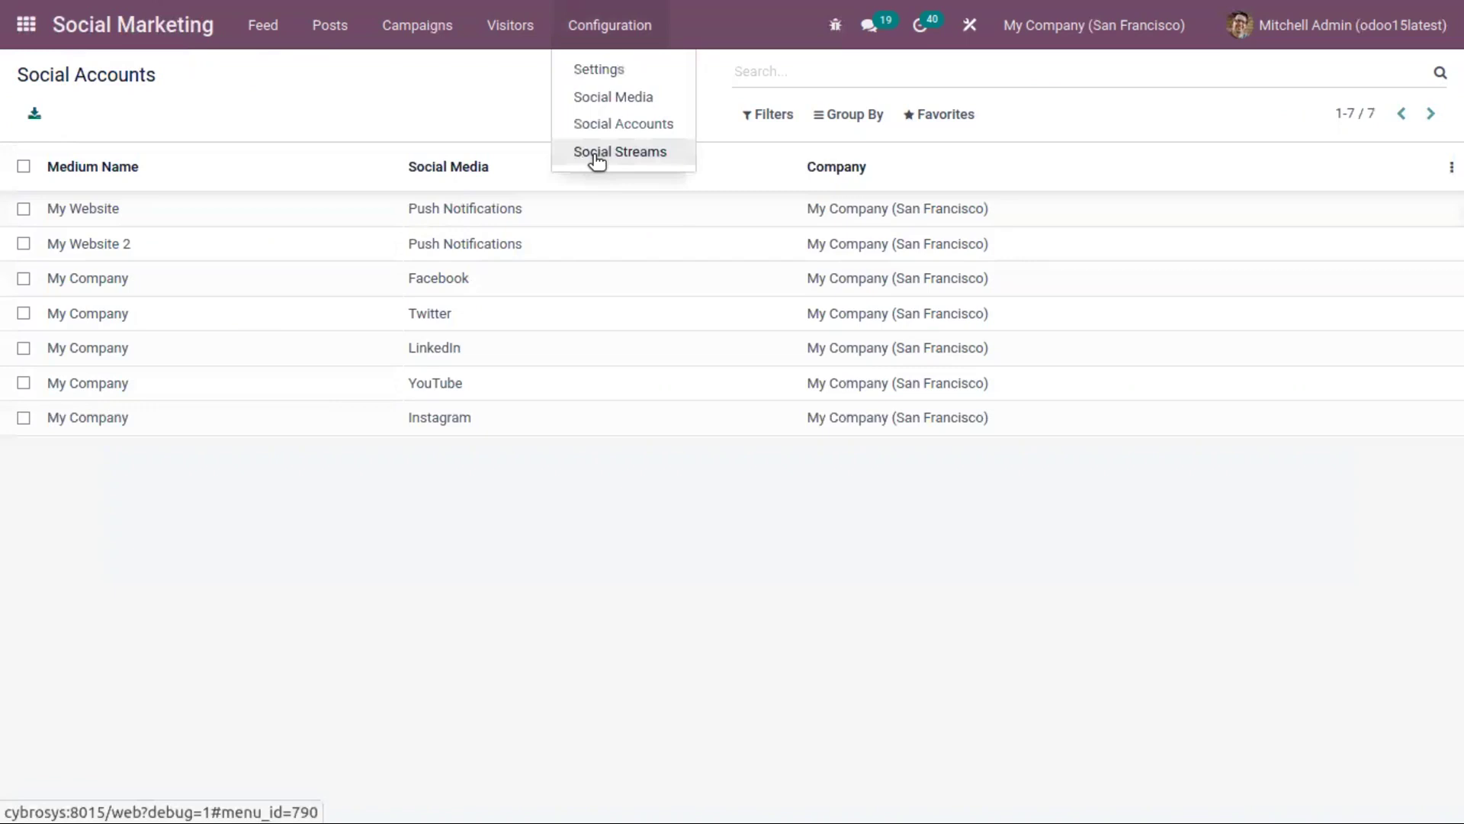
left_click(598, 159)
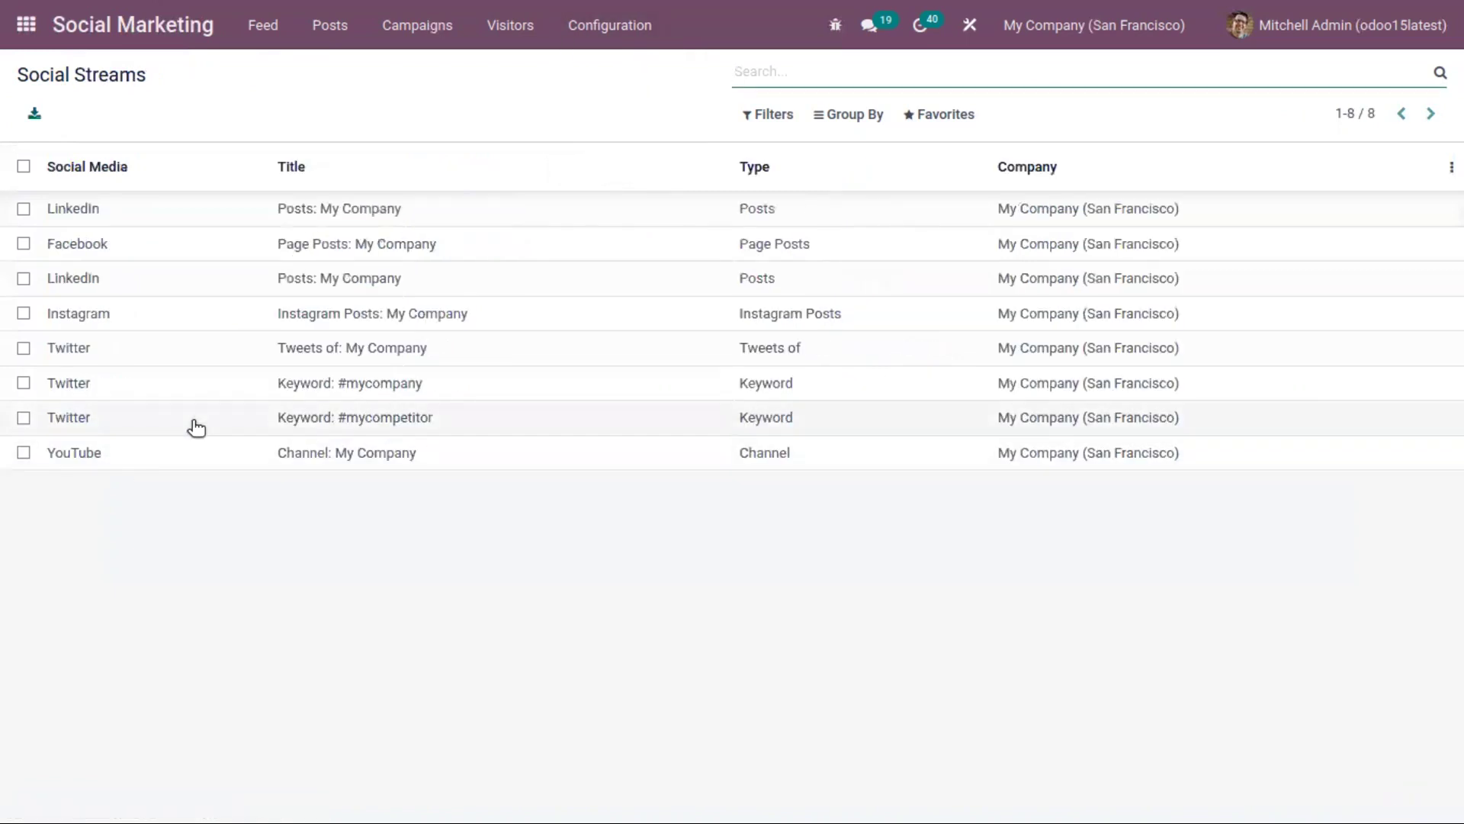
left_click(196, 417)
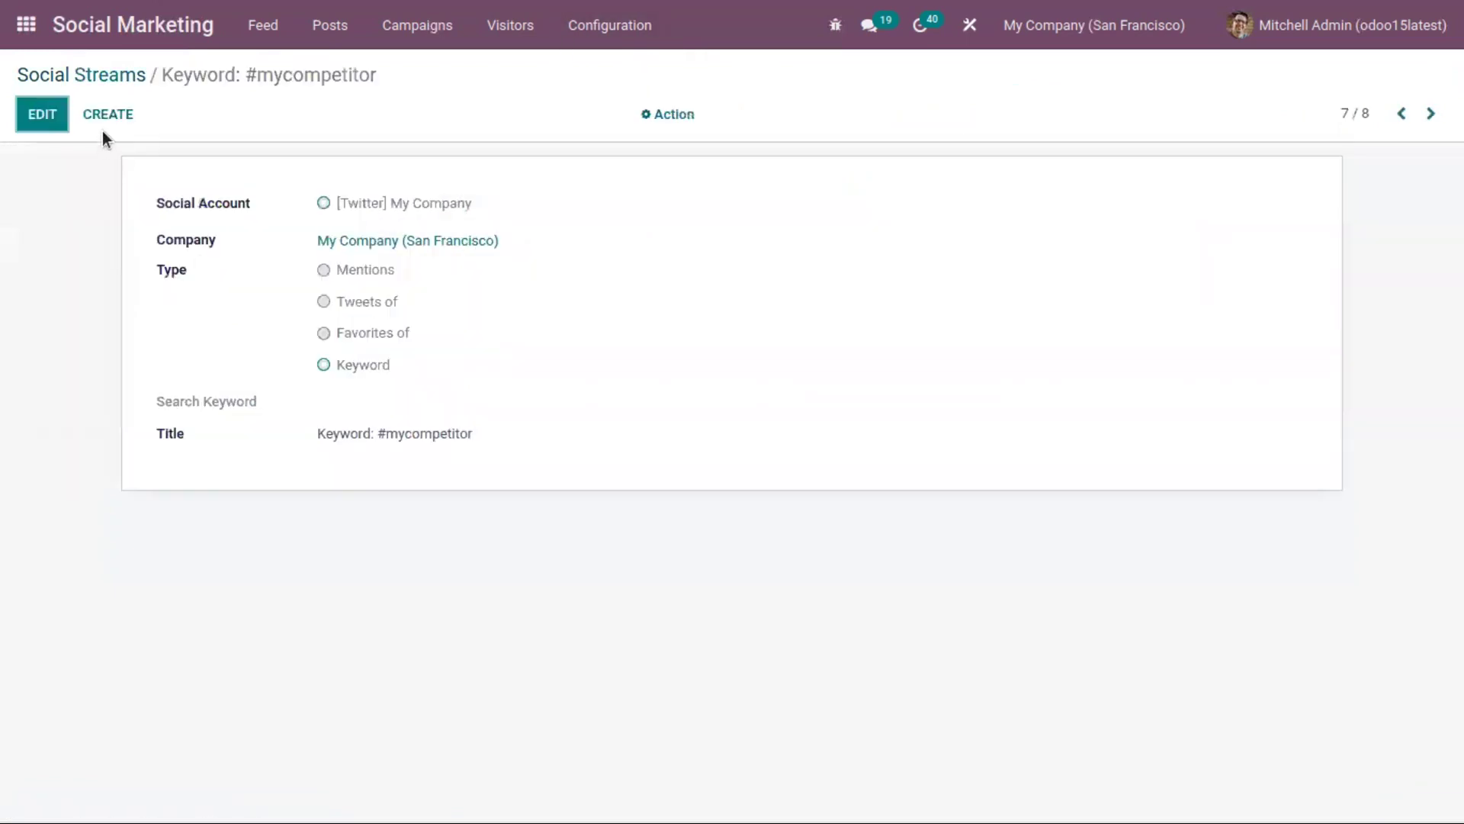
left_click(52, 115)
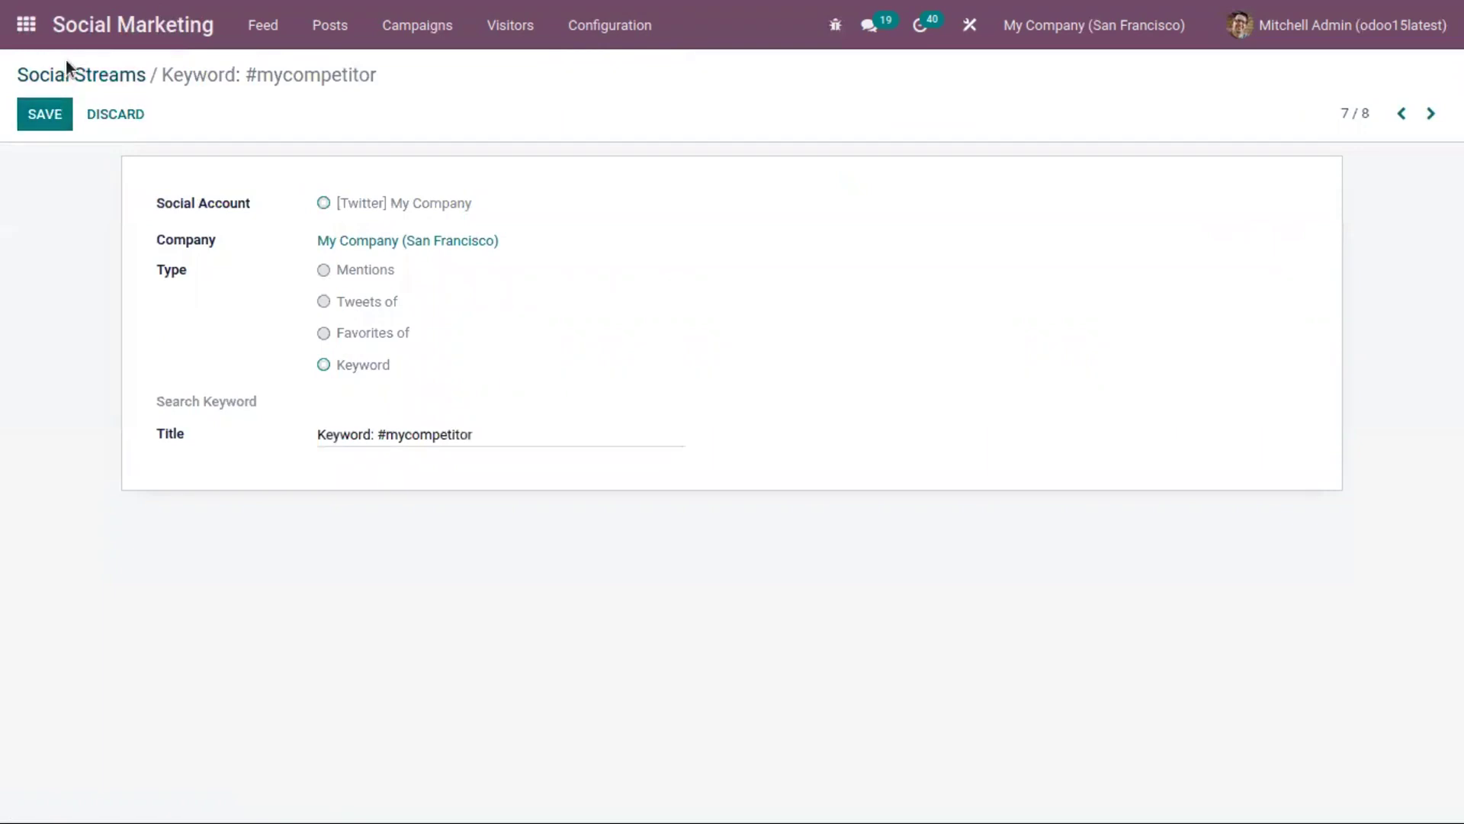
left_click(72, 73)
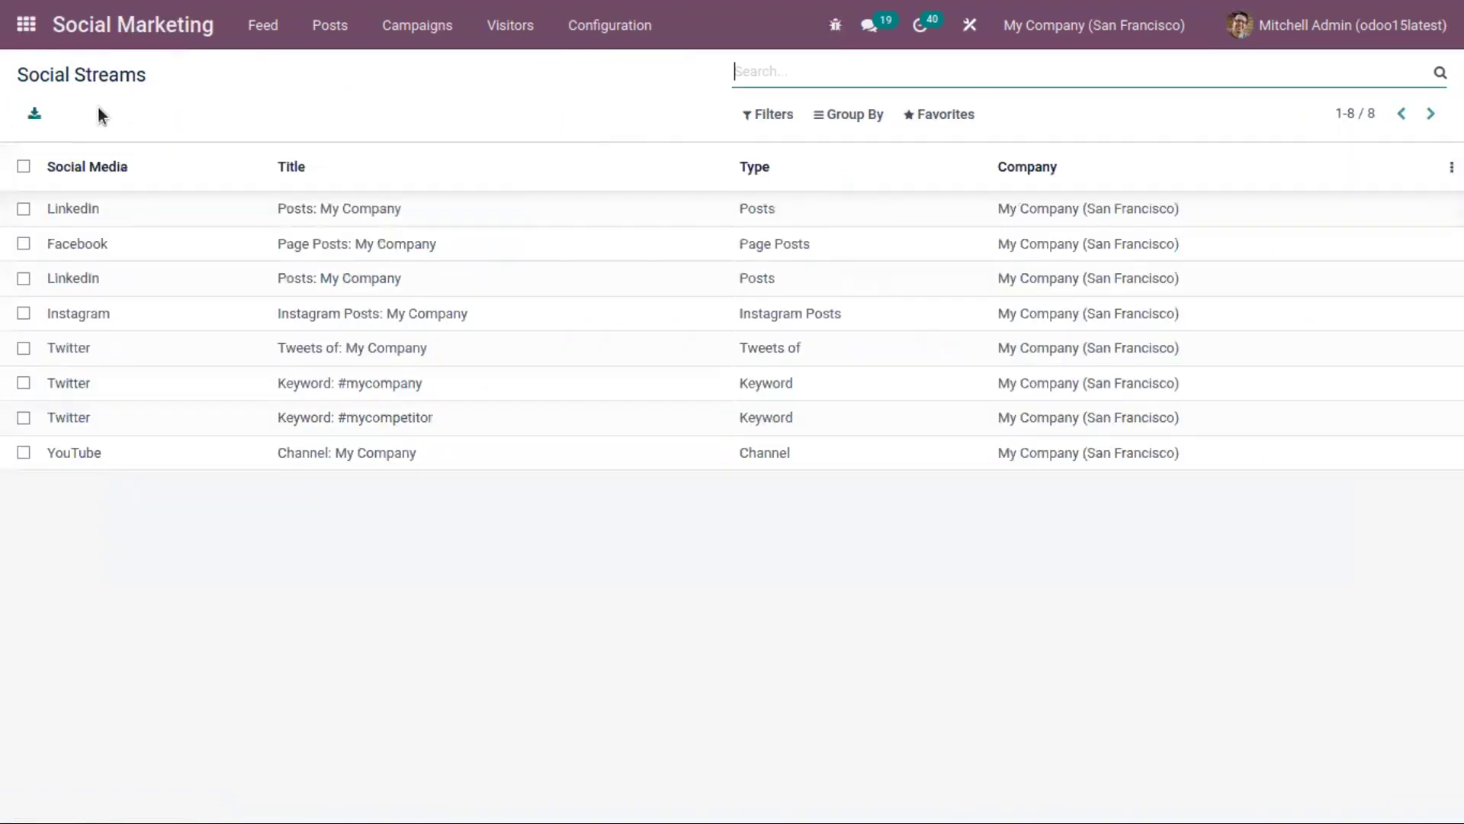
left_click(164, 259)
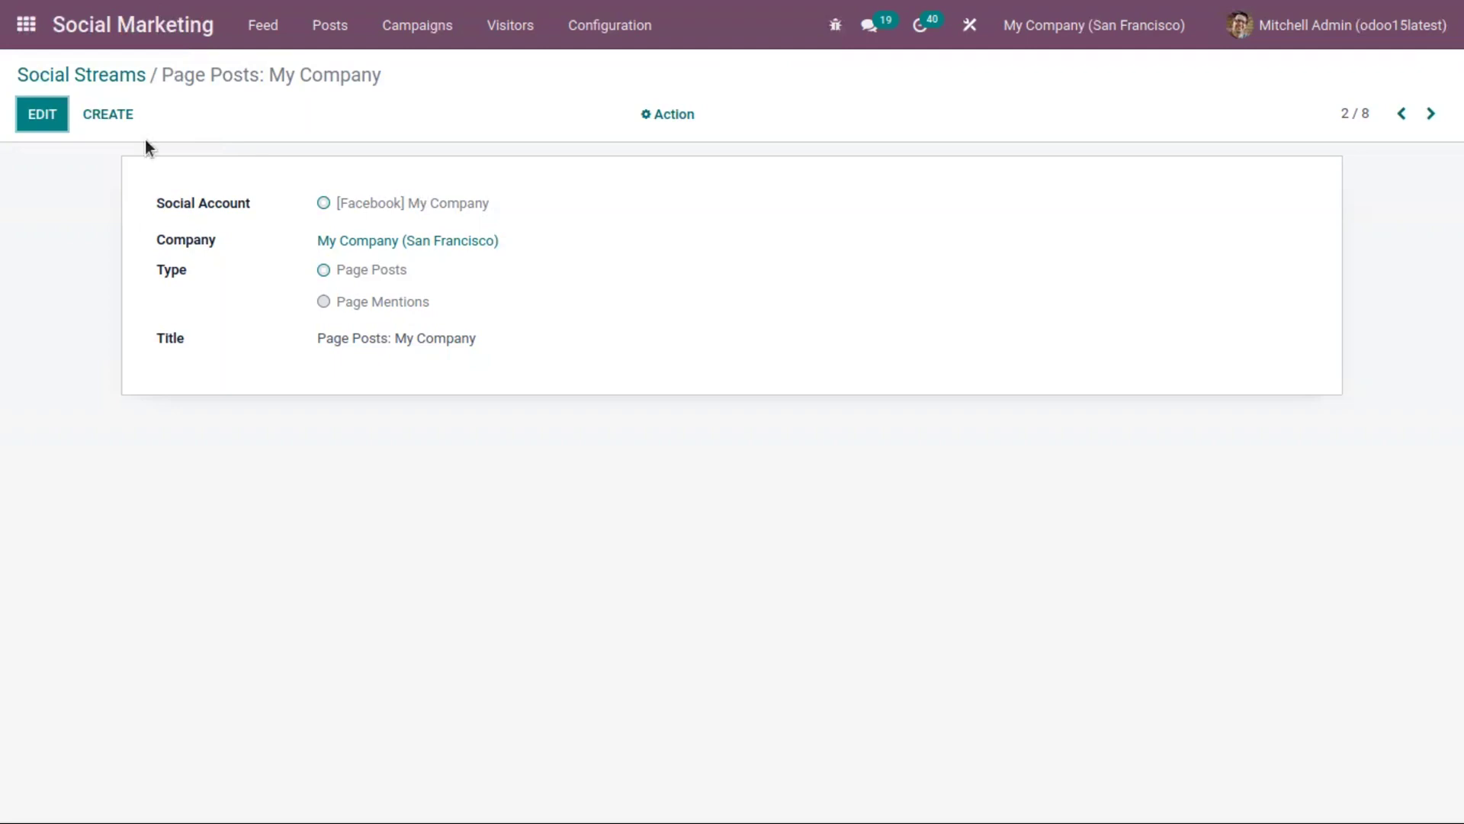
left_click(104, 78)
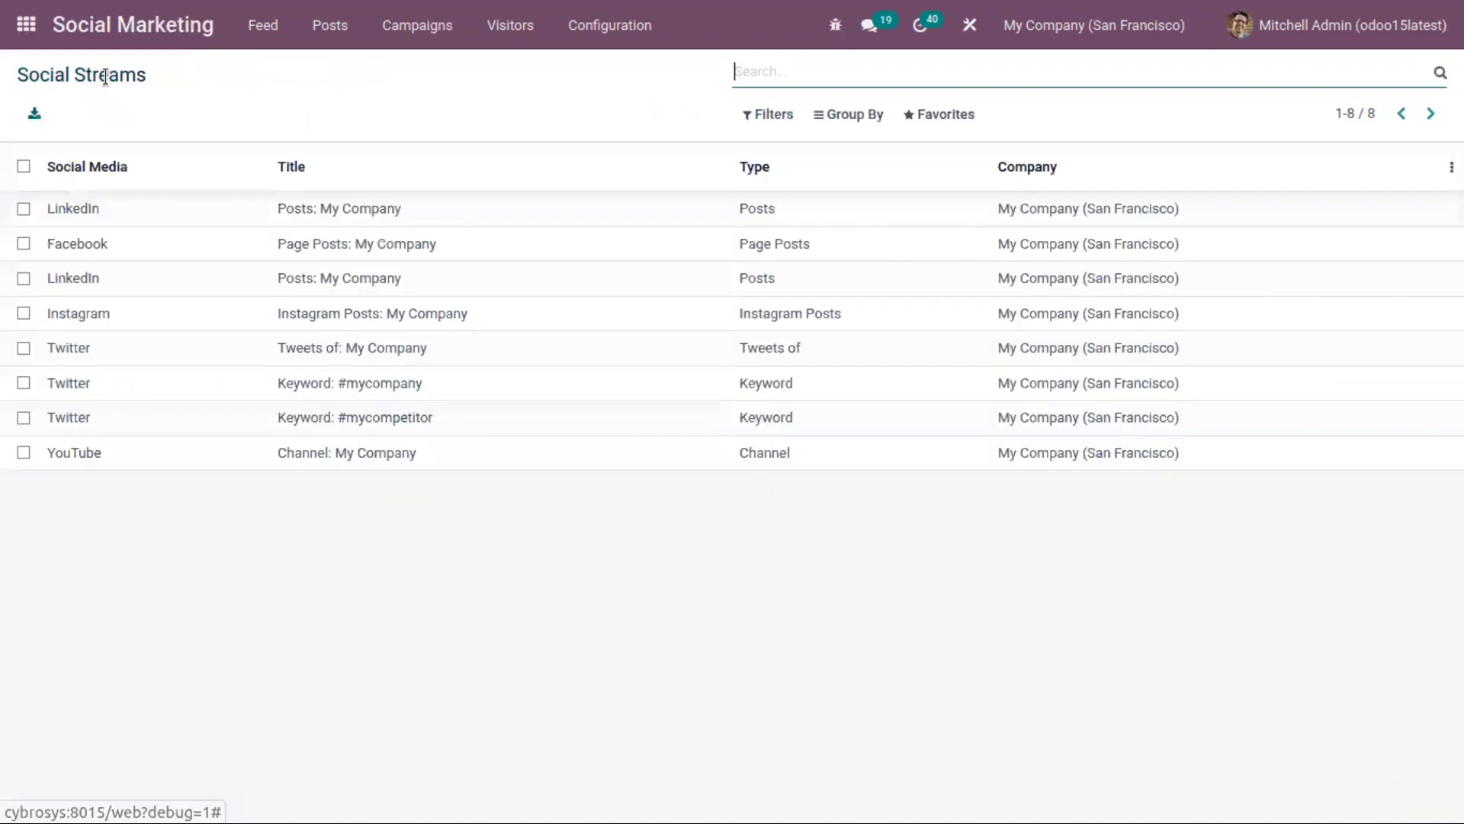
Step: Leave Social Marketing for the apps overview and look through the installed applications
left_click(26, 24)
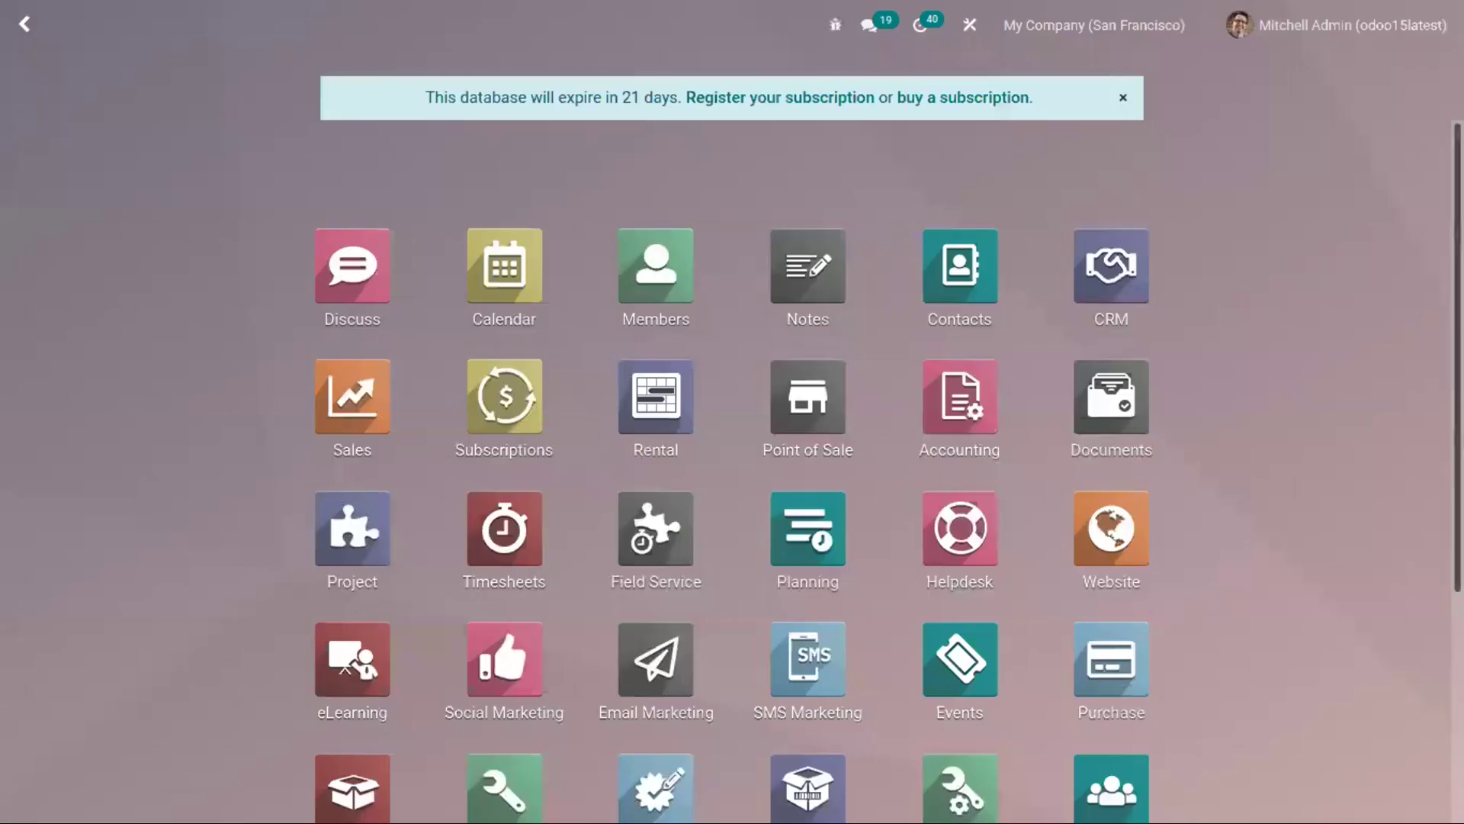
scroll(732, 457, "down", 4)
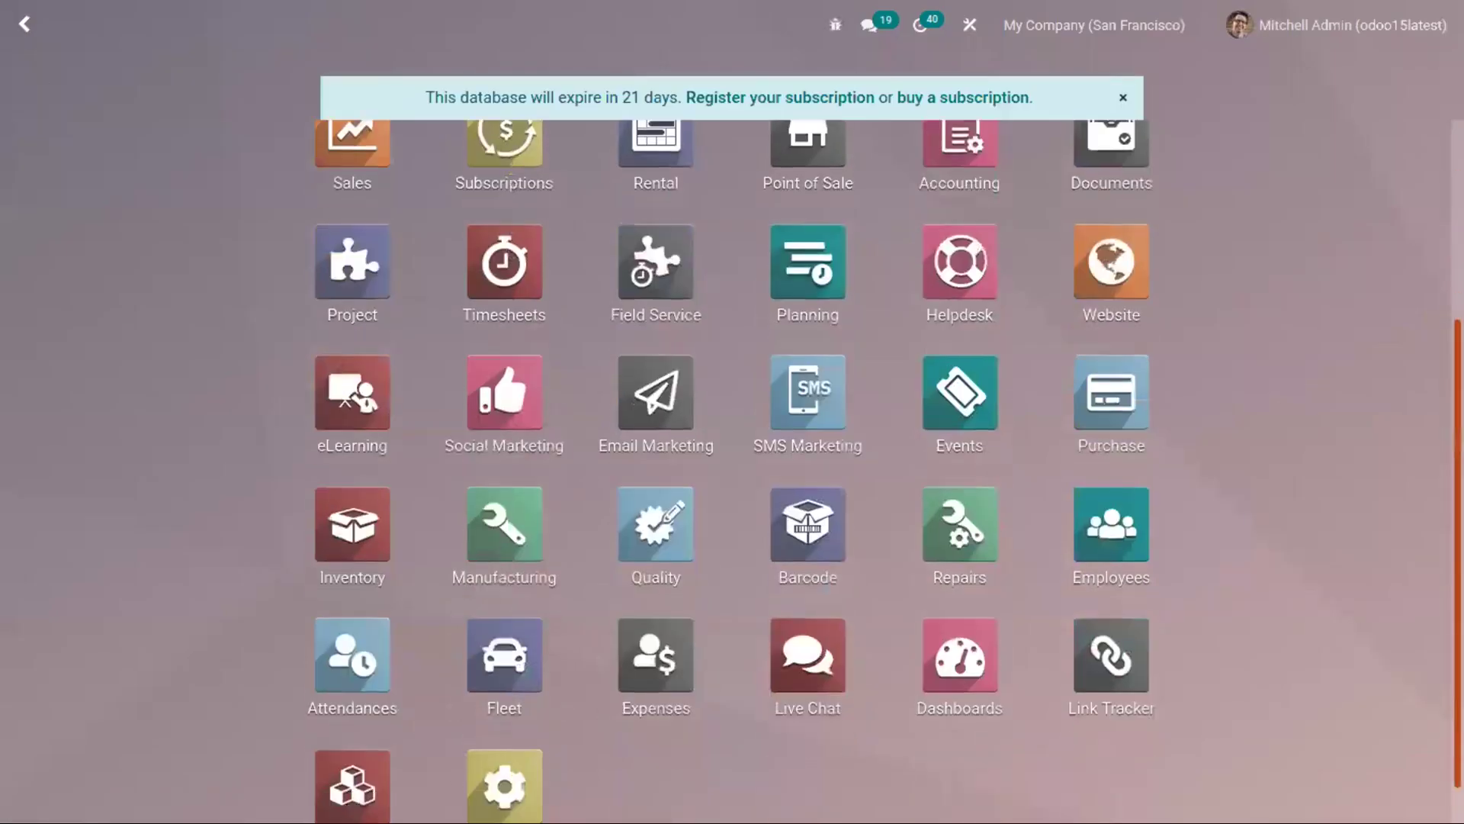